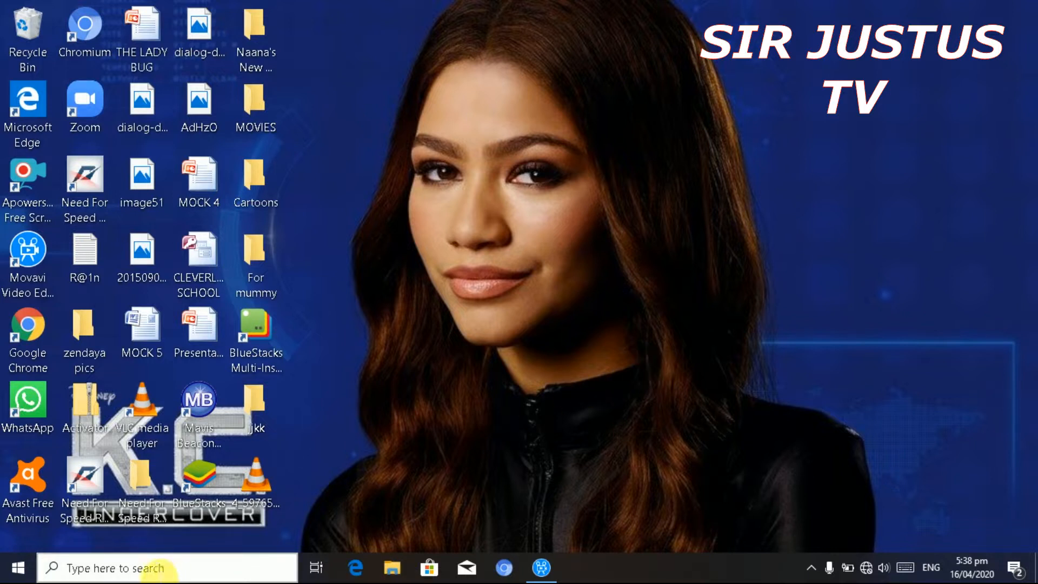
- Open the Windows search panel from the taskbar search box
{"action": "left_click", "coordinate": [155, 572]}
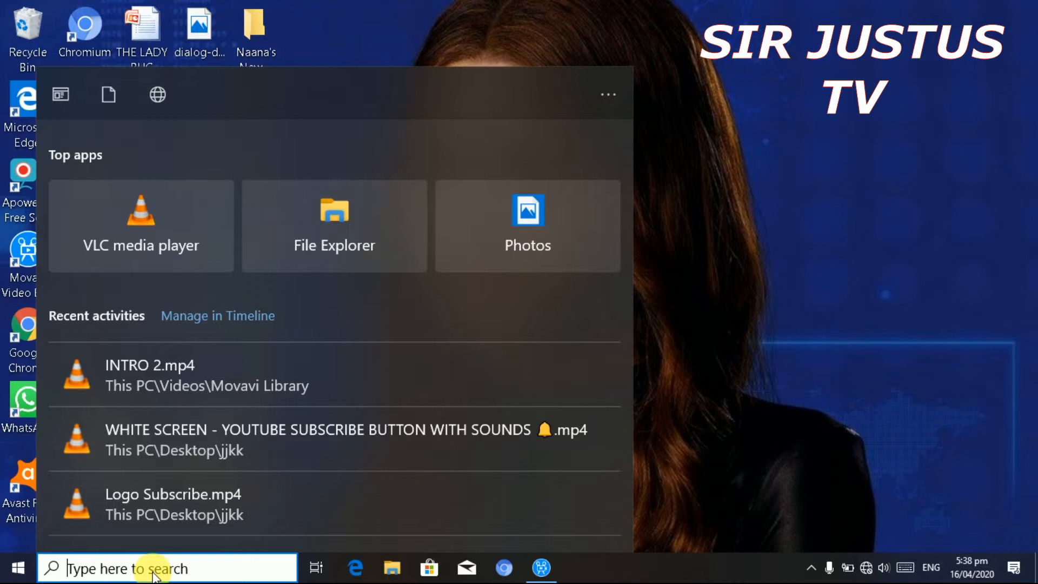
- Search for WORD and launch Microsoft Office Word 2007
{"action": "type", "text": "WOR"}
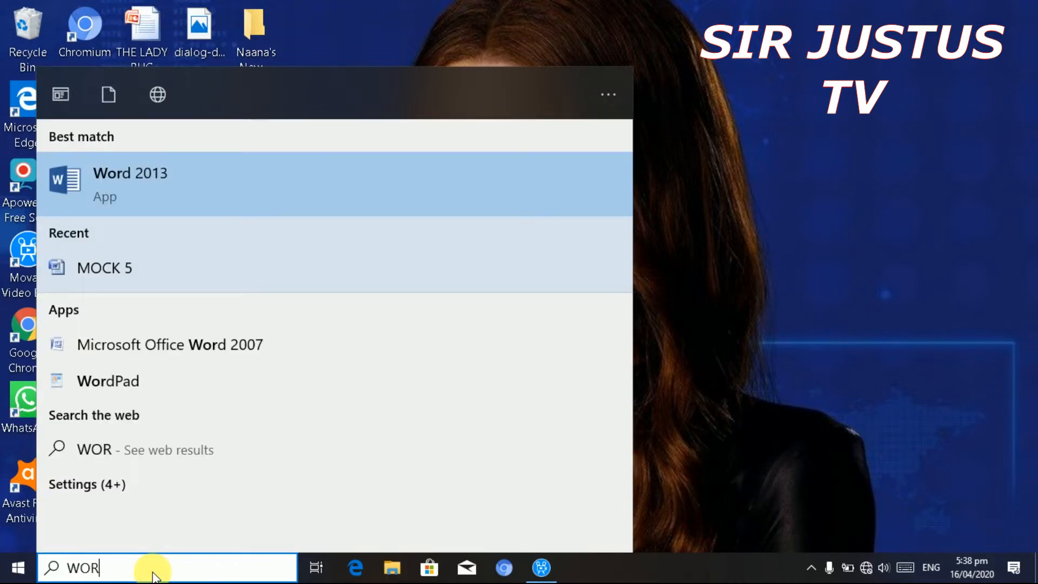
{"action": "type", "text": "D"}
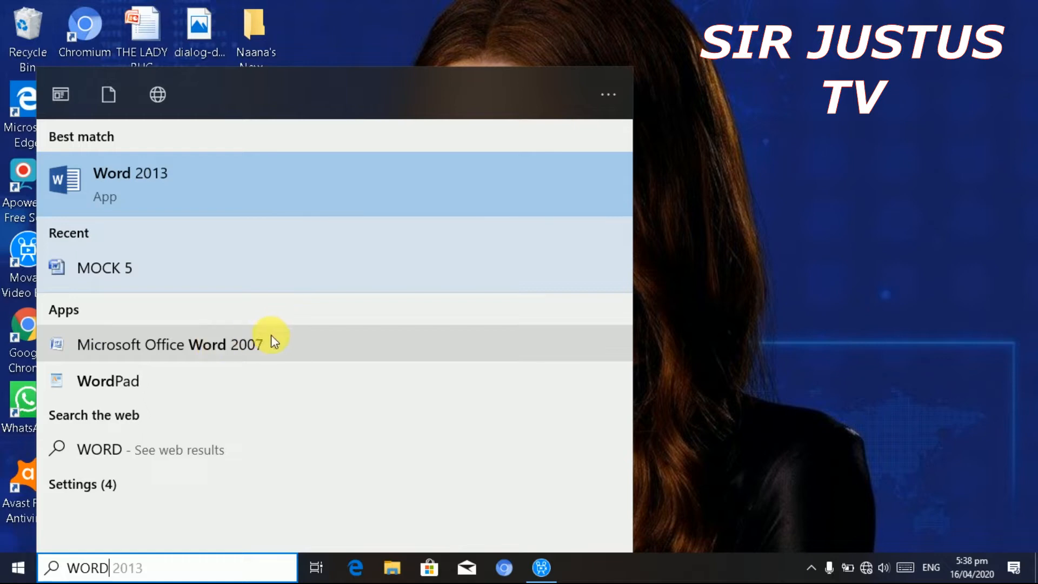
{"action": "left_click", "coordinate": [247, 335]}
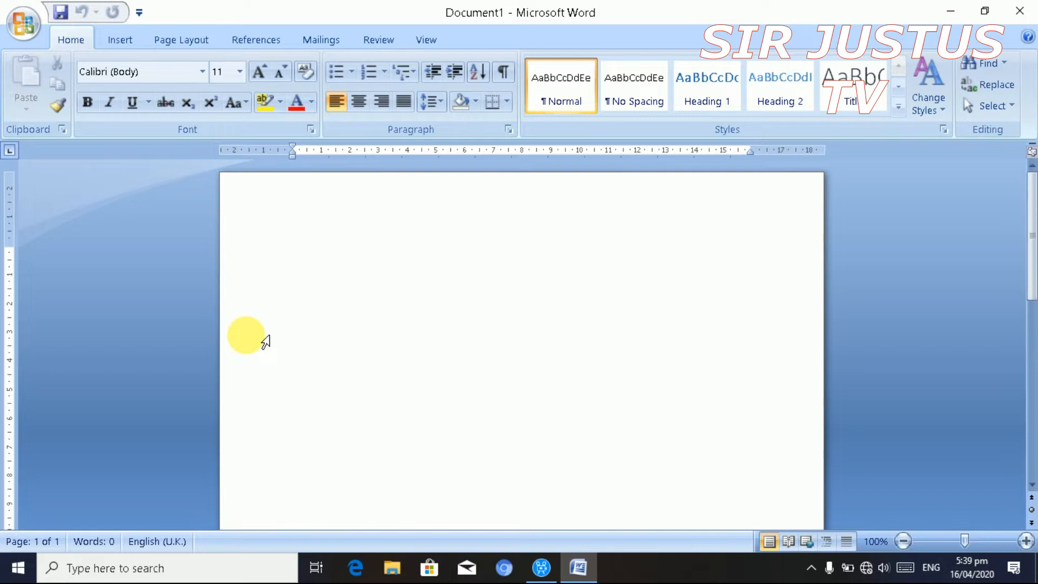
- Type the company name 'Concrete Reality' as the first line, correcting typos
{"action": "type", "text": "CON"}
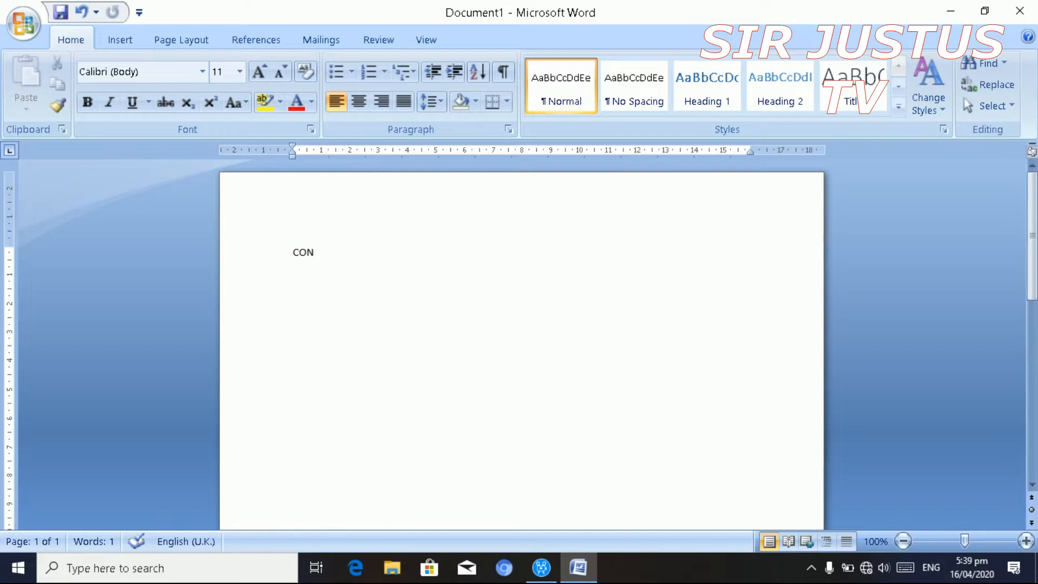
{"action": "key", "text": "BackSpace"}
{"action": "key", "text": "BackSpace"}
{"action": "type", "text": "oncree"}
{"action": "key", "text": "BackSpace"}
{"action": "type", "text": "re"}
{"action": "key", "text": "BackSpace"}
{"action": "key", "text": "BackSpace"}
{"action": "type", "text": "te re"}
{"action": "key", "text": "BackSpace"}
{"action": "key", "text": "BackSpace"}
{"action": "type", "text": "Reality"}
{"action": "key", "text": "Return"}
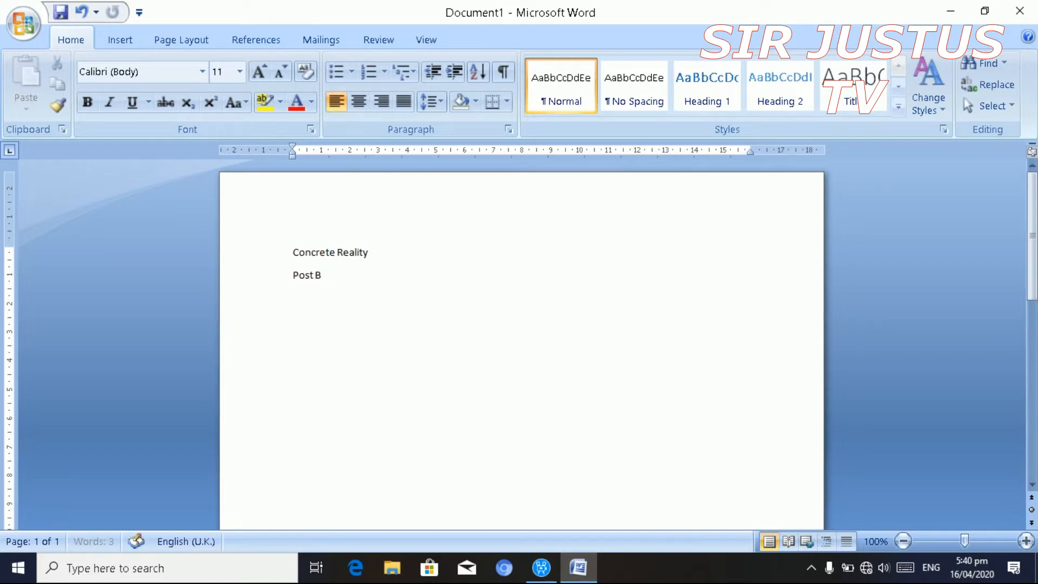
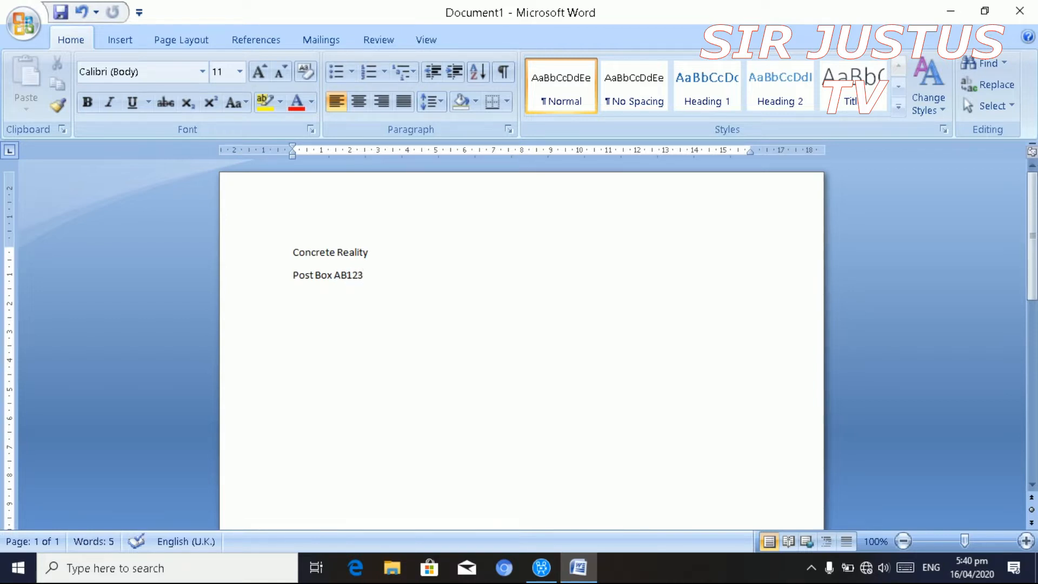
- Add the sender's three address lines below it, each on its own line
{"action": "key", "text": "Return"}
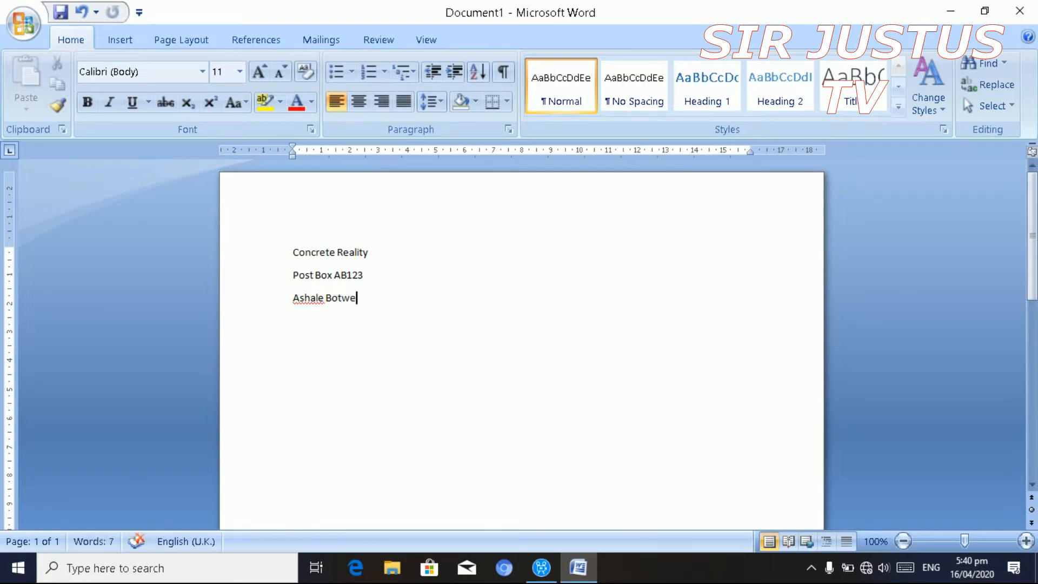
{"action": "key", "text": "Return"}
{"action": "key", "text": "Return"}
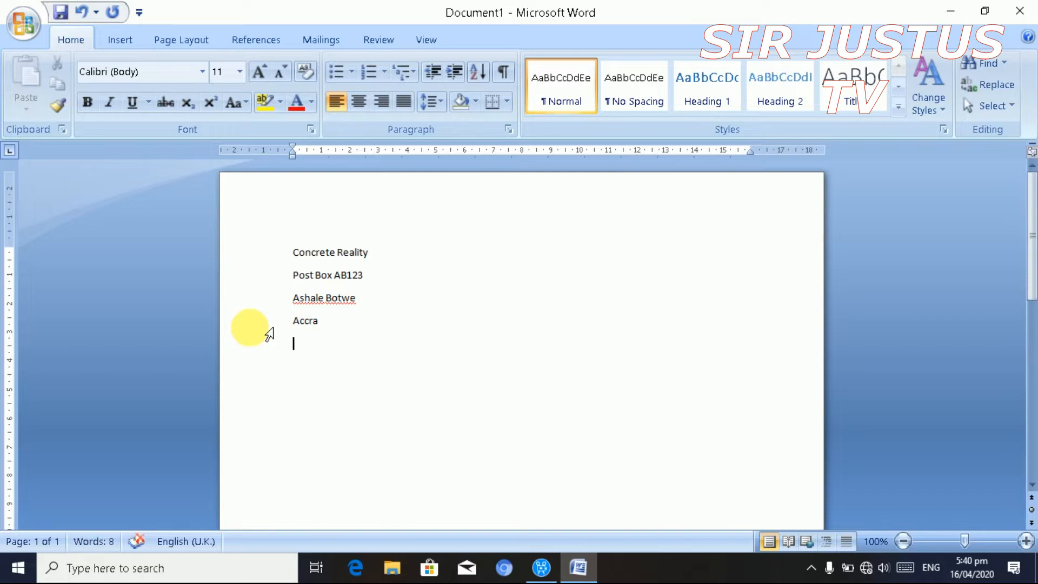
- Type the date 16/05/2020 below the sender's address
{"action": "type", "text": "16"}
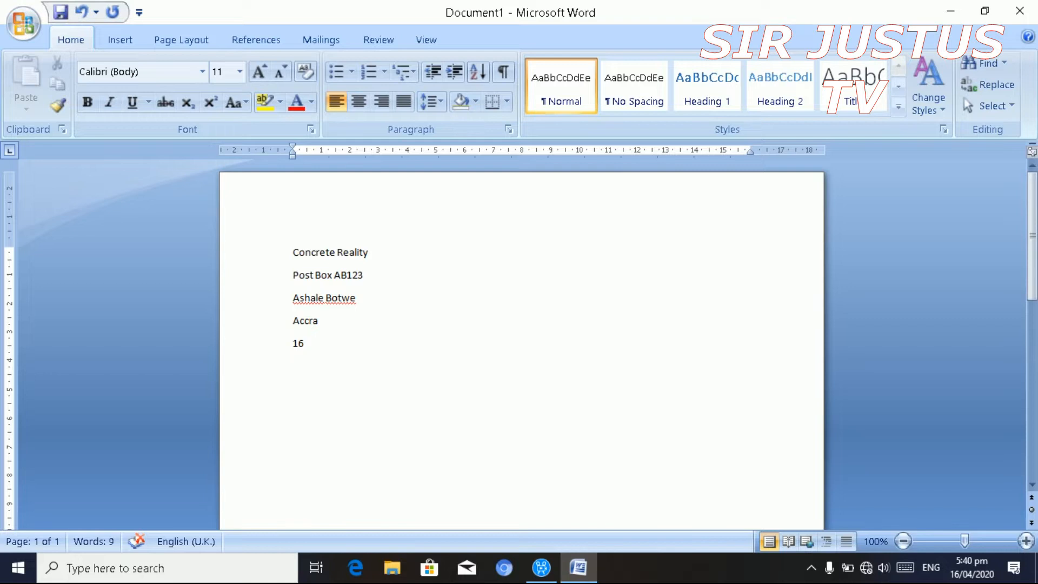
{"action": "type", "text": "/05/2020"}
- Enter the recipient's name and her two address lines below the date
{"action": "type", "text": "Miss"}
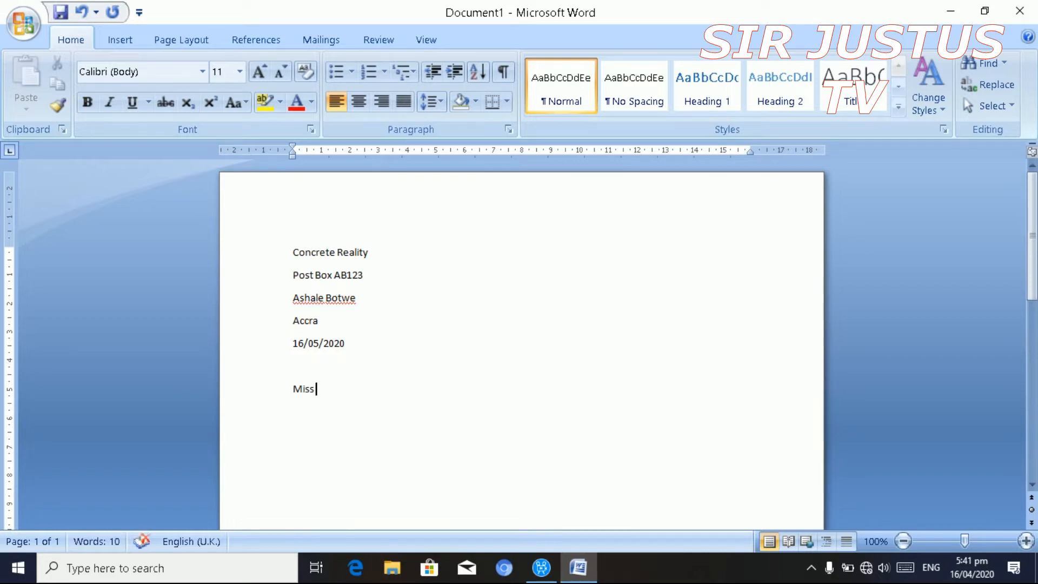
{"action": "key", "text": "Return"}
{"action": "type", "text": "Private"}
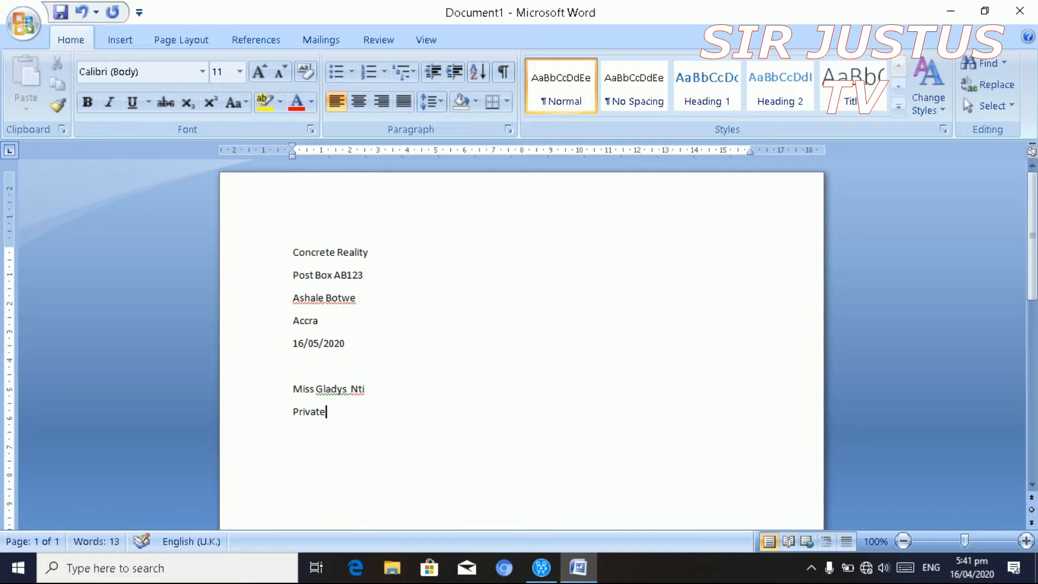
{"action": "type", "text": " Mall Bag"}
{"action": "key", "text": "Return"}
{"action": "type", "text": "K"}
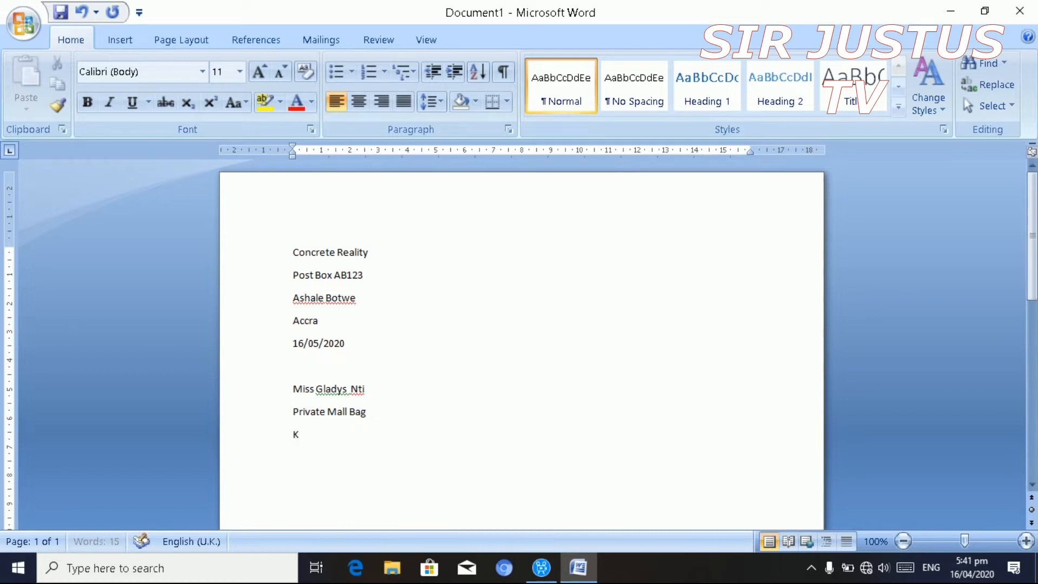
{"action": "type", "text": "umasi"}
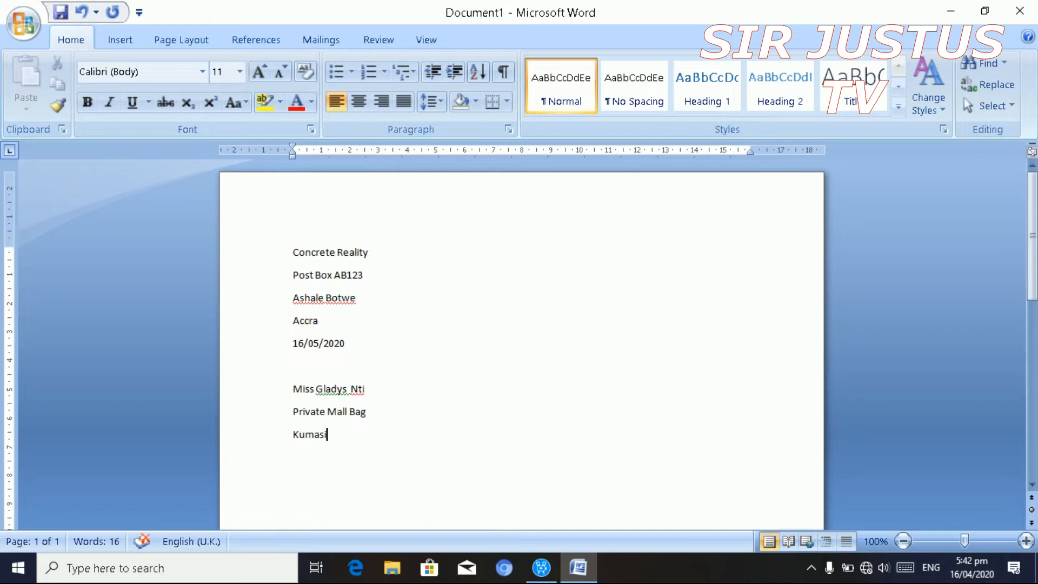
- Add the 'Dear Miss' salutation with her surname, removing the duplicate comma
{"action": "key", "text": "Return"}
{"action": "key", "text": "Return"}
{"action": "type", "text": "Dear Miss Nti,,"}
{"action": "key", "text": "BackSpace"}
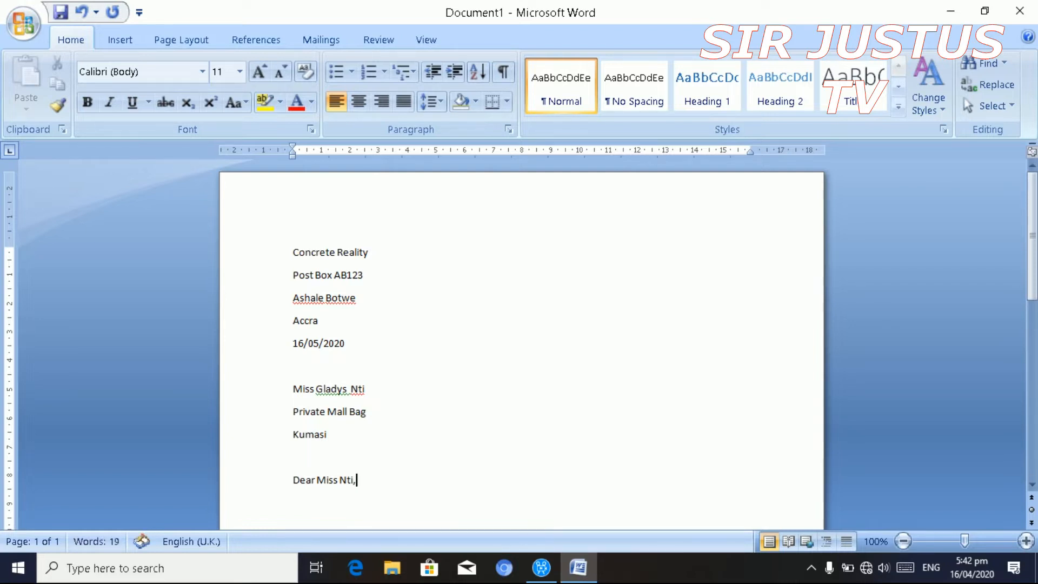
- Add a centred 'LETTER OF APPRECIATION' heading with a left-aligned line beneath it
{"action": "key", "text": "Return"}
{"action": "type", "text": "LETTER OF"}
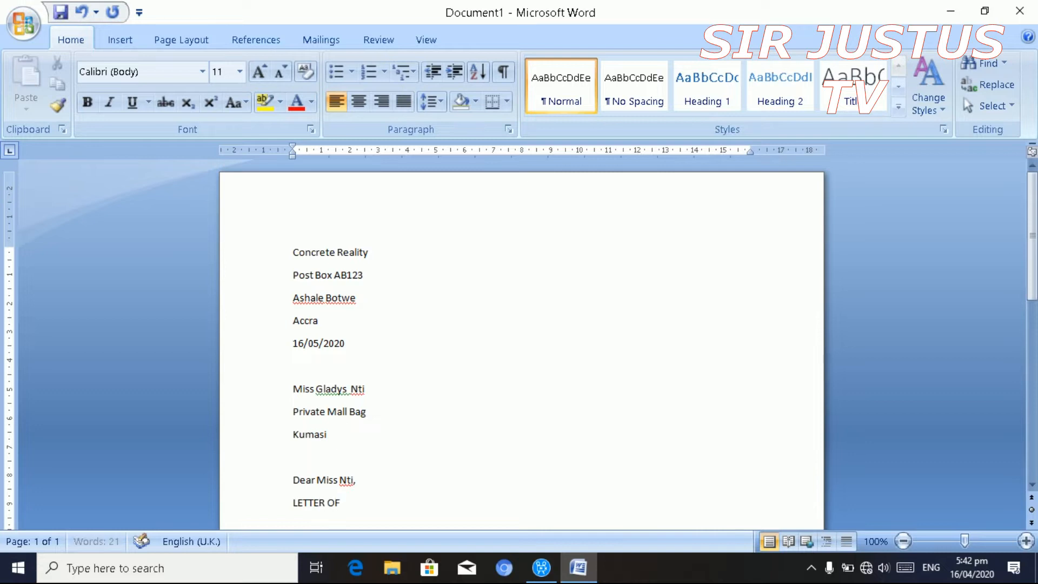
{"action": "type", "text": " APPRECIATION"}
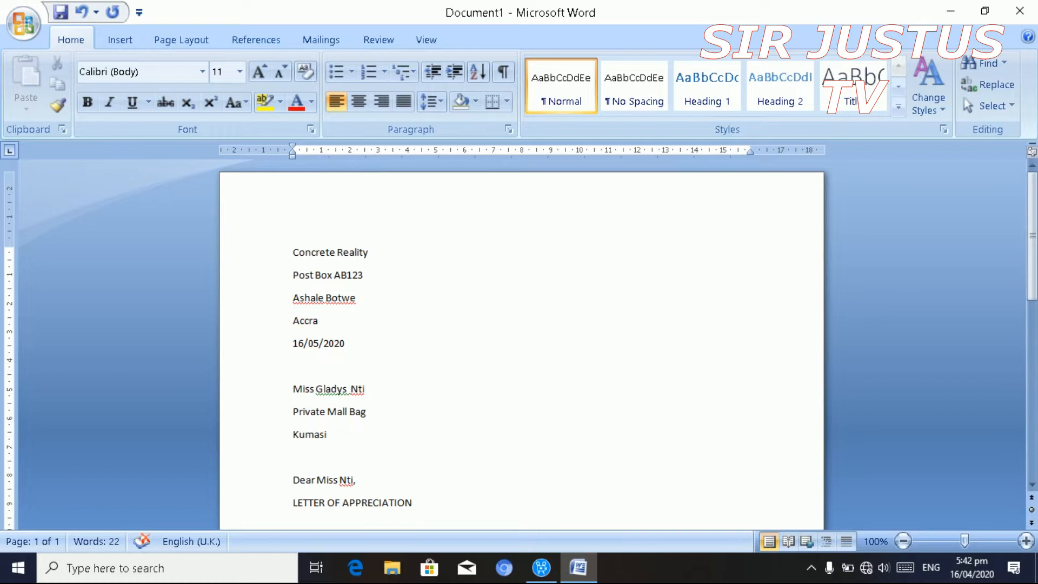
{"action": "key", "text": "ctrl+e"}
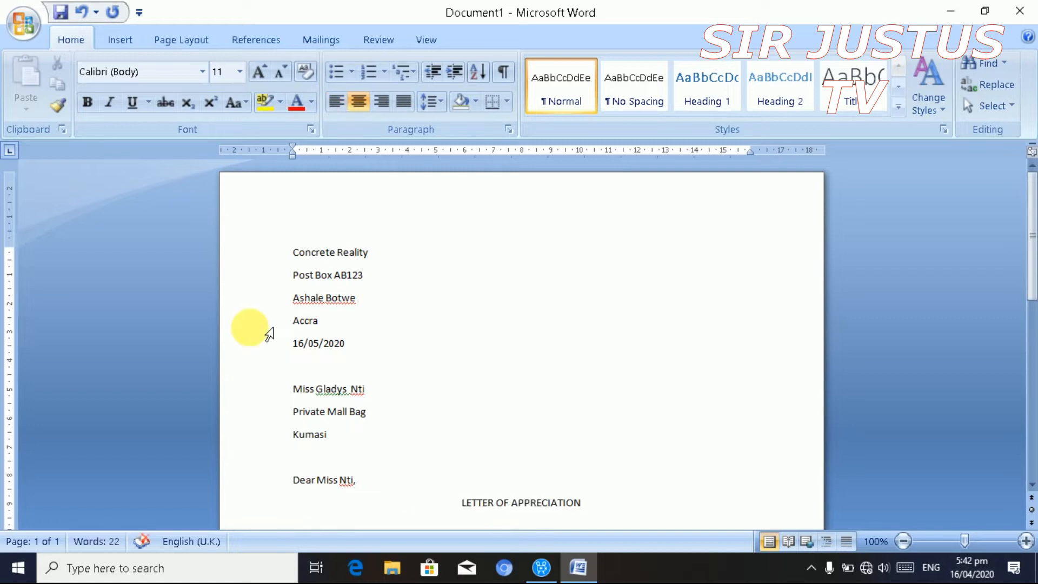
{"action": "key", "text": "ctrl+l"}
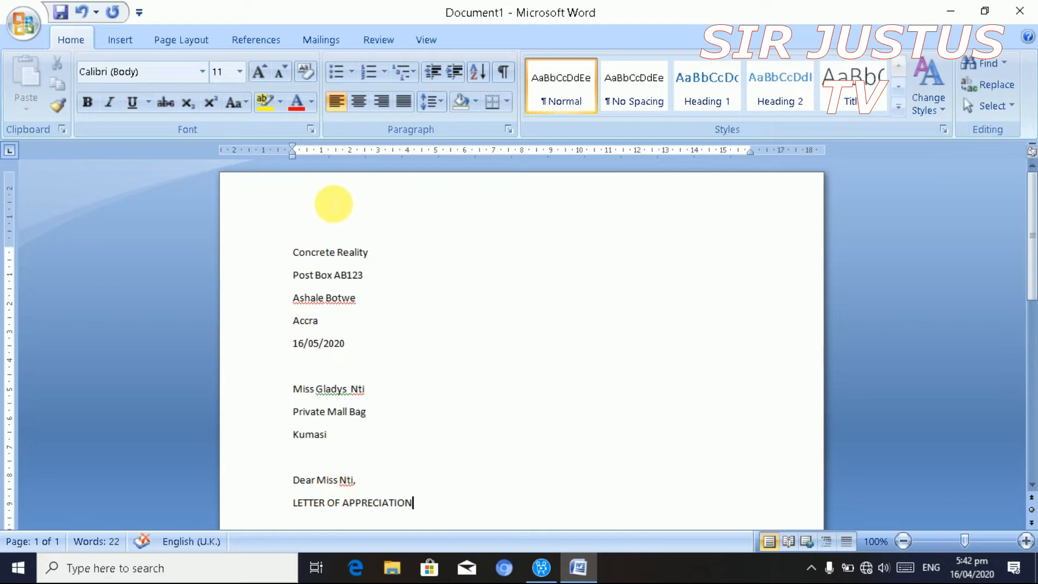
{"action": "left_click", "coordinate": [360, 105]}
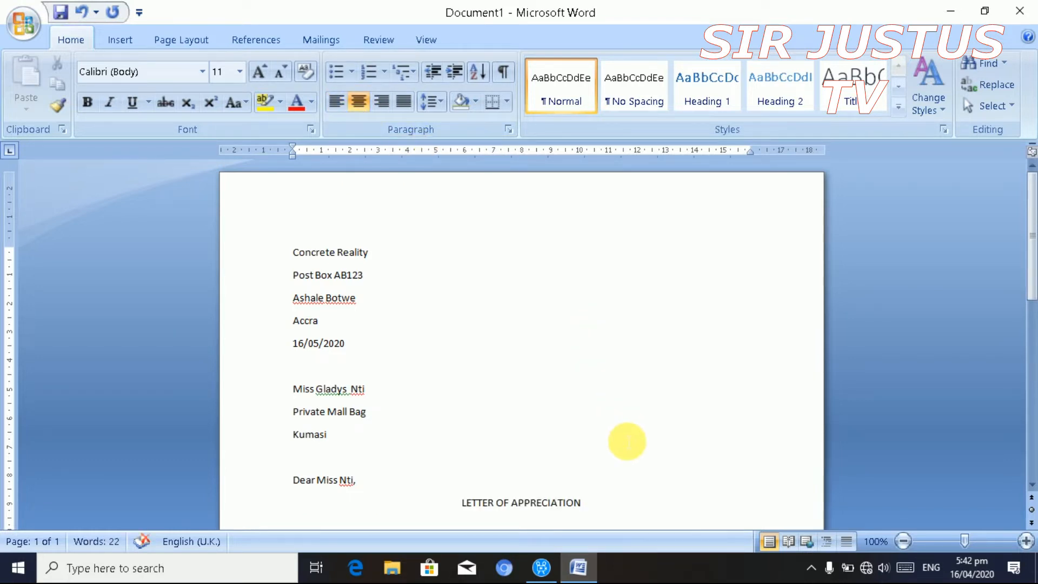
{"action": "key", "text": "Return"}
{"action": "key", "text": "ctrl+l"}
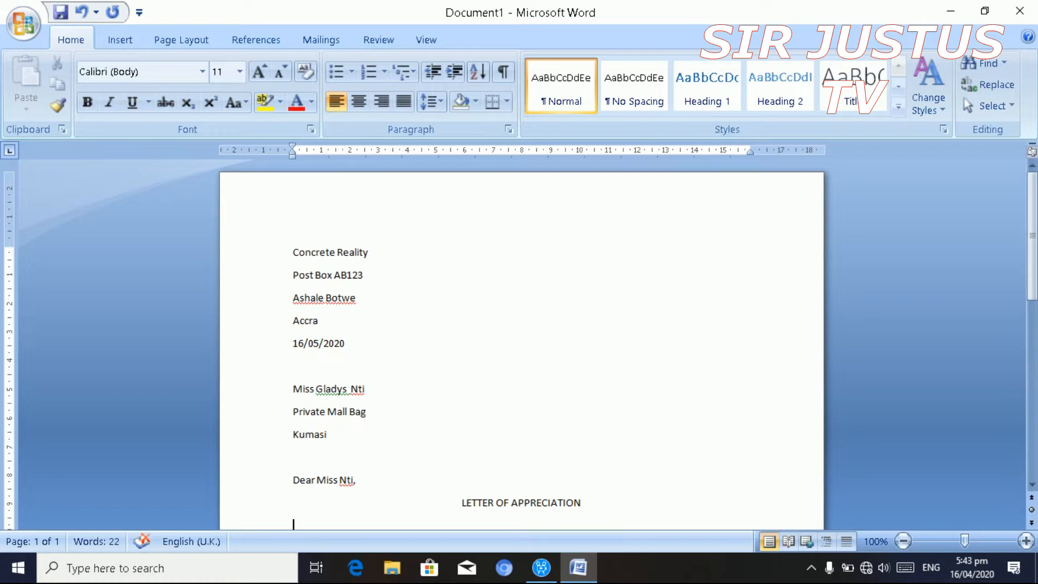
- Begin the body with 'Thank you for your kind comments on the performance of our product.'
{"action": "type", "text": "tHA"}
{"action": "key", "text": "BackSpace"}
{"action": "key", "text": "BackSpace"}
{"action": "key", "text": "BackSpace"}
{"action": "type", "text": "thab"}
{"action": "key", "text": "BackSpace"}
{"action": "type", "text": "nk yo"}
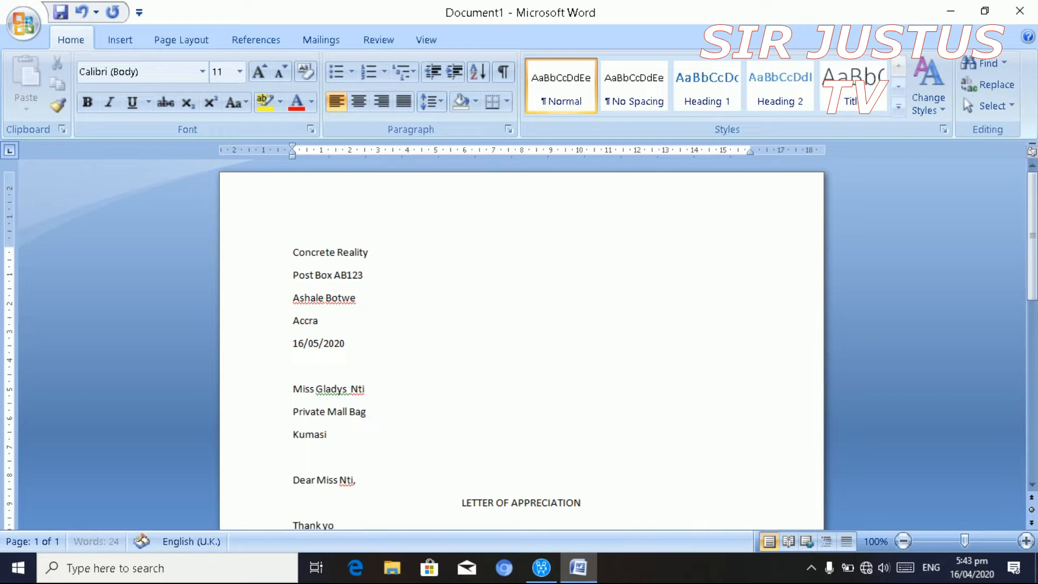
{"action": "type", "text": "u for your kinf com"}
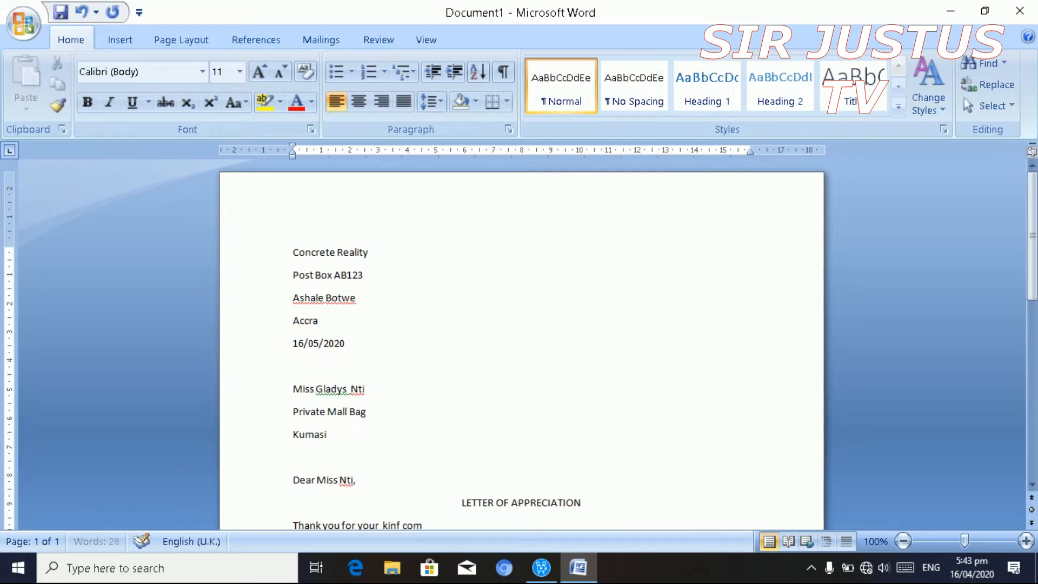
{"action": "type", "text": "mednts on th"}
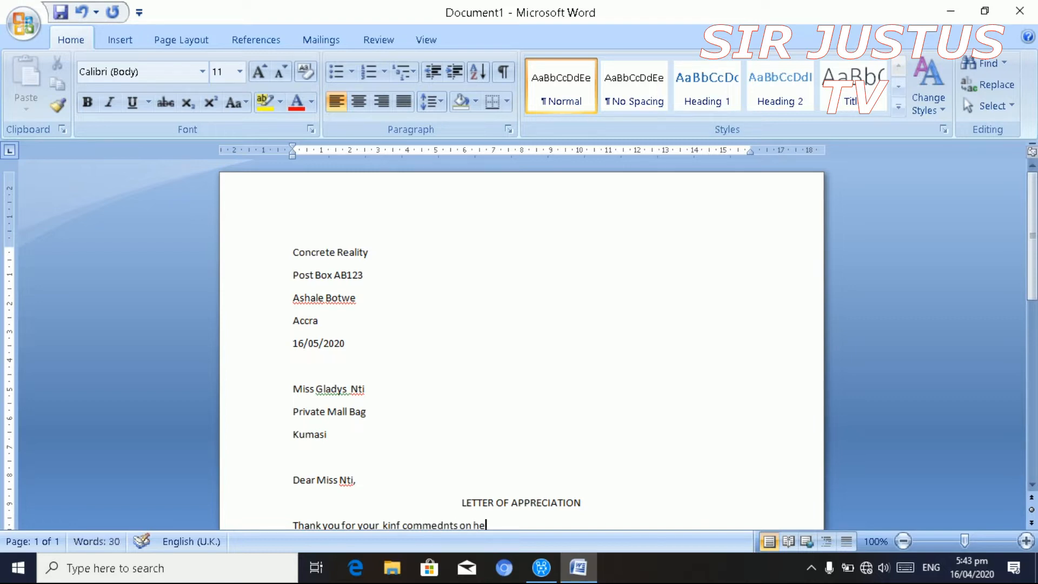
{"action": "type", "text": "e performance of"}
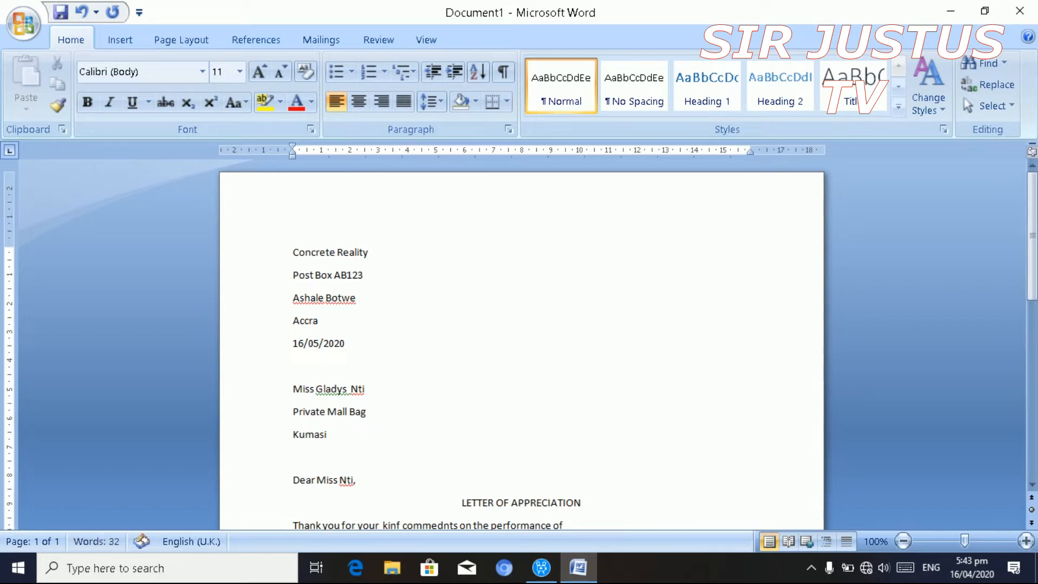
{"action": "type", "text": " oi"}
{"action": "key", "text": "BackSpace"}
{"action": "type", "text": "urpr"}
{"action": "key", "text": "BackSpace"}
{"action": "key", "text": "BackSpace"}
{"action": "type", "text": "product. As"}
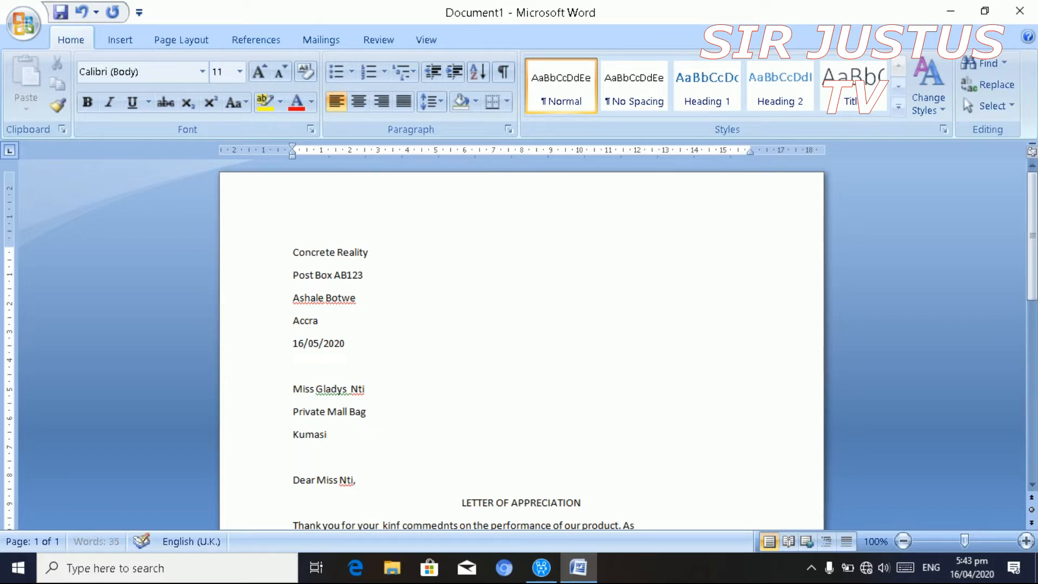
{"action": "type", "text": " you may know"}
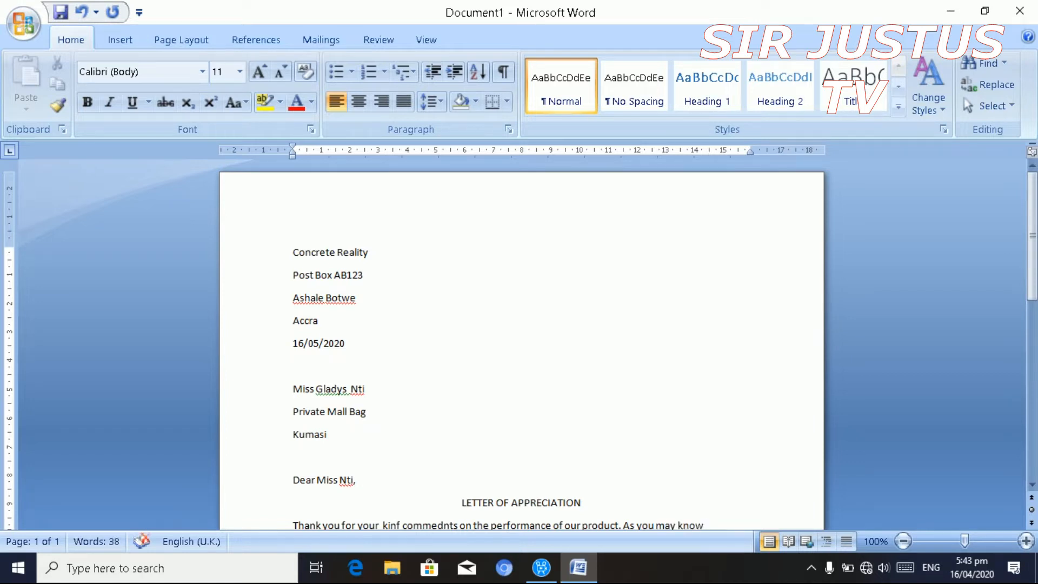
{"action": "type", "text": ", few peop"}
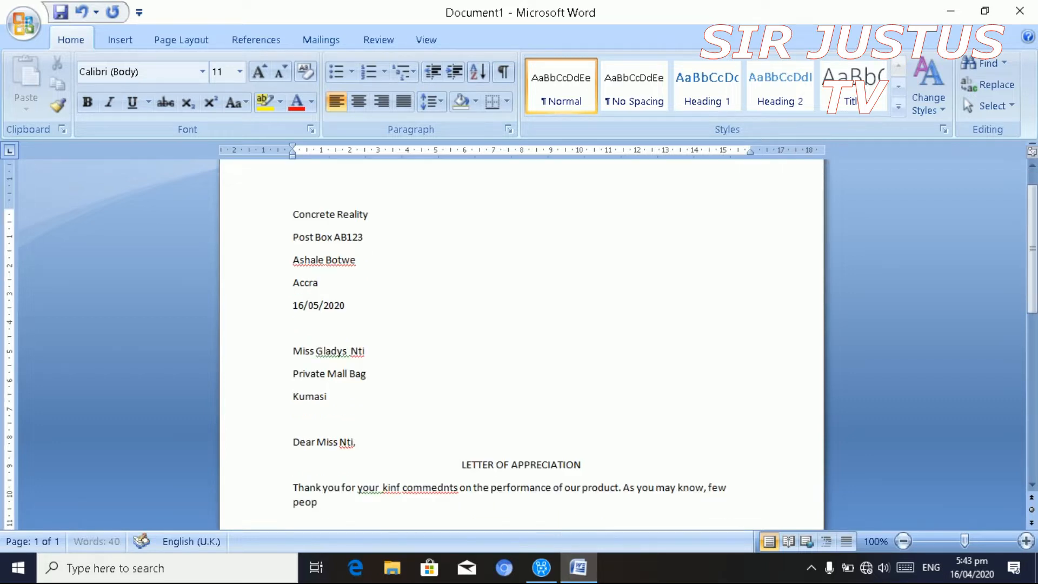
{"action": "type", "text": "le"}
{"action": "type", "text": "taje"}
{"action": "key", "text": "BackSpace"}
{"action": "key", "text": "BackSpace"}
- Restore the salutation's comma and continue the paragraph about satisfied customers and the Accra letter
{"action": "left_click", "coordinate": [354, 442]}
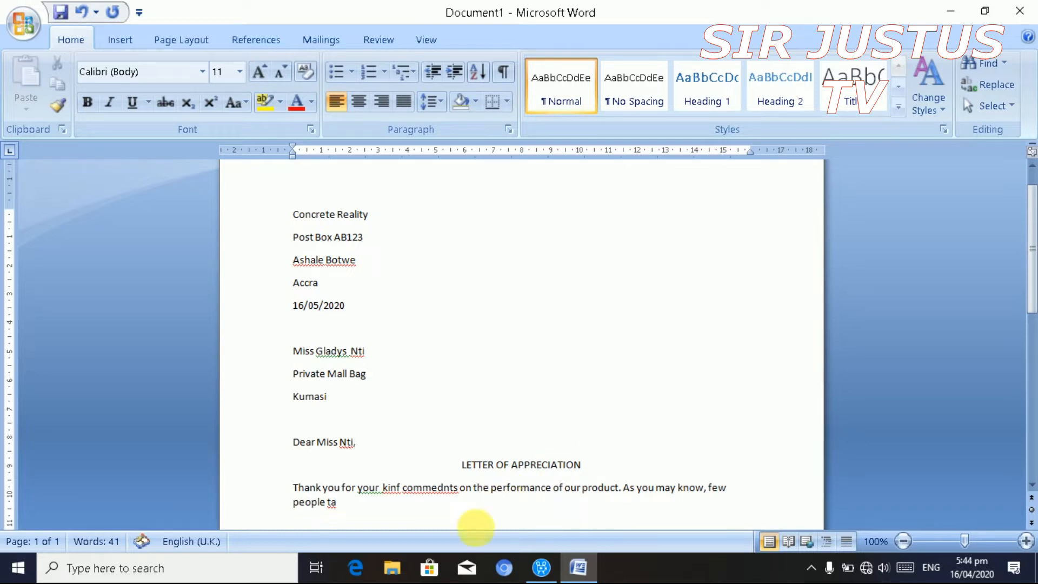
{"action": "type", "text": ","}
{"action": "left_click", "coordinate": [382, 515]}
{"action": "type", "text": "ke"}
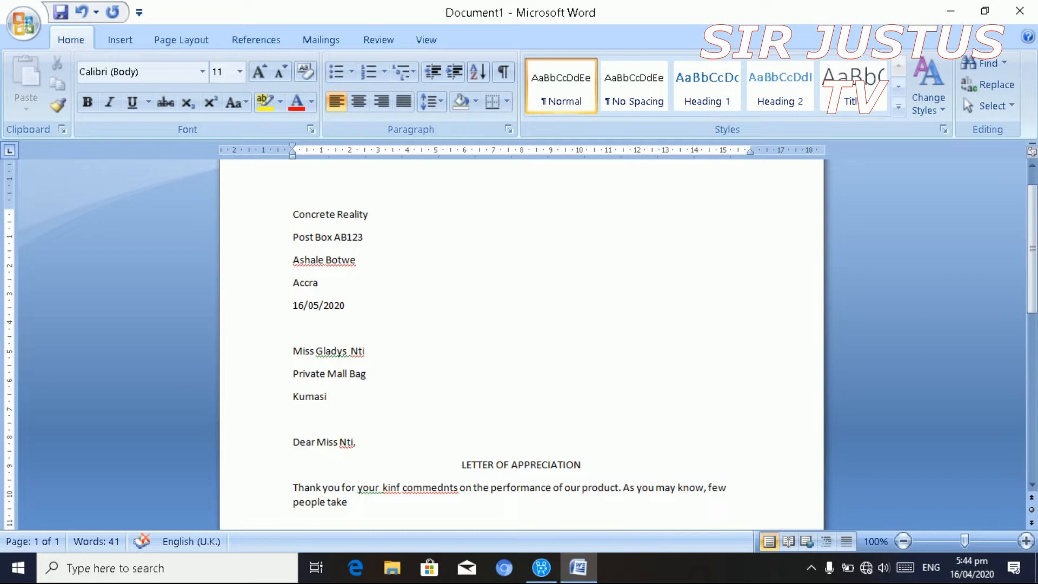
{"action": "type", "text": " the time "}
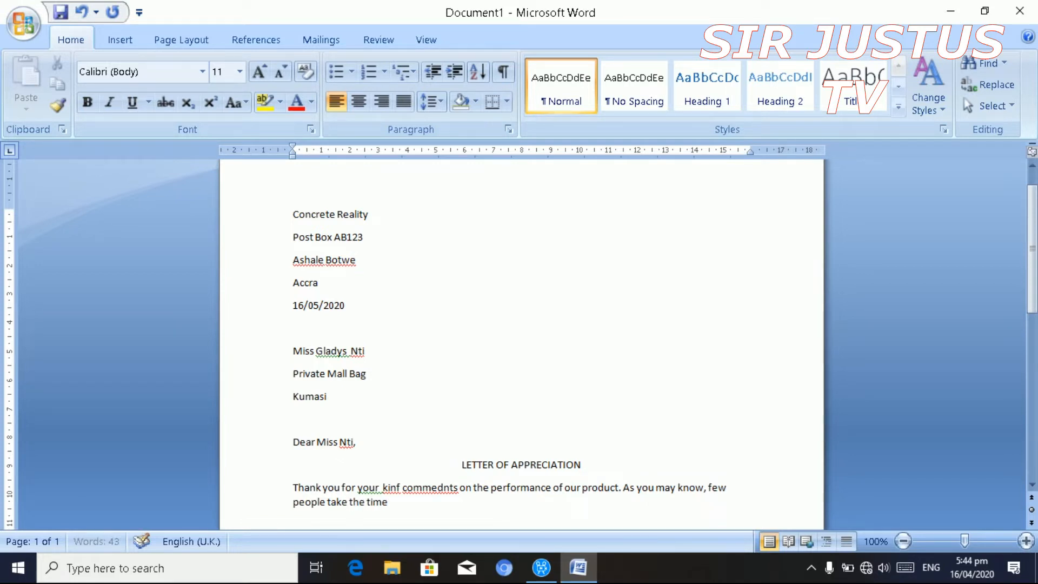
{"action": "type", "text": "to let"}
{"action": "type", "text": "manufacture"}
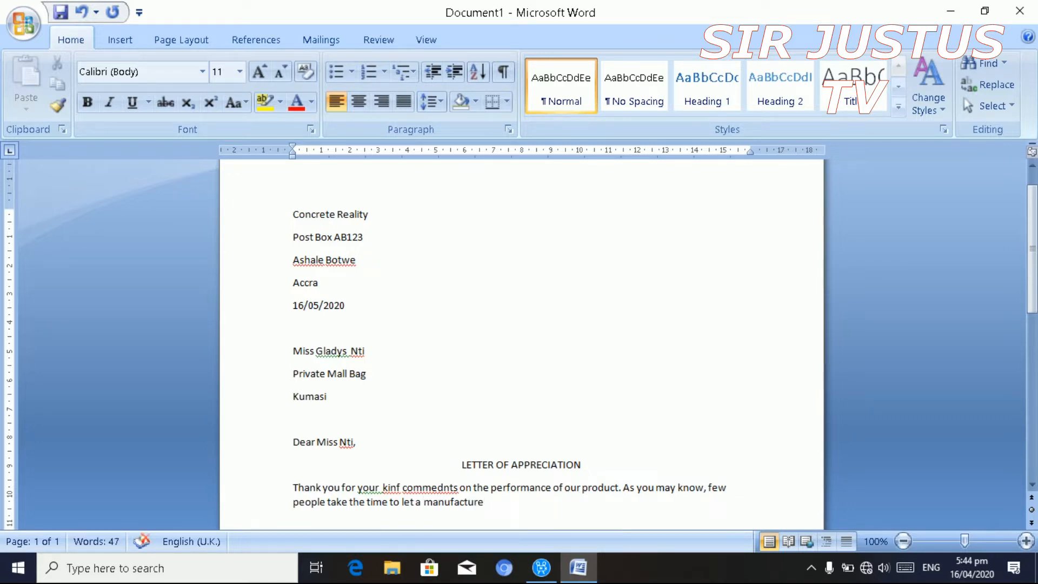
{"action": "type", "text": "r kow"}
{"action": "key", "text": "BackSpace"}
{"action": "key", "text": "BackSpace"}
{"action": "type", "text": "now whw"}
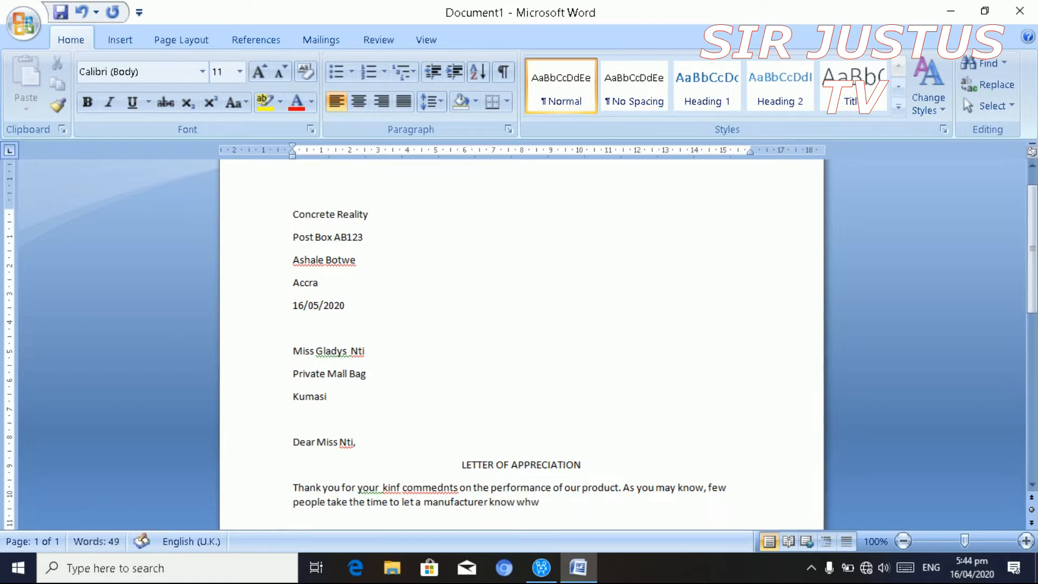
{"action": "key", "text": "BackSpace"}
{"action": "type", "text": "en thet"}
{"action": "key", "text": "BackSpace"}
{"action": "type", "text": "y a"}
{"action": "type", "text": "re sat"}
{"action": "type", "text": "ifi"}
{"action": "type", "text": "ed wit"}
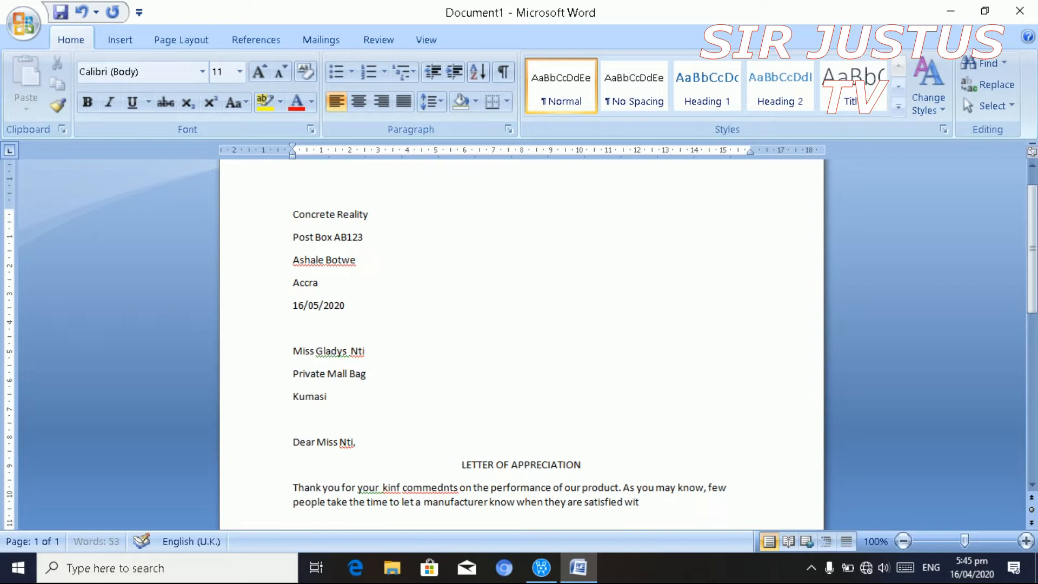
{"action": "type", "text": "h a product.  your letter"}
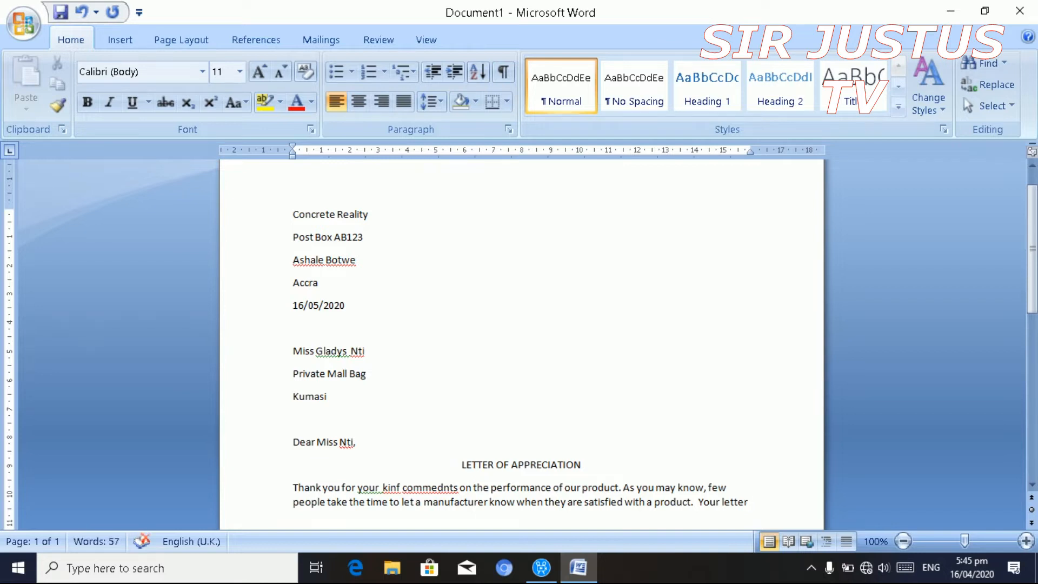
{"action": "type", "text": " has been sent"}
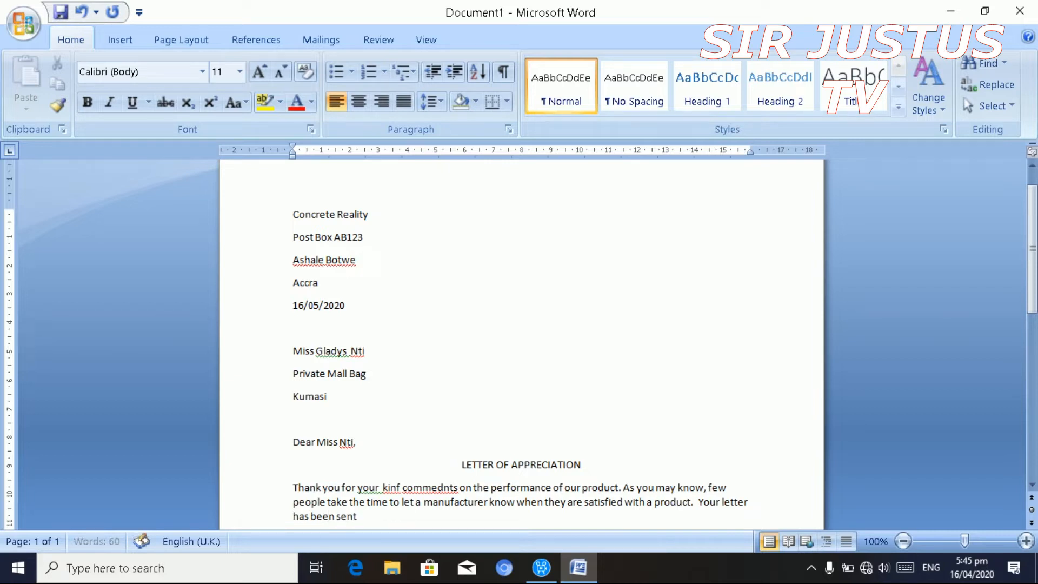
{"action": "type", "text": " toAccra where one"}
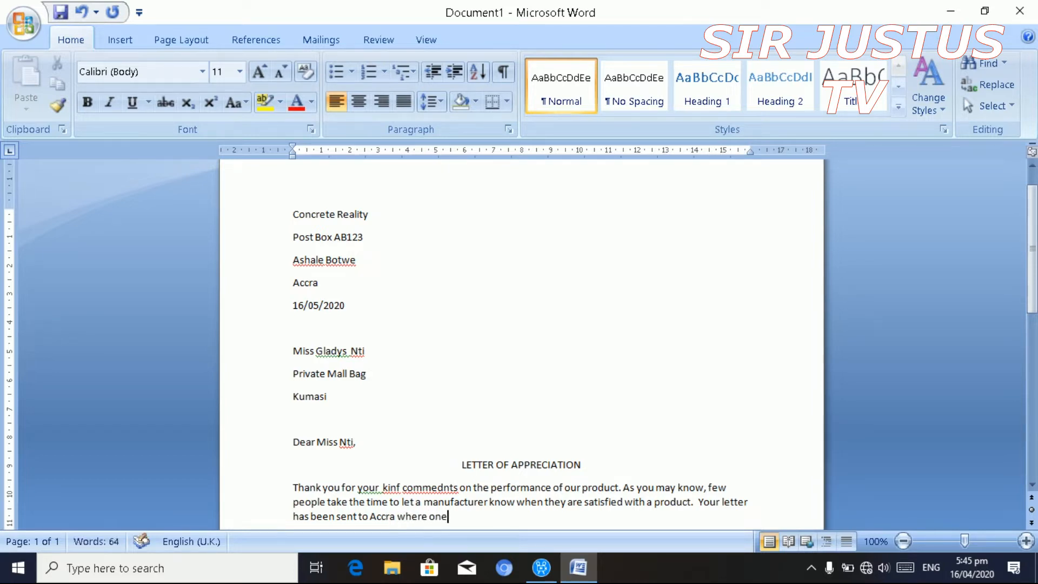
{"action": "type", "text": " of my colle"}
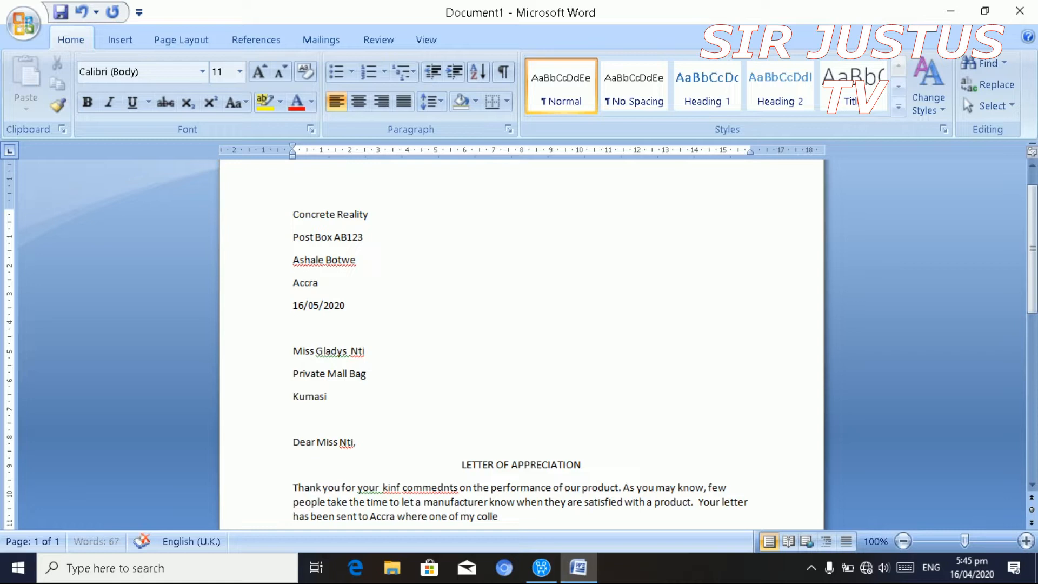
{"action": "type", "text": "gues wi"}
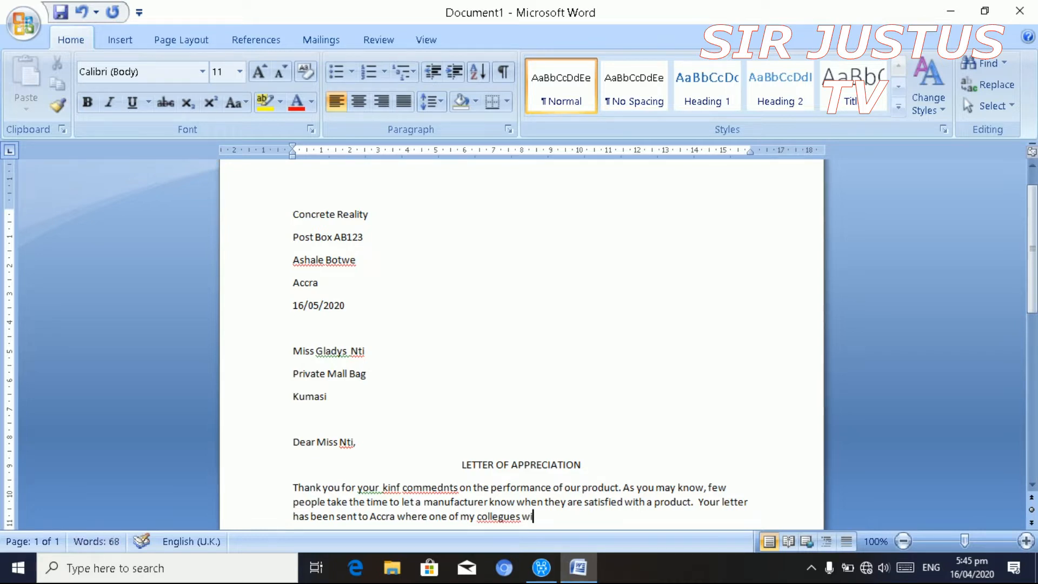
{"action": "type", "text": "tll post"}
- Undo a stray edit and end the paragraph with 'on the employee bulletin board.'
{"action": "left_click", "coordinate": [373, 502]}
{"action": "type", "text": "it o"}
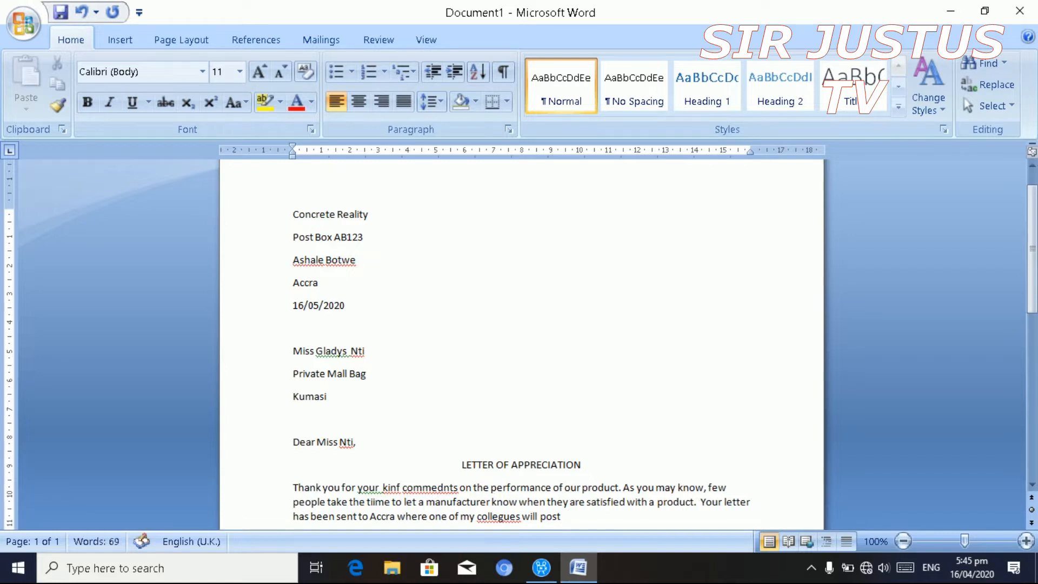
{"action": "type", "text": "n he"}
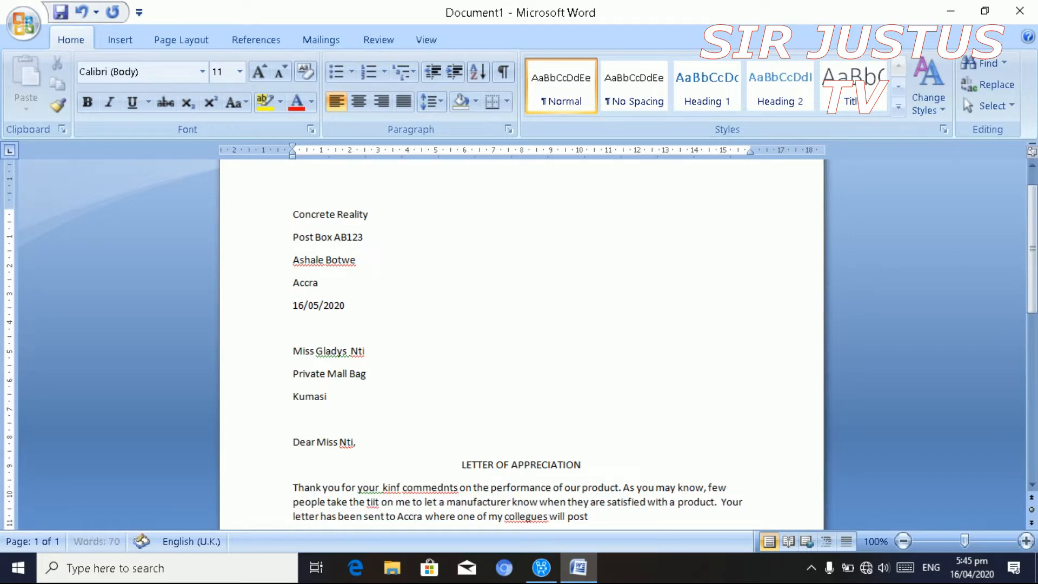
{"action": "key", "text": "ctrl+z"}
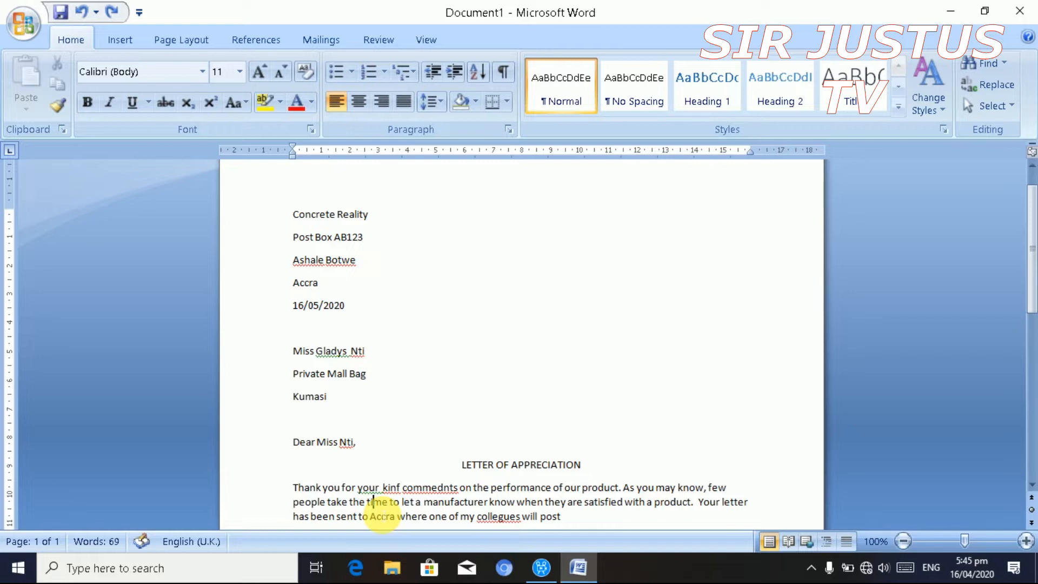
{"action": "left_click", "coordinate": [565, 517]}
{"action": "type", "text": "on the"}
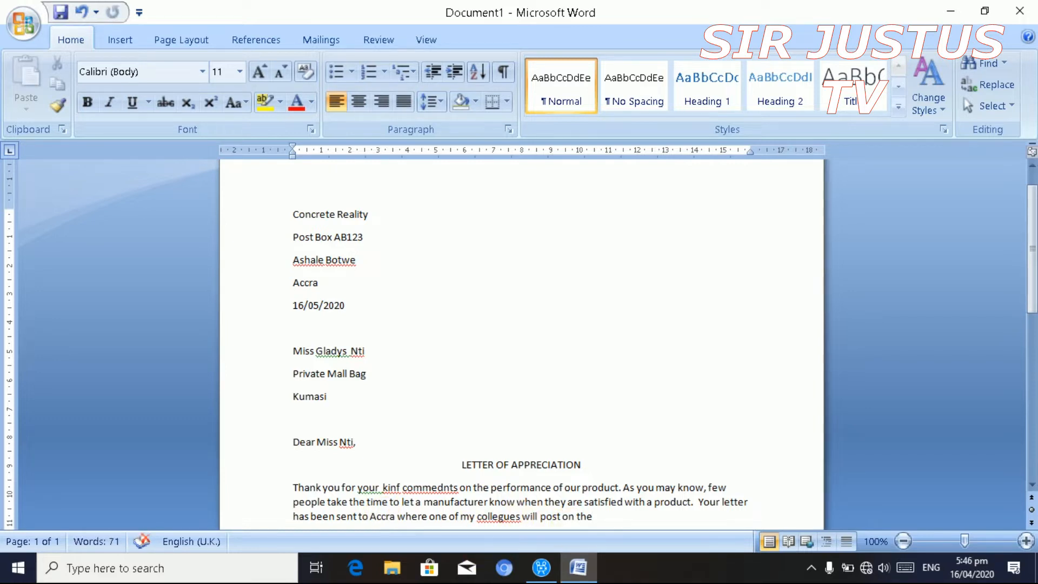
{"action": "type", "text": " employee buutt"}
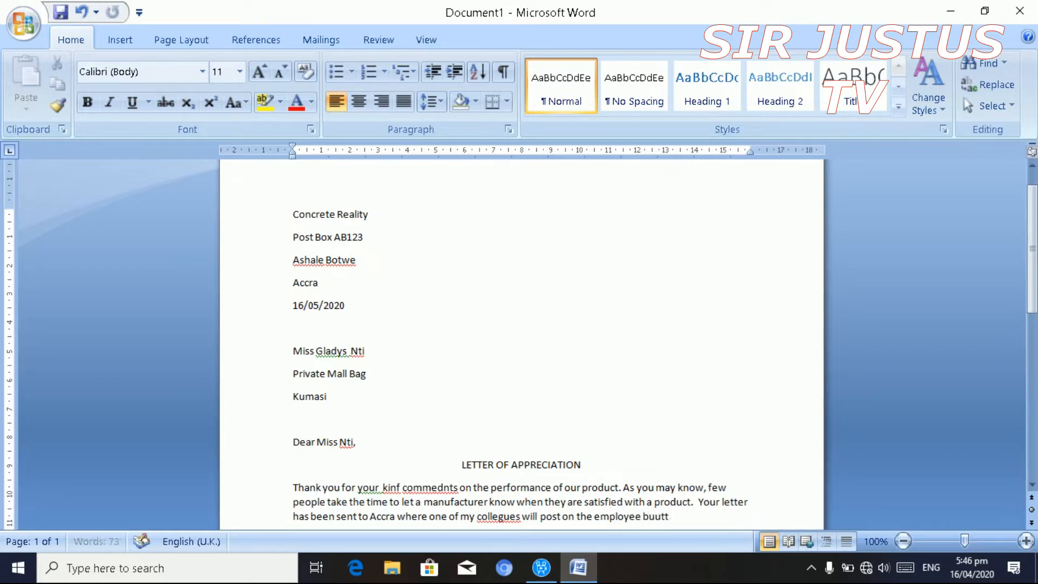
{"action": "key", "text": "BackSpace"}
{"action": "key", "text": "BackSpace"}
{"action": "key", "text": "BackSpace"}
{"action": "type", "text": "lletin board."}
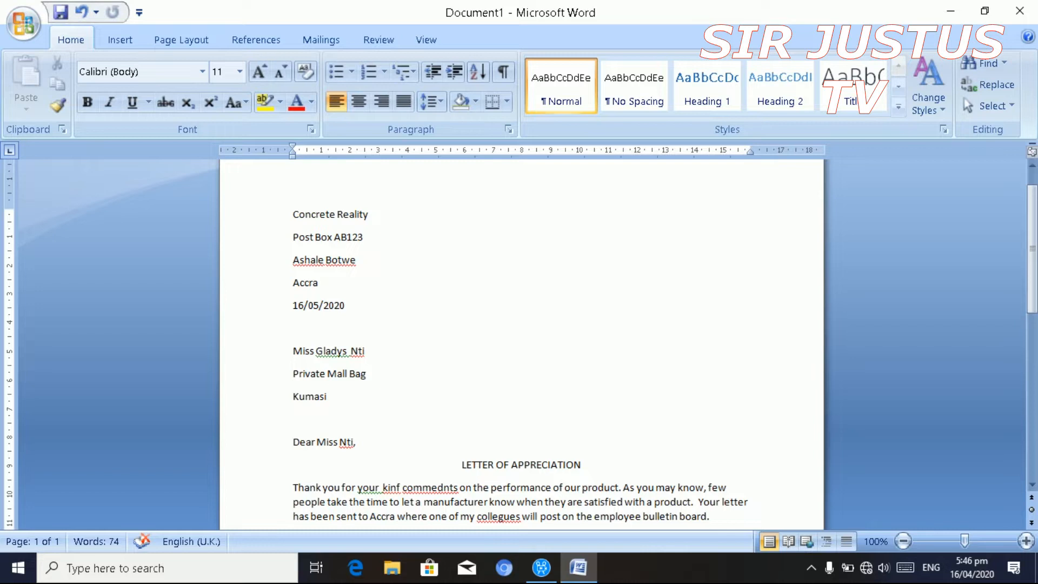
- Type the paragraph 'Don't be surprised if you get a few thank you letters…' ending 'family of customers.'
{"action": "key", "text": "Return"}
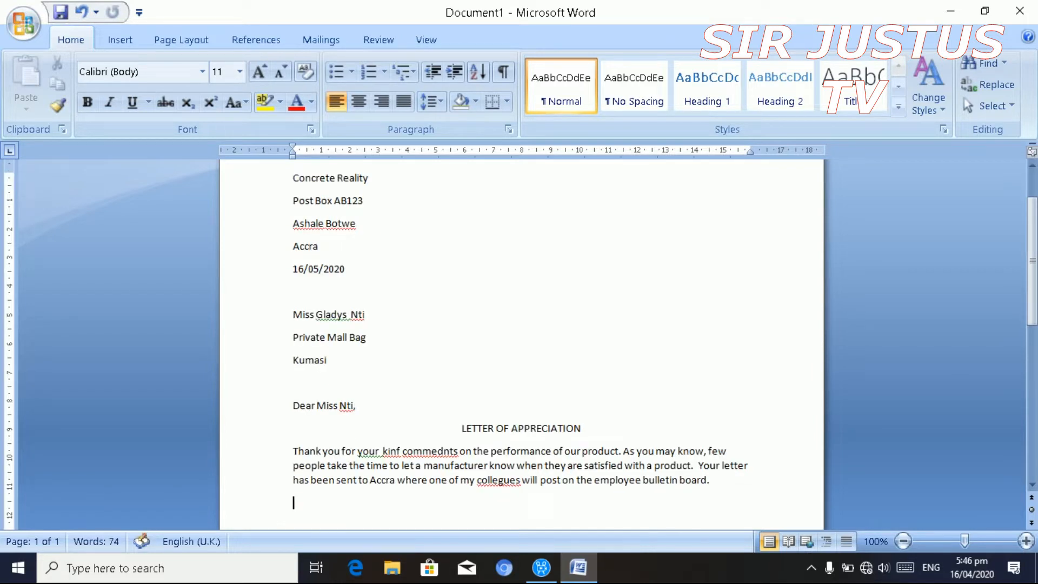
{"action": "type", "text": "don"}
{"action": "type", "text": "'t"}
{"action": "type", "text": " be sup"}
{"action": "type", "text": "rices"}
{"action": "key", "text": "BackSpace"}
{"action": "key", "text": "BackSpace"}
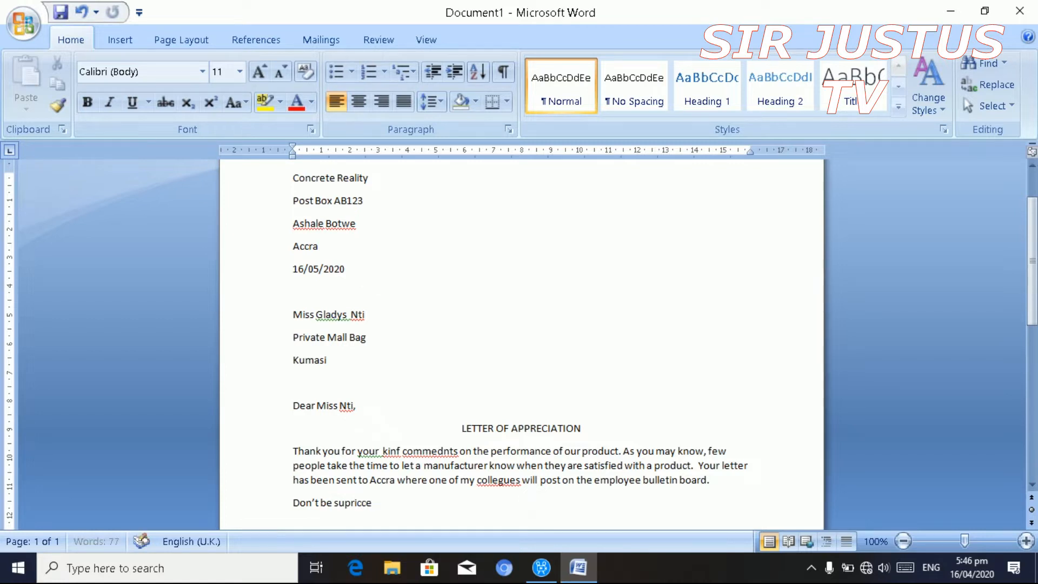
{"action": "key", "text": "BackSpace"}
{"action": "type", "text": "sed if you"}
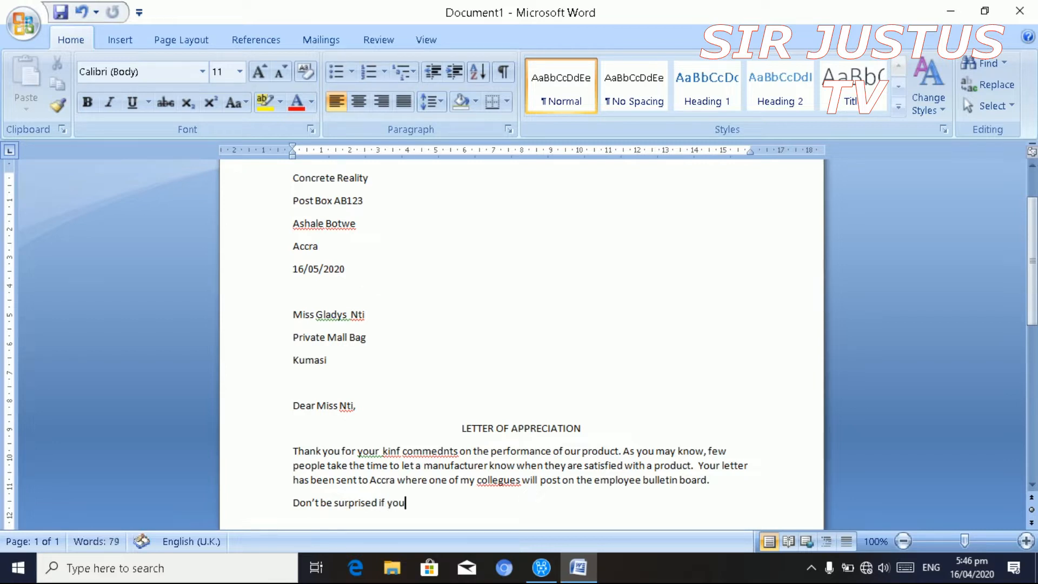
{"action": "type", "text": " get a few th"}
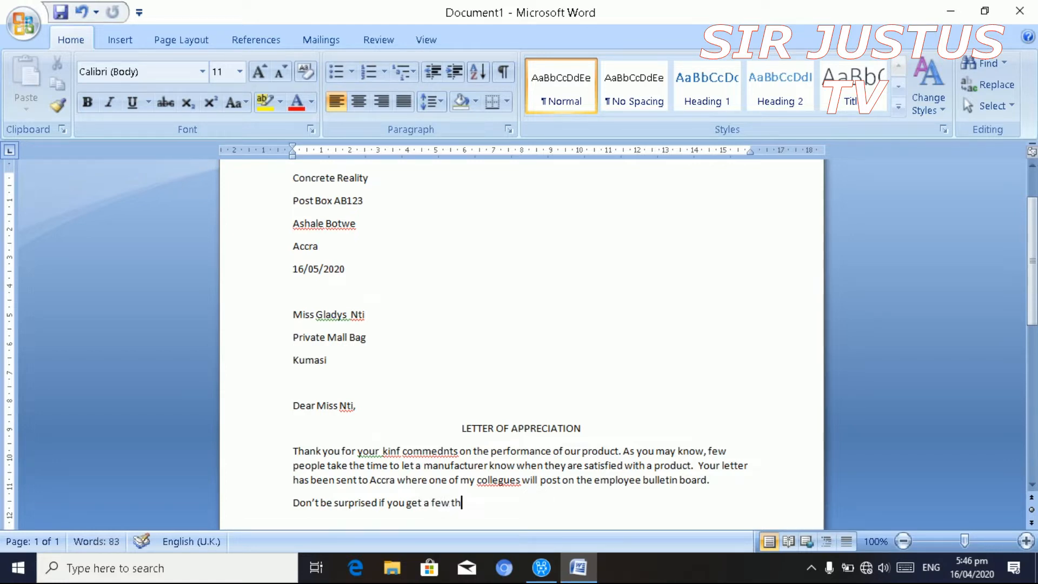
{"action": "type", "text": "ank you letters"}
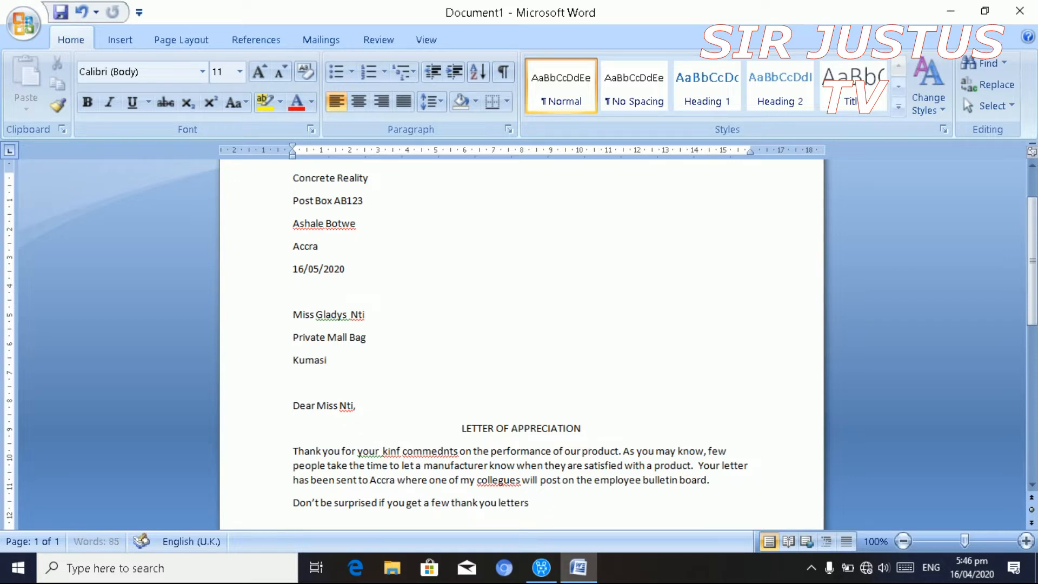
{"action": "type", "text": " from the"}
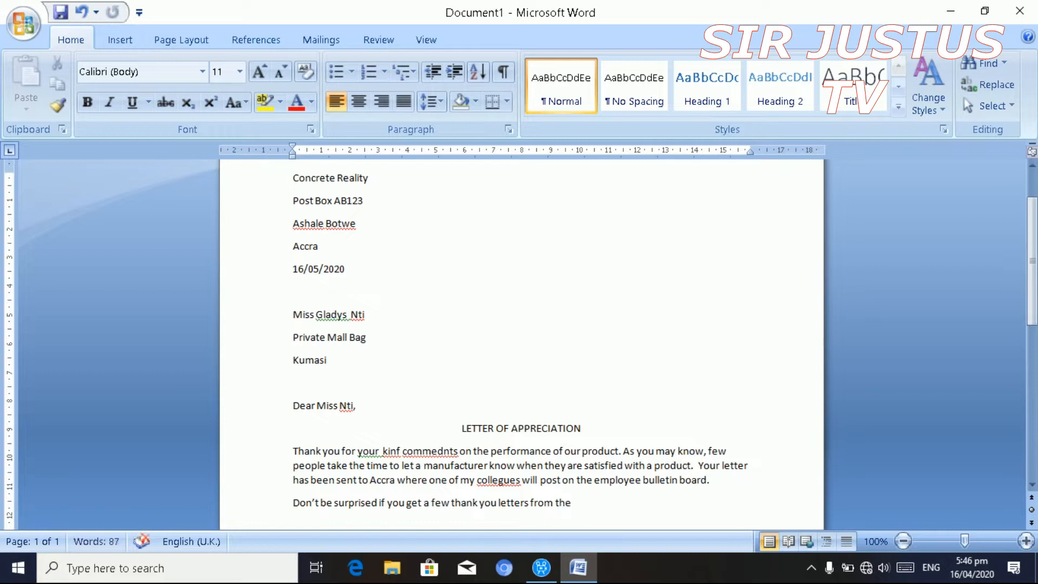
{"action": "type", "text": " employees, as"}
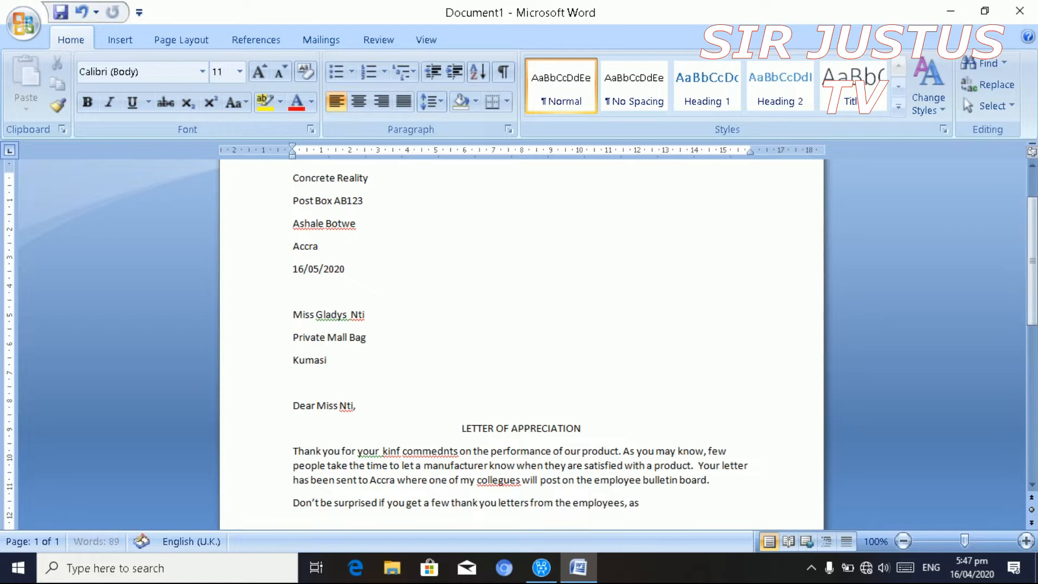
{"action": "type", "text": " the pride the"}
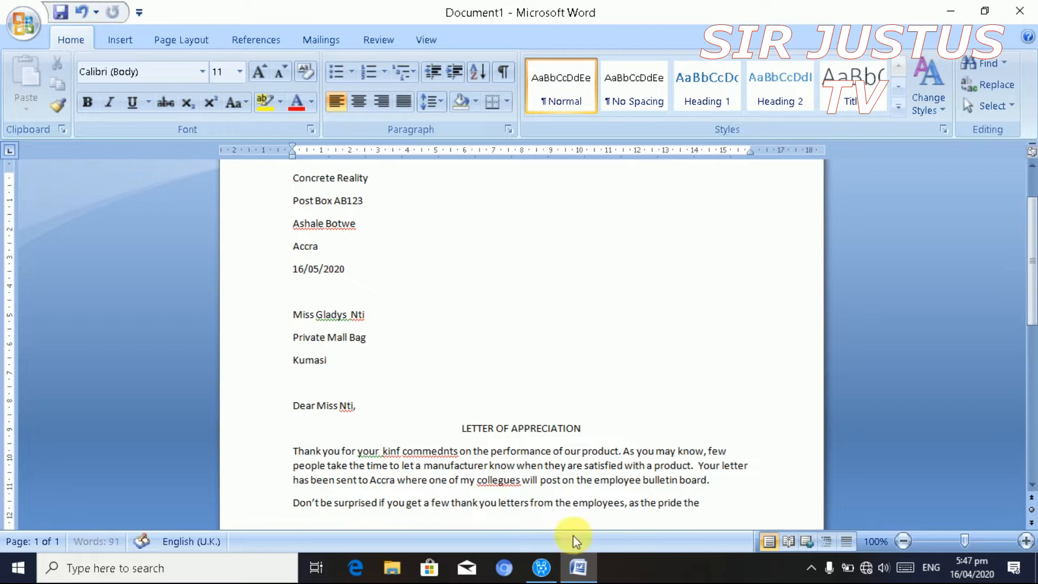
{"action": "type", "text": "mselves"}
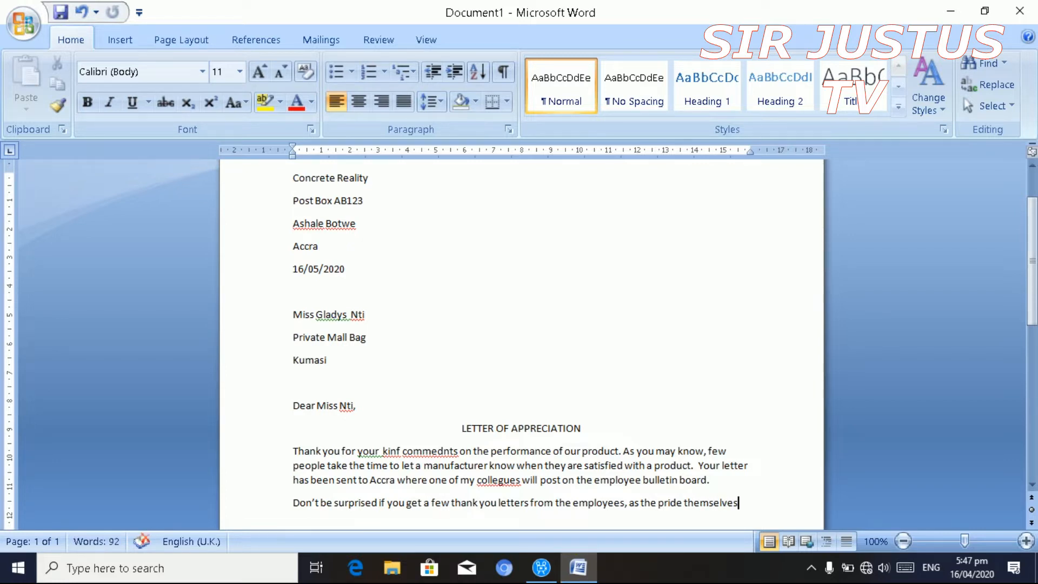
{"action": "type", "text": " in the"}
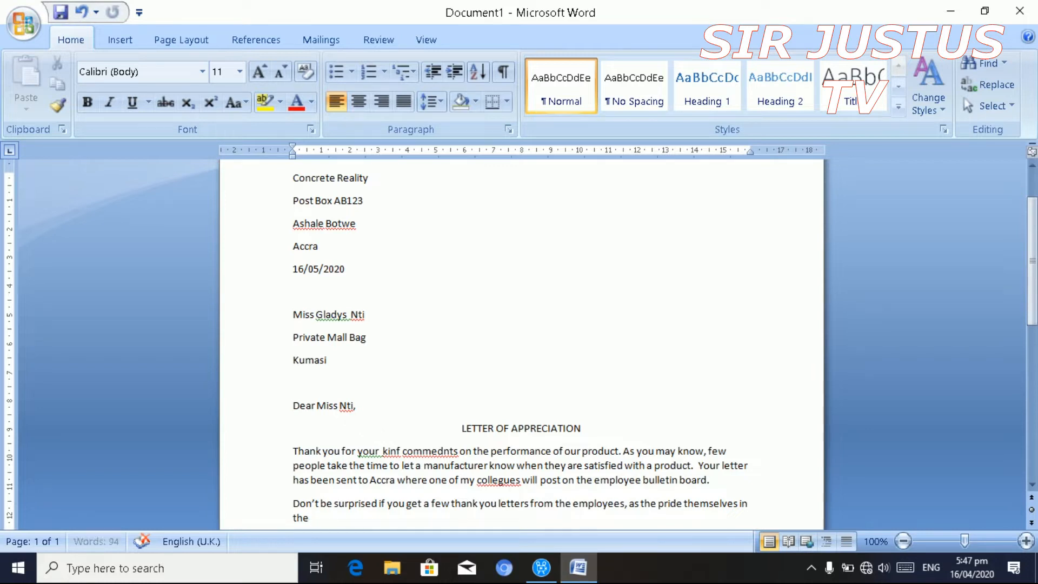
{"action": "type", "text": "ity"}
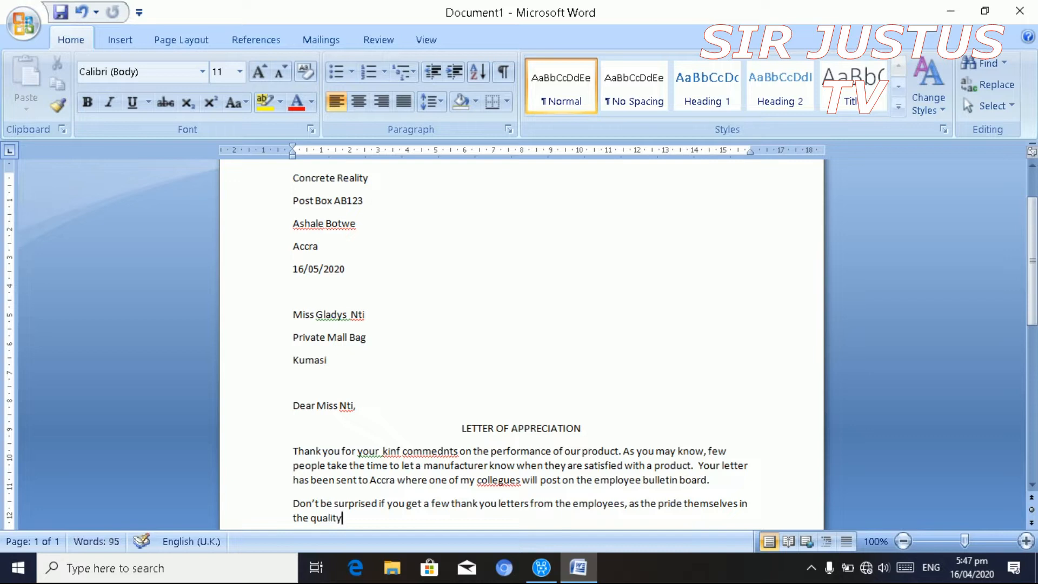
{"action": "type", "text": "  of their wi"}
{"action": "key", "text": "BackSpace"}
{"action": "type", "text": "ork and love to hear"}
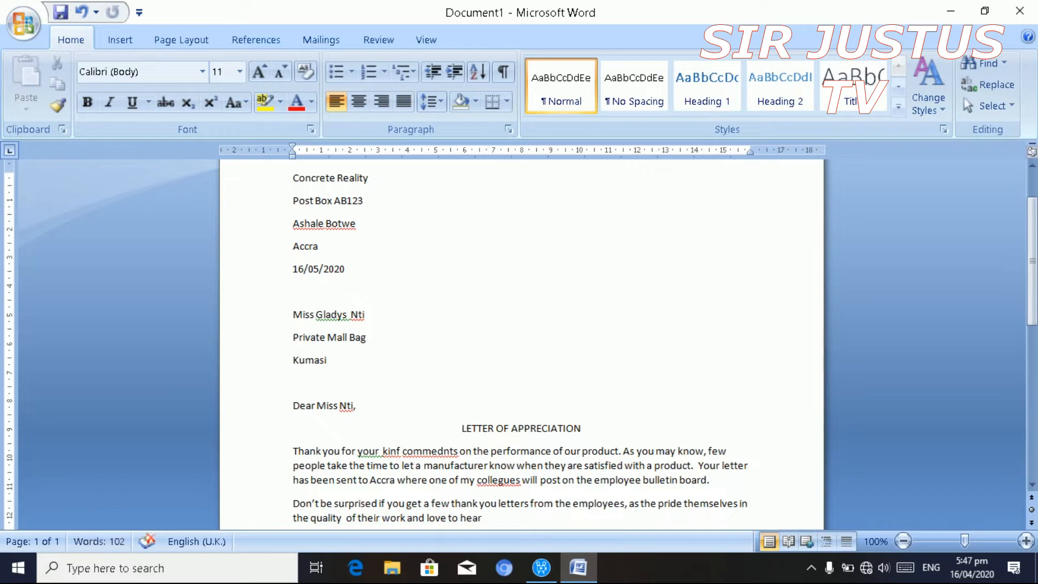
{"action": "type", "text": " from our fa"}
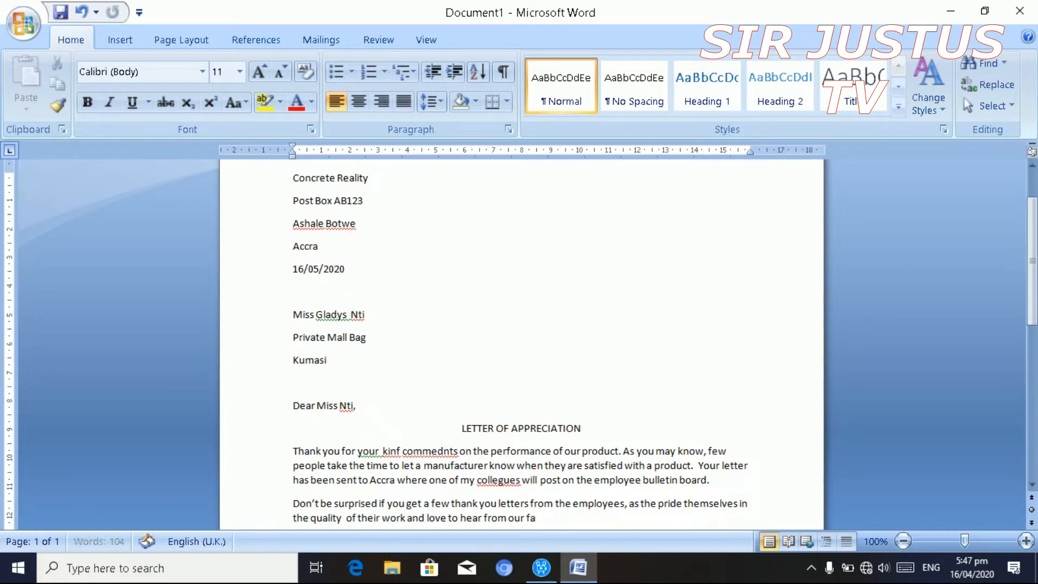
{"action": "type", "text": "mily of  cu"}
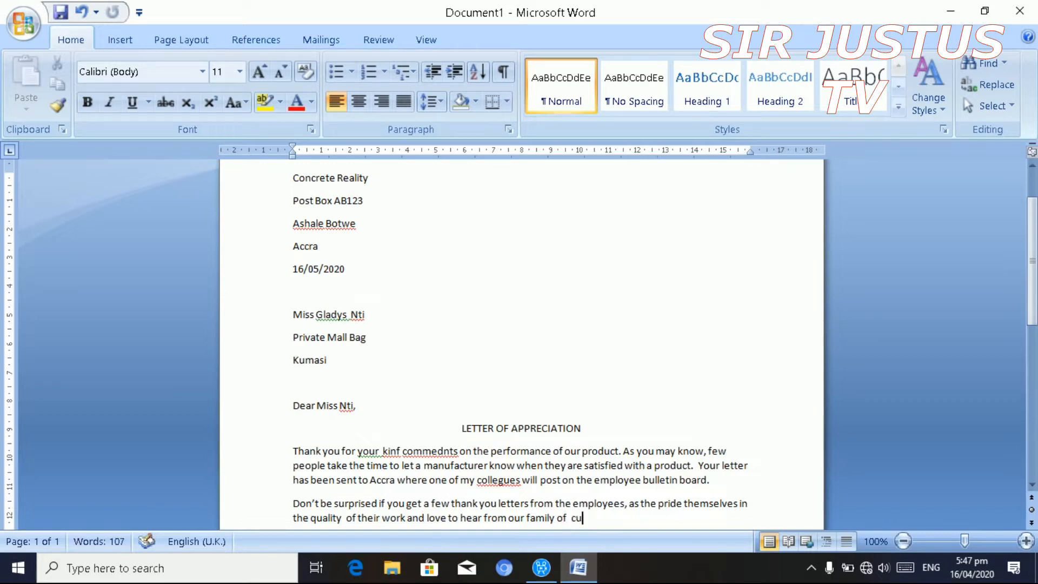
{"action": "type", "text": "stomers."}
{"action": "key", "text": "Return"}
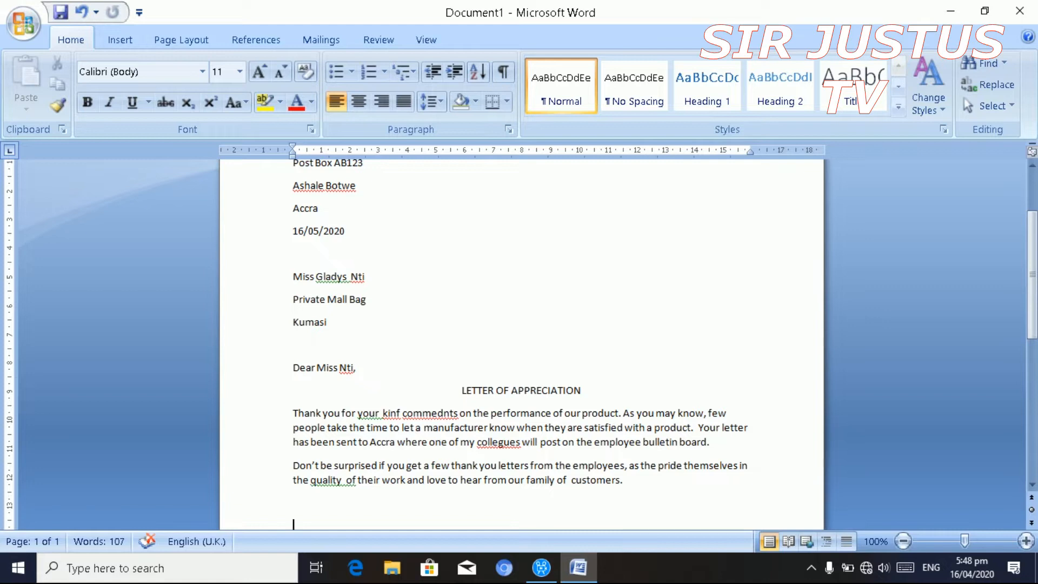
{"action": "type", "text": "Sincerely,"}
{"action": "key", "text": "Return"}
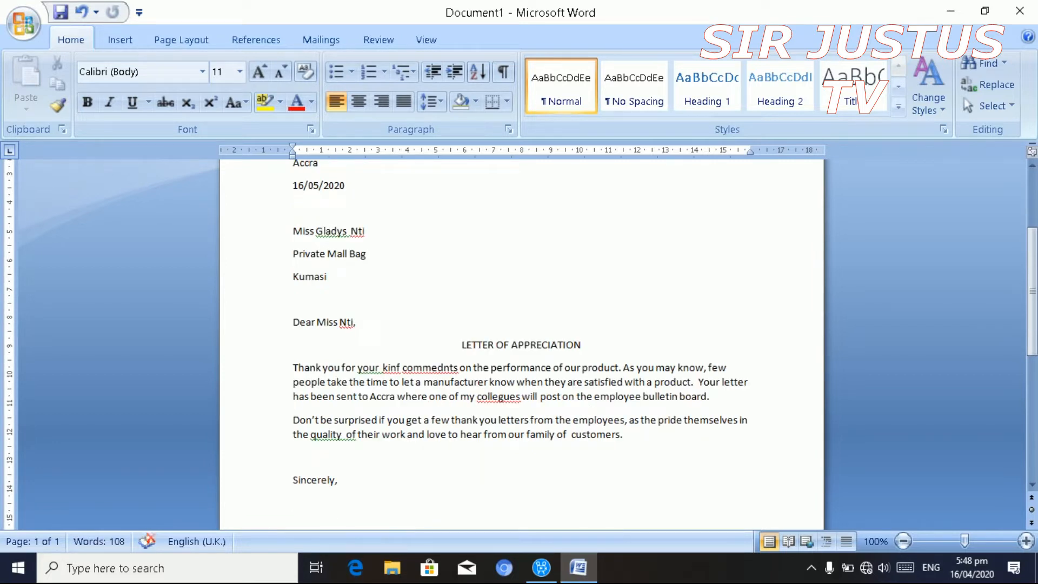
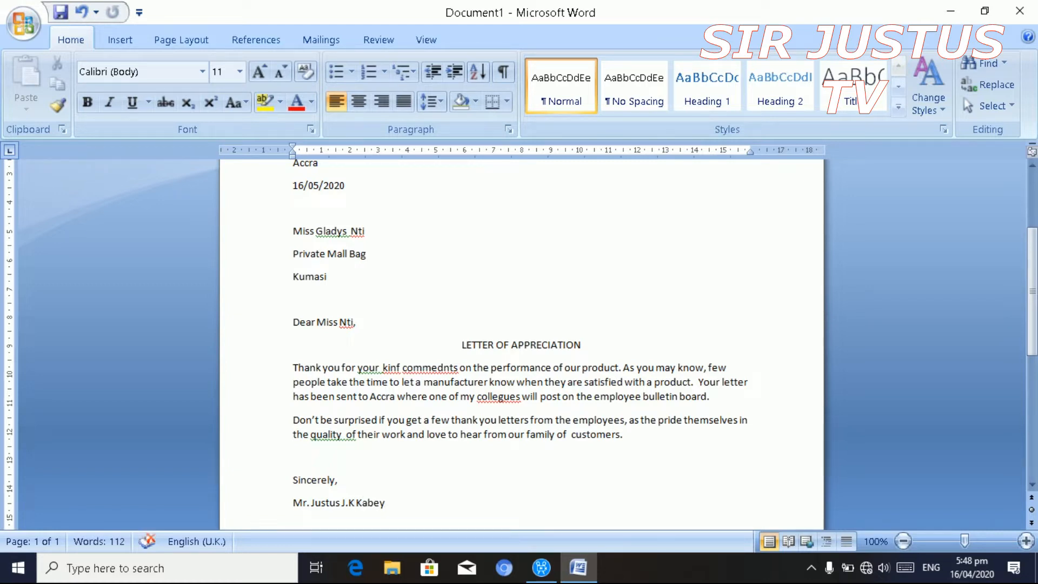
{"action": "key", "text": "Up"}
{"action": "key", "text": "Up"}
{"action": "key", "text": "Up"}
{"action": "key", "text": "Up"}
{"action": "key", "text": "Up"}
{"action": "key", "text": "Up"}
{"action": "key", "text": "Up"}
{"action": "key", "text": "Up"}
{"action": "key", "text": "Up"}
{"action": "key", "text": "Up"}
{"action": "key", "text": "Up"}
{"action": "key", "text": "Up"}
{"action": "key", "text": "Up"}
{"action": "key", "text": "Up"}
{"action": "key", "text": "Up"}
{"action": "key", "text": "Up"}
{"action": "key", "text": "Up"}
{"action": "key", "text": "Up"}
{"action": "key", "text": "Up"}
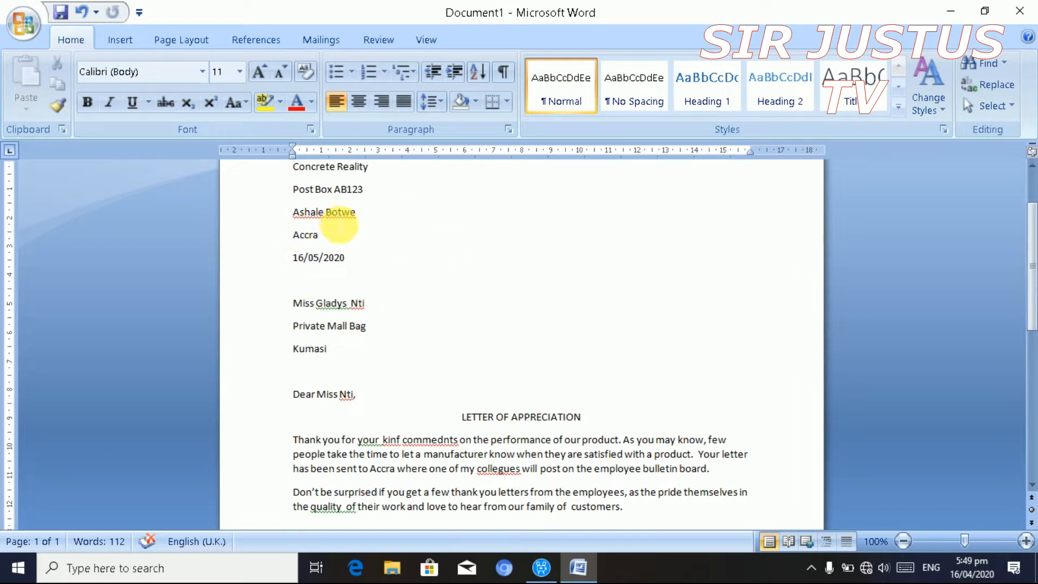
- Ignore the spelling flags on both words of the sender's town line
{"action": "left_click", "coordinate": [338, 222]}
{"action": "right_click", "coordinate": [340, 212]}
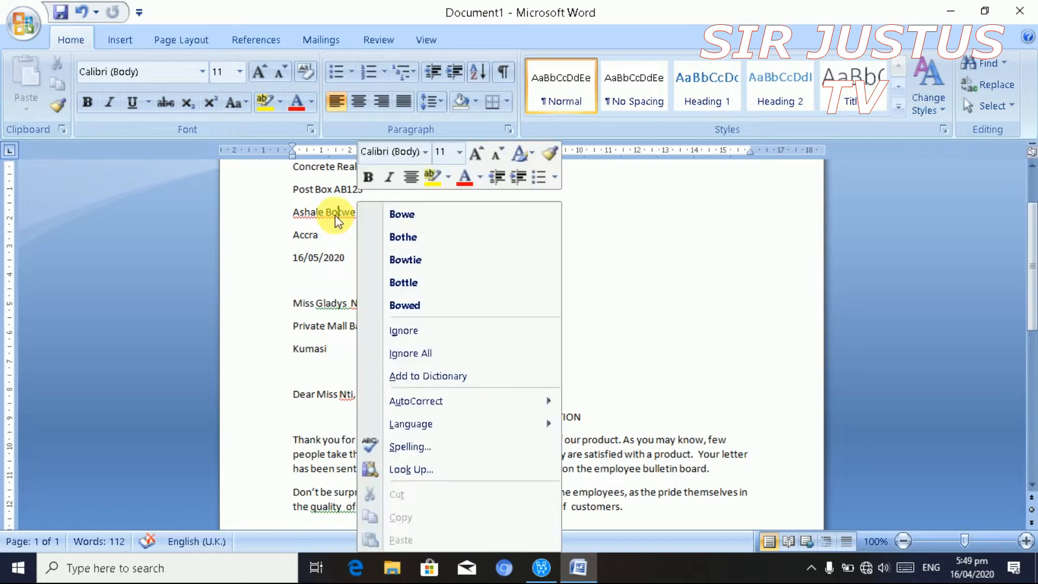
{"action": "left_click", "coordinate": [426, 329]}
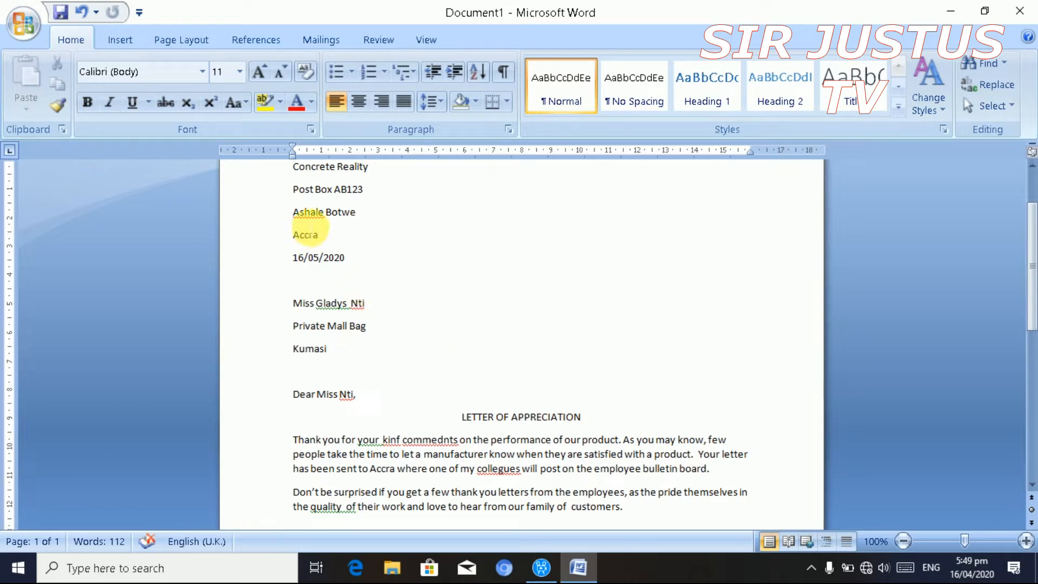
{"action": "right_click", "coordinate": [307, 216]}
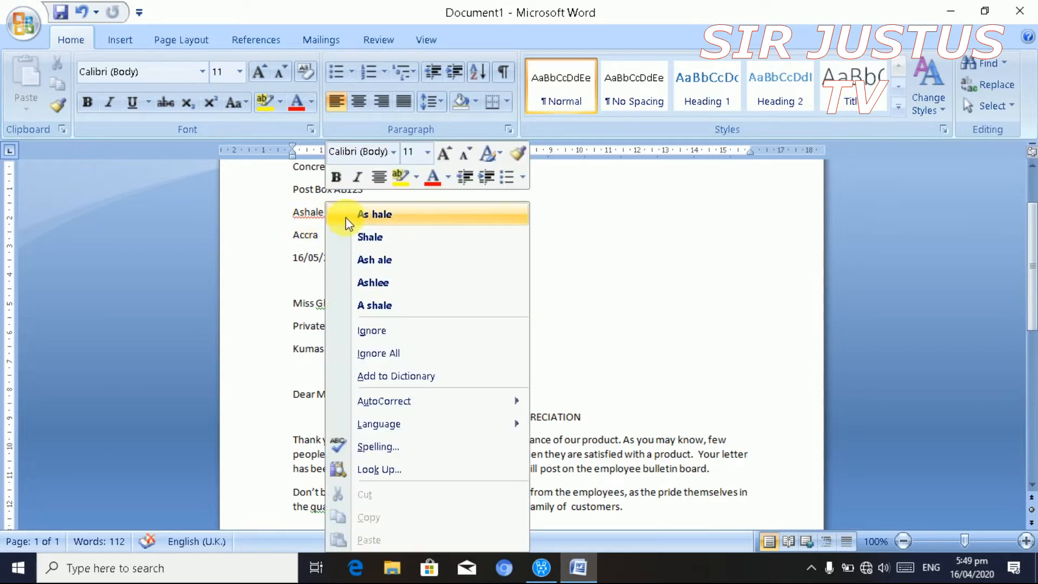
{"action": "left_click", "coordinate": [382, 333]}
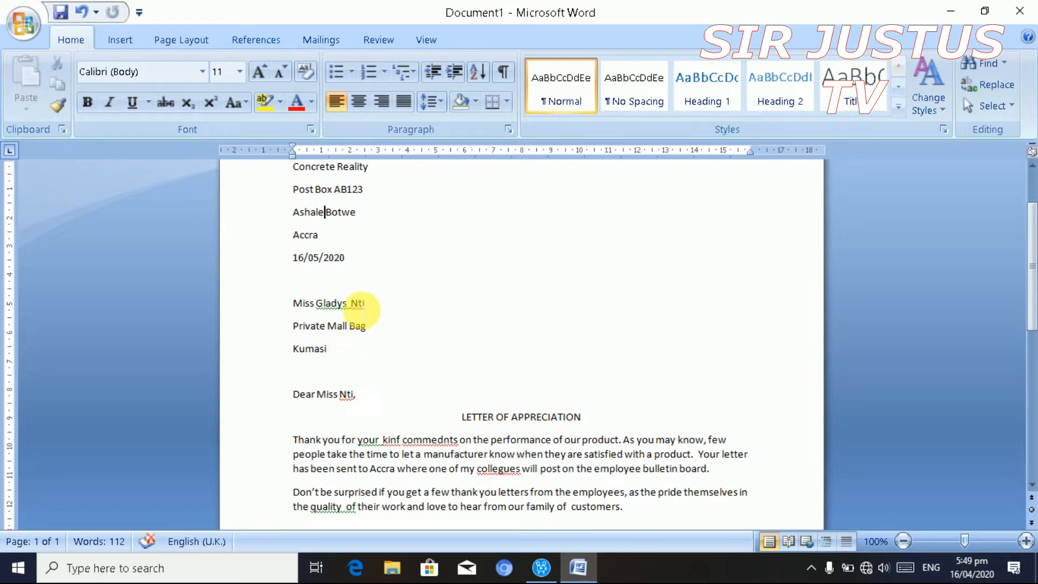
- Ignore the surname spelling flags and remove the double space in the recipient's name
{"action": "right_click", "coordinate": [359, 304]}
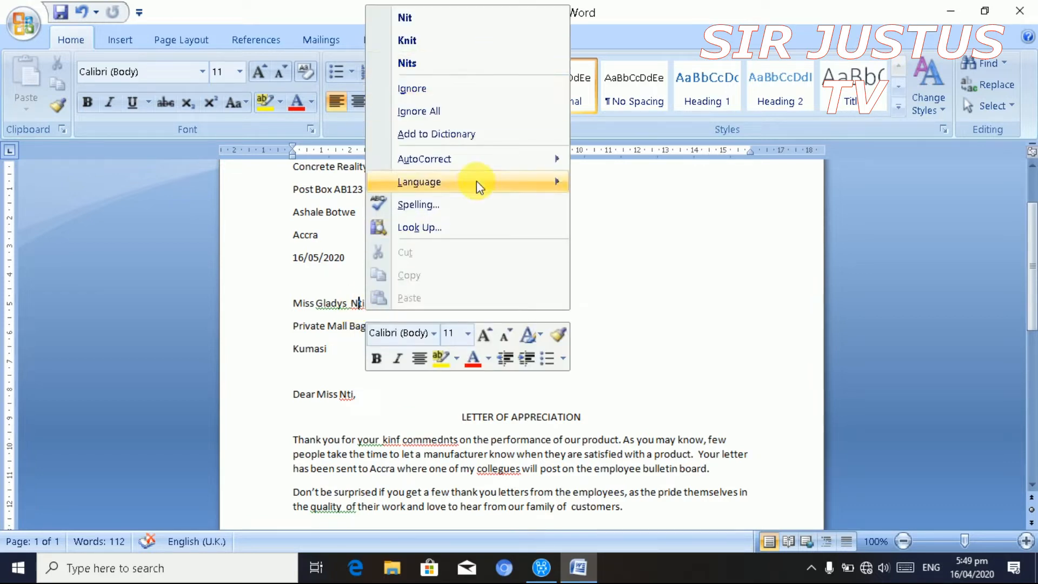
{"action": "left_click", "coordinate": [462, 95]}
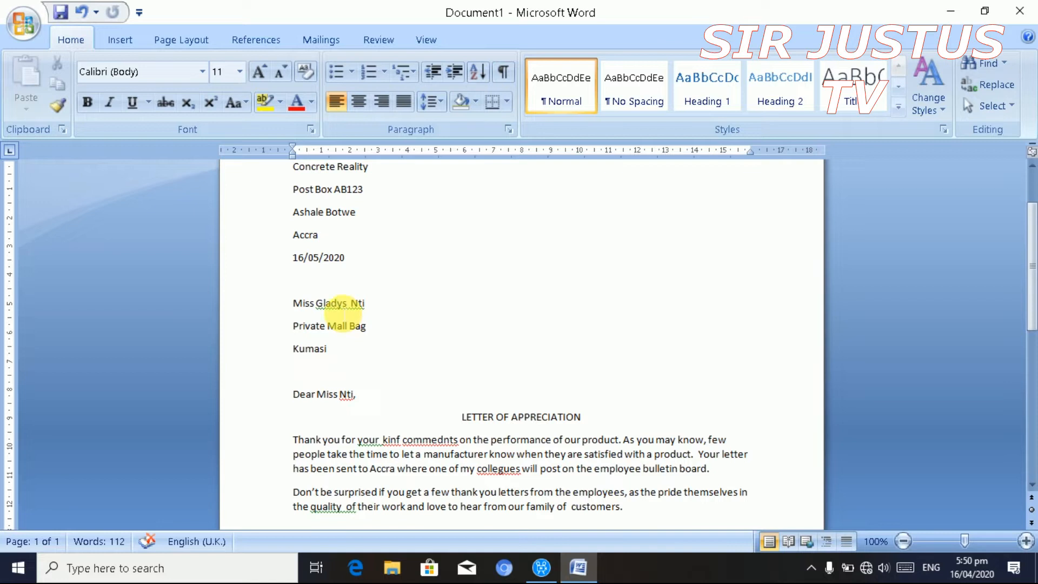
{"action": "right_click", "coordinate": [345, 306]}
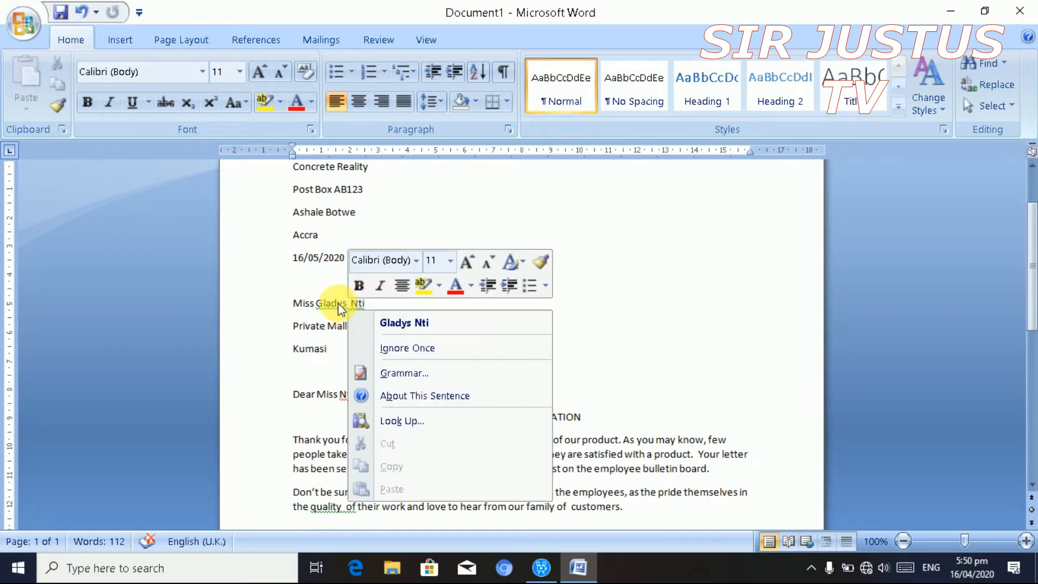
{"action": "left_click", "coordinate": [400, 324]}
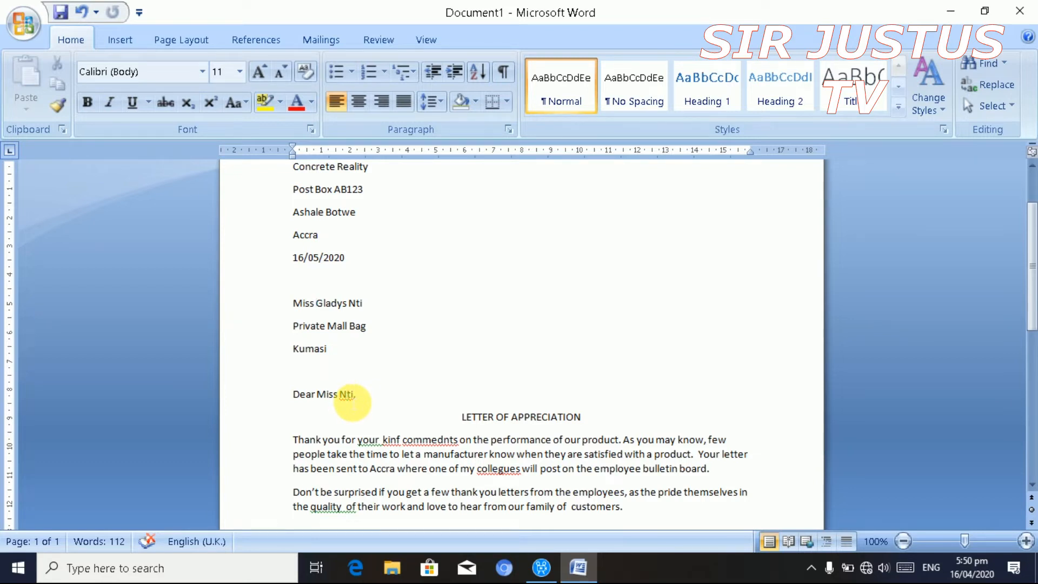
{"action": "right_click", "coordinate": [347, 396]}
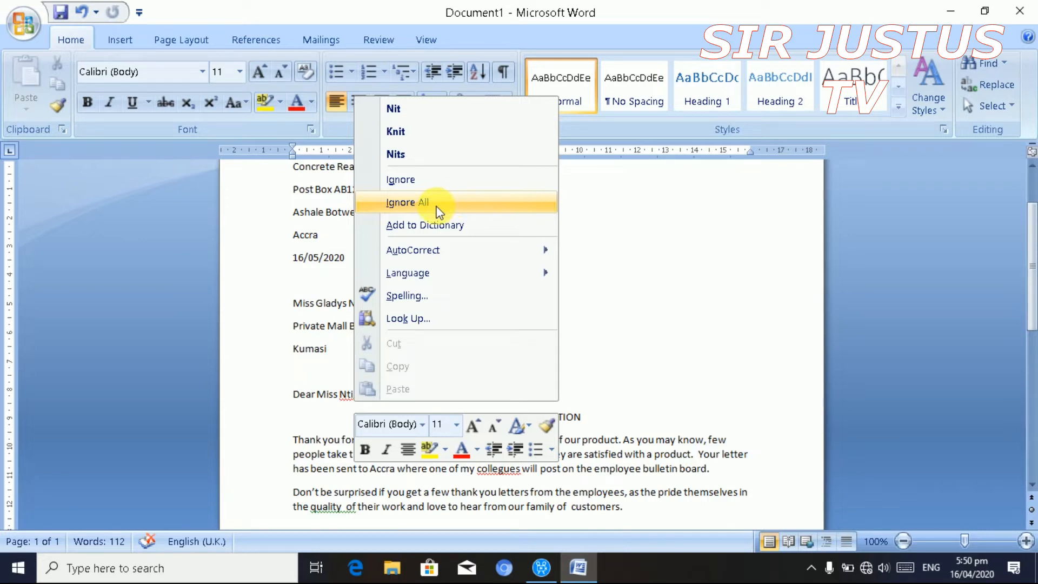
{"action": "left_click", "coordinate": [438, 180]}
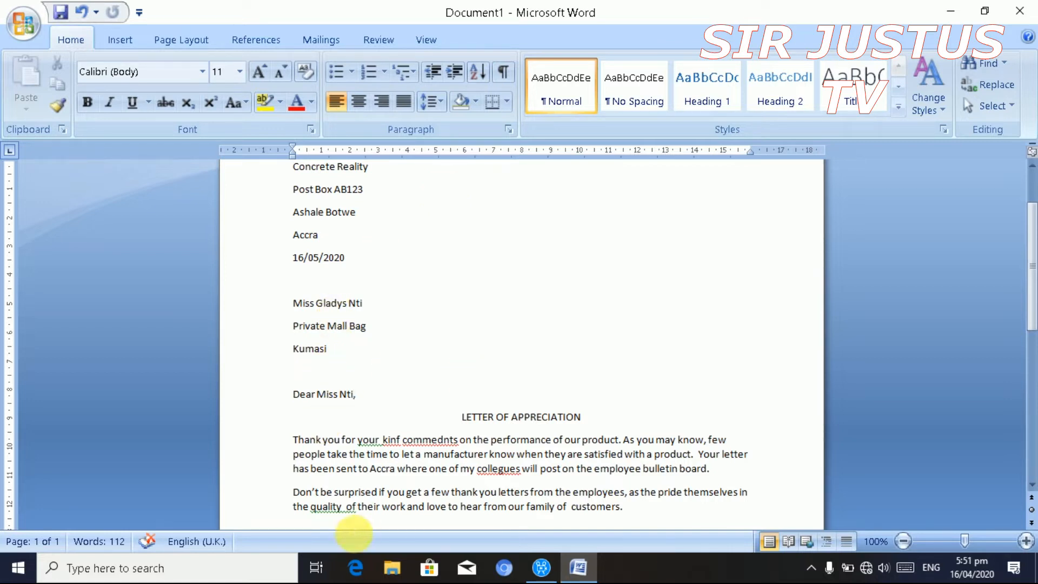
- Retype the salutation comma and correct 'kinf', 'commednts' and 'collegues' to kind, comments, colleagues
{"action": "key", "text": "BackSpace"}
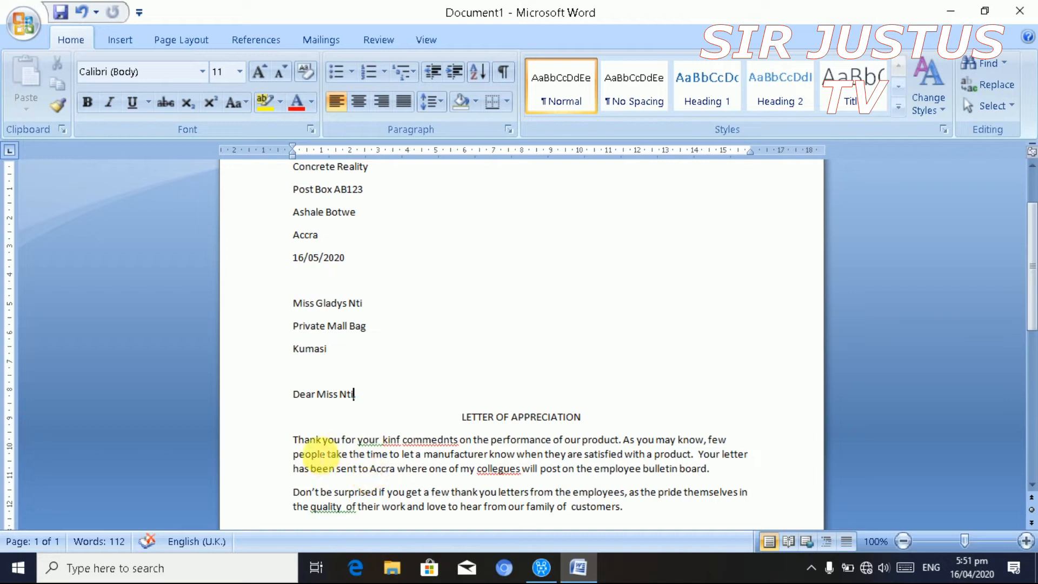
{"action": "type", "text": ","}
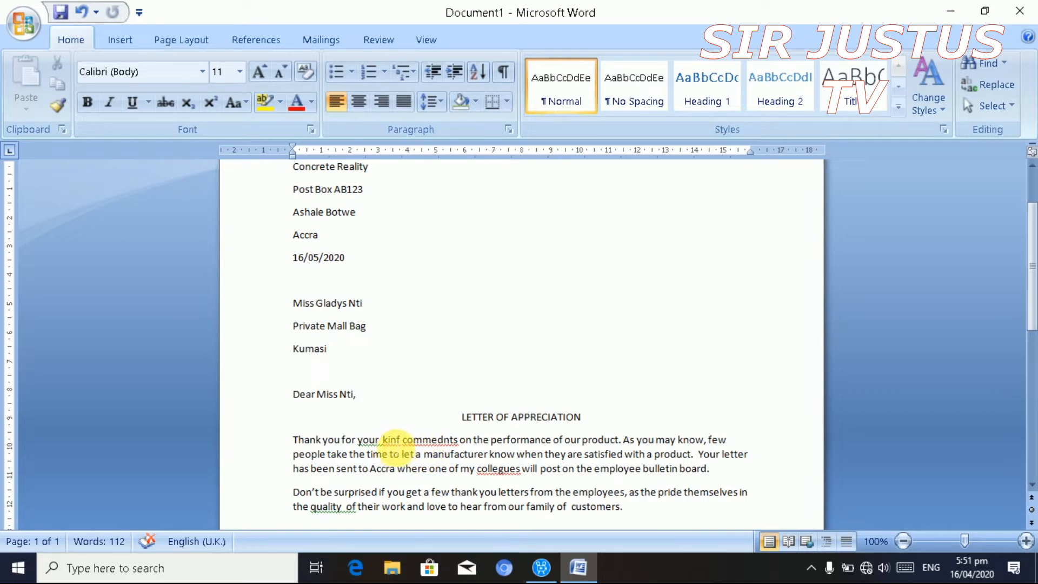
{"action": "left_click", "coordinate": [391, 438]}
{"action": "right_click", "coordinate": [393, 442]}
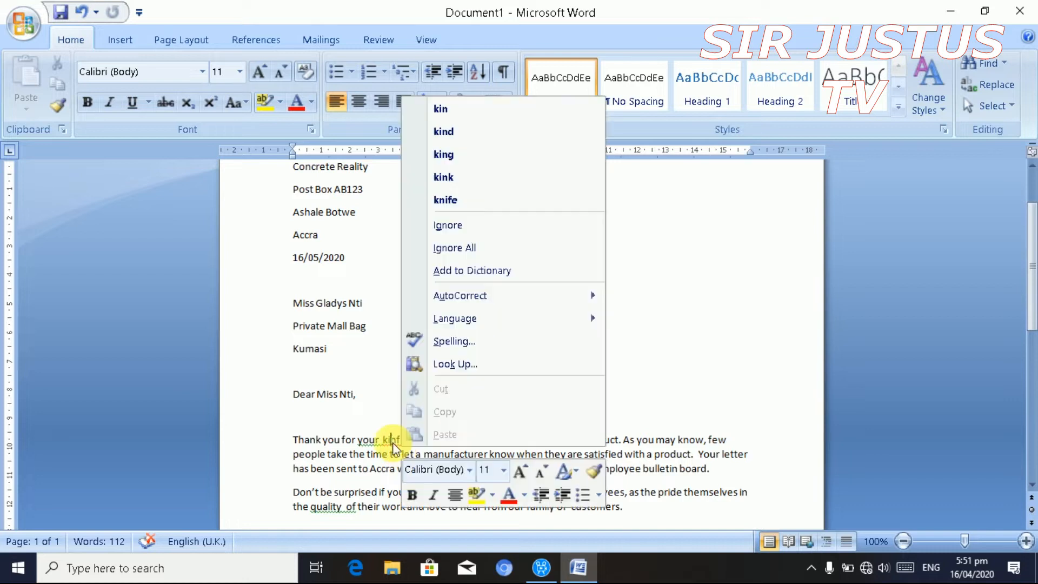
{"action": "left_click", "coordinate": [475, 135]}
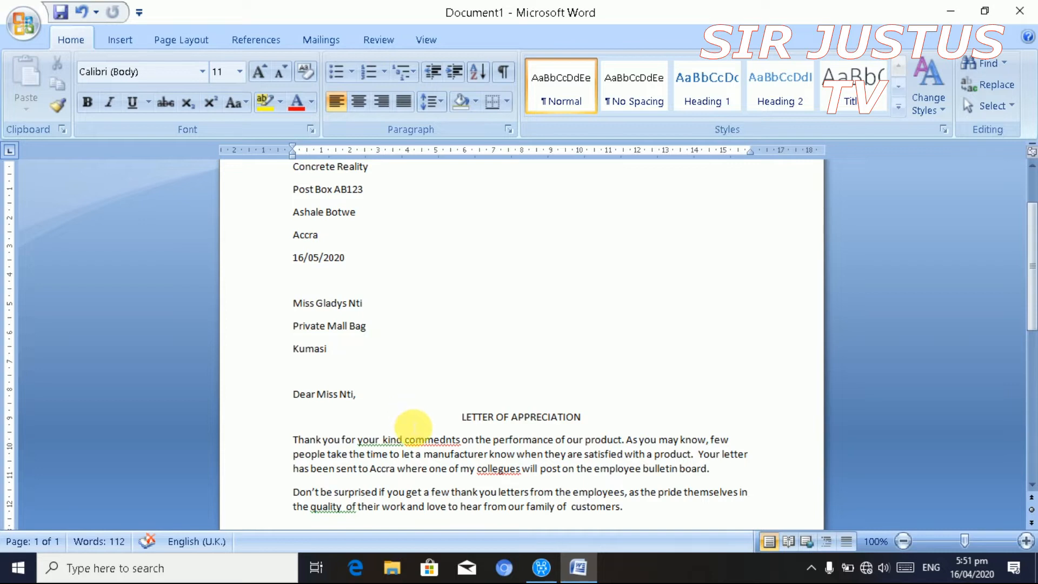
{"action": "left_click", "coordinate": [427, 442]}
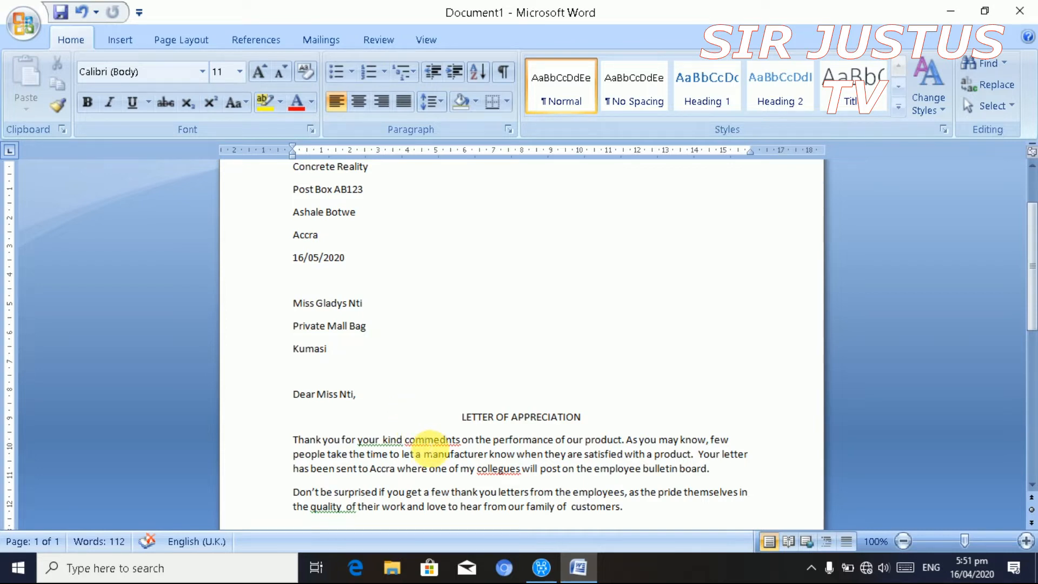
{"action": "right_click", "coordinate": [427, 443]}
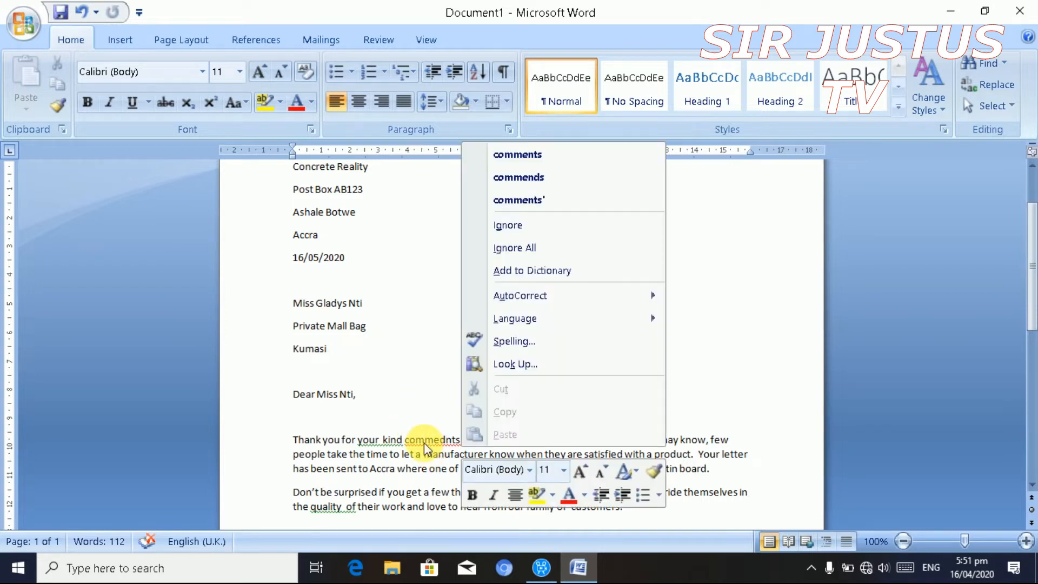
{"action": "left_click", "coordinate": [535, 155]}
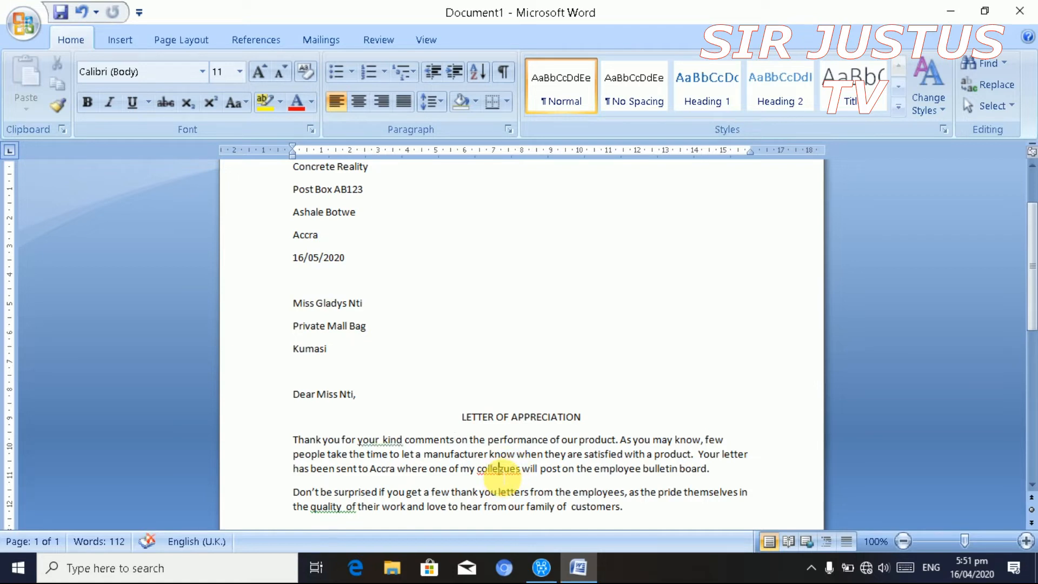
{"action": "right_click", "coordinate": [497, 469]}
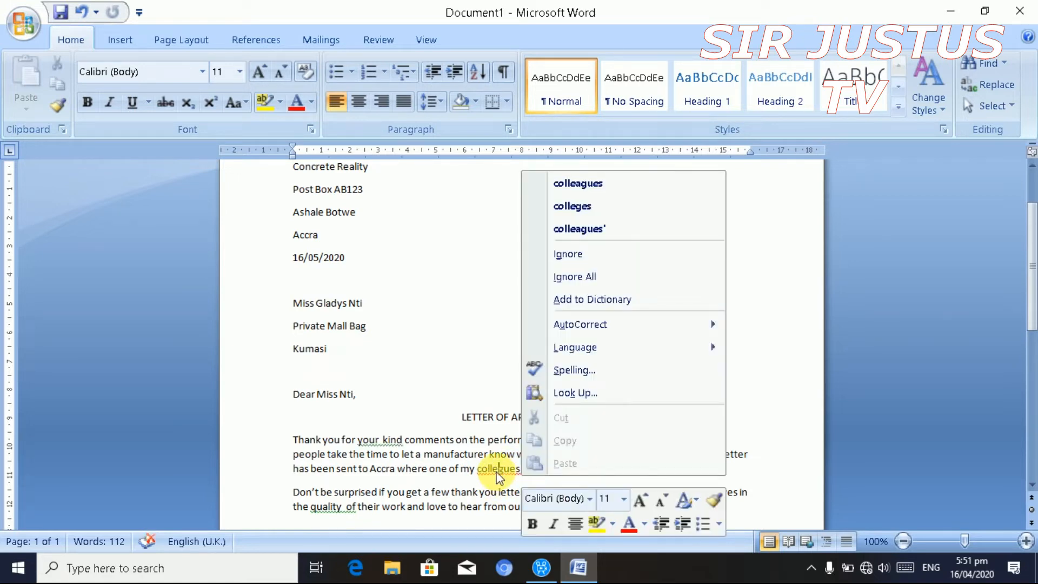
{"action": "left_click", "coordinate": [592, 191]}
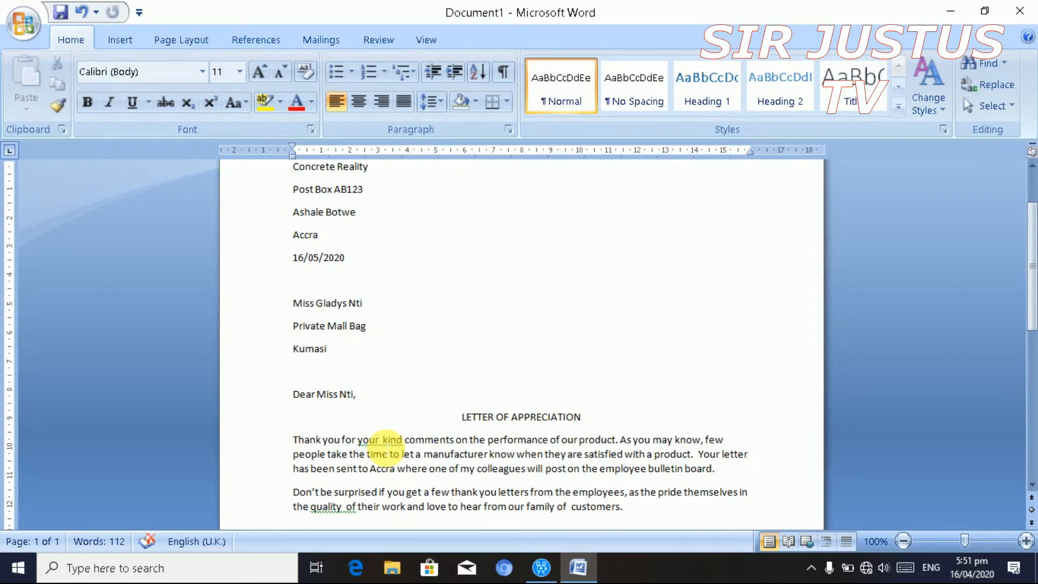
- Remove the double spaces in 'your kind', 'quality of' and 'of customers'
{"action": "left_click", "coordinate": [382, 442]}
{"action": "right_click", "coordinate": [380, 442]}
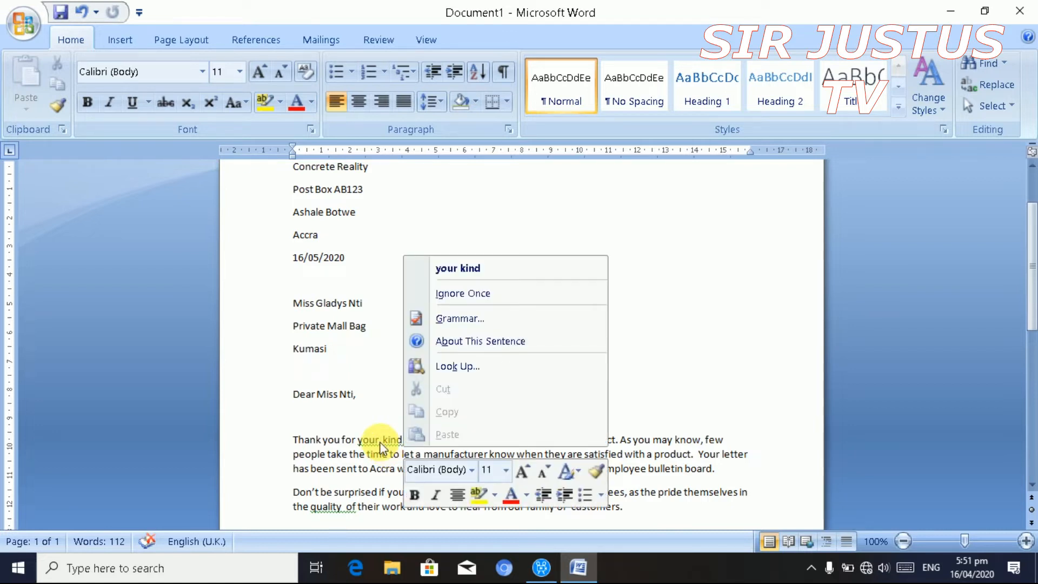
{"action": "left_click", "coordinate": [480, 269]}
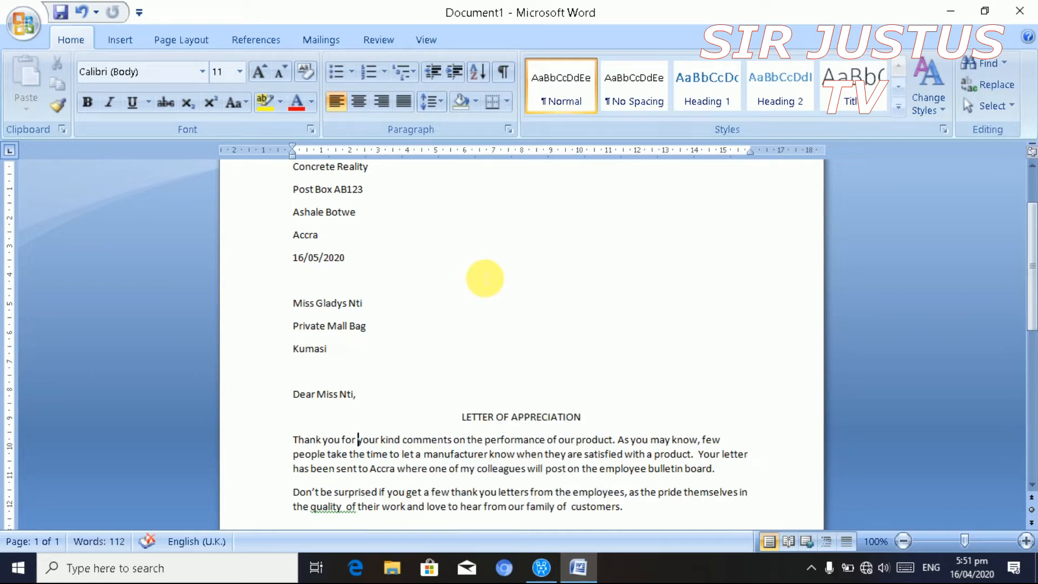
{"action": "key", "text": "Down"}
{"action": "key", "text": "Down"}
{"action": "key", "text": "Down"}
{"action": "key", "text": "Down"}
{"action": "key", "text": "Down"}
{"action": "key", "text": "Down"}
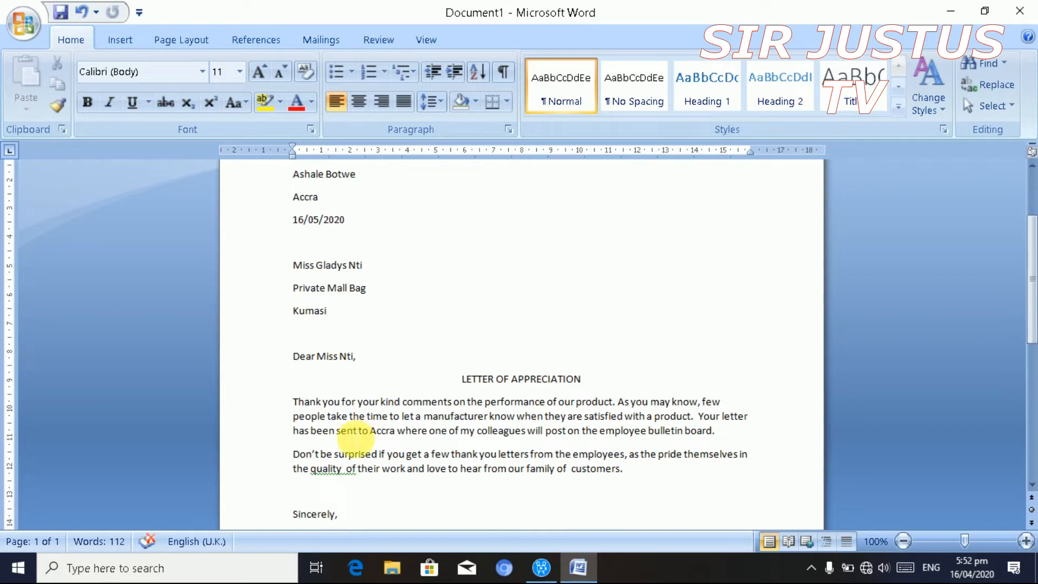
{"action": "left_click", "coordinate": [346, 469]}
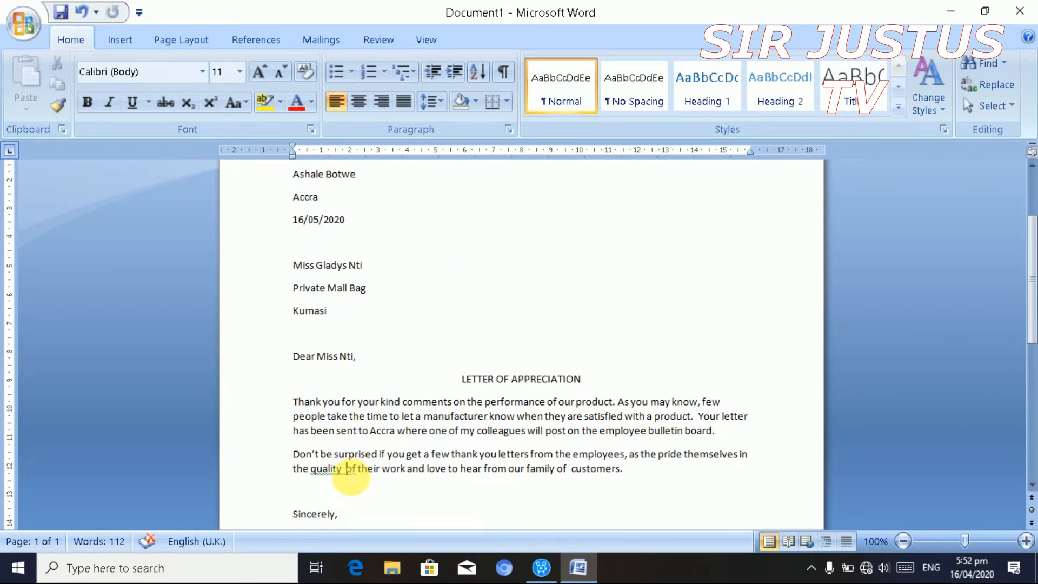
{"action": "right_click", "coordinate": [349, 471]}
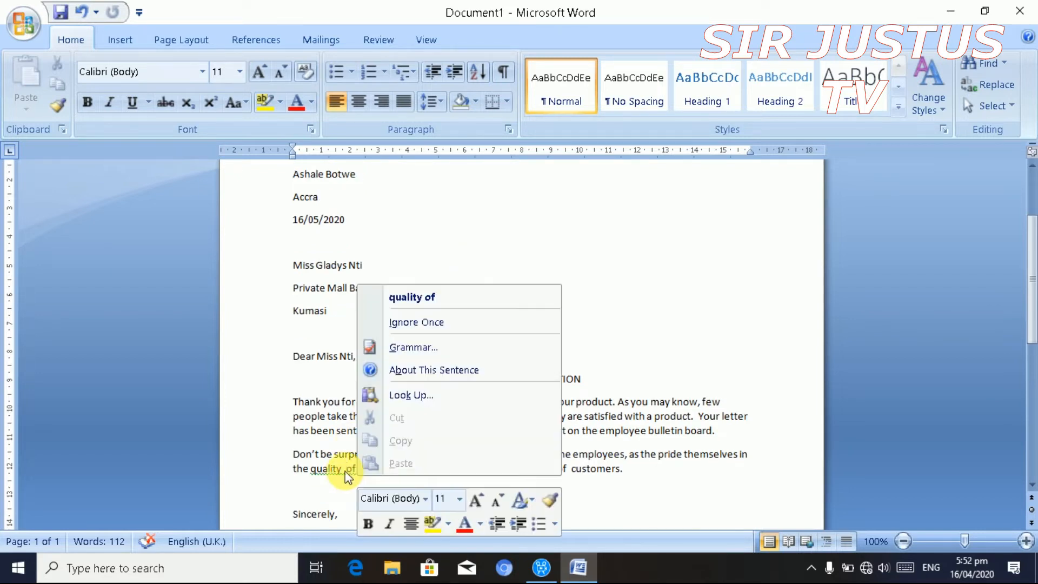
{"action": "left_click", "coordinate": [412, 297]}
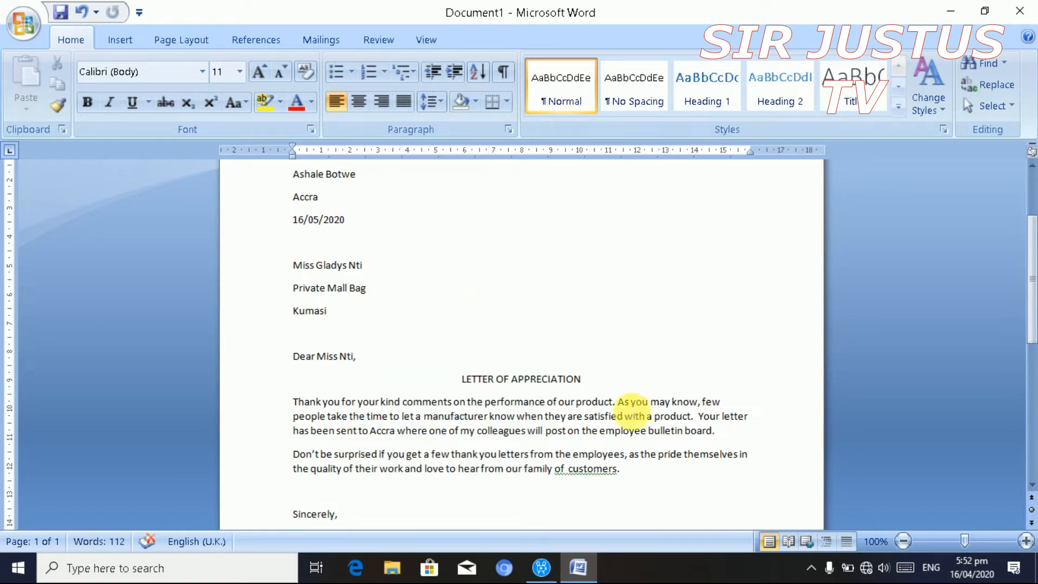
{"action": "left_click", "coordinate": [584, 468]}
{"action": "right_click", "coordinate": [588, 476]}
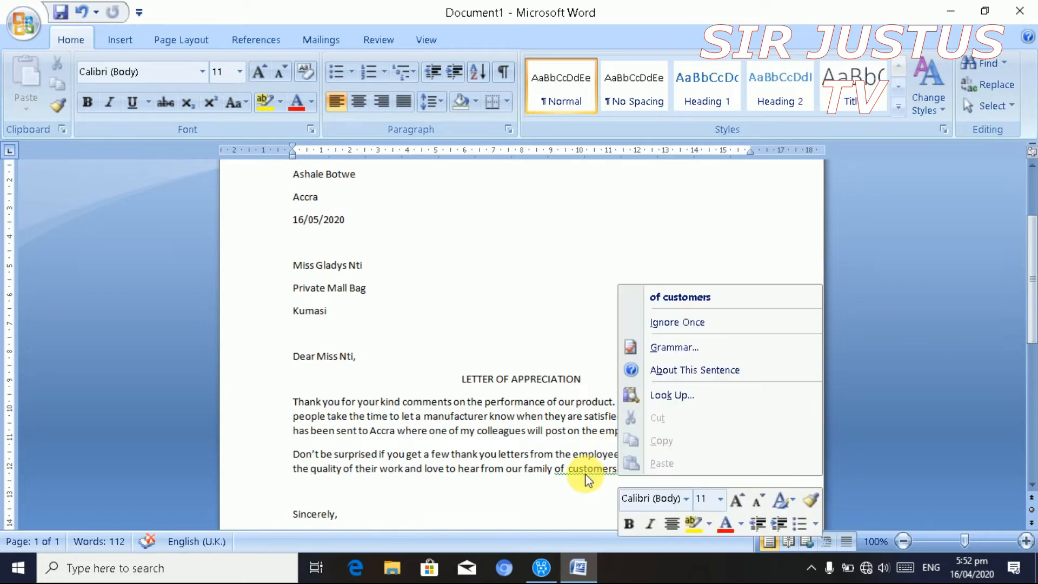
{"action": "left_click", "coordinate": [702, 295]}
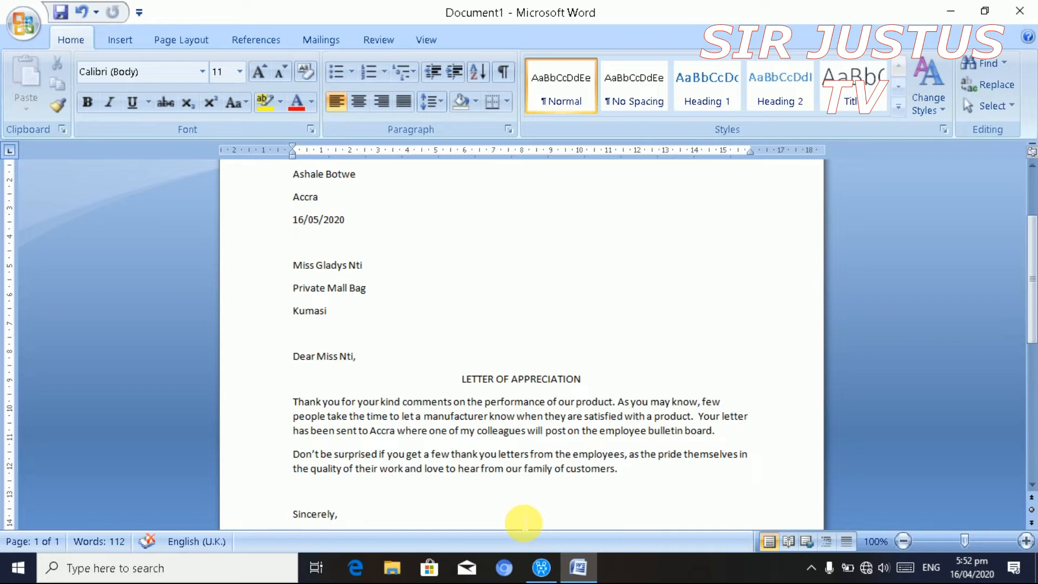
- Add the signer's name below 'Sincerely,' and ignore the spelling flag on the surname
{"action": "key", "text": "Down"}
{"action": "key", "text": "Down"}
{"action": "key", "text": "Return"}
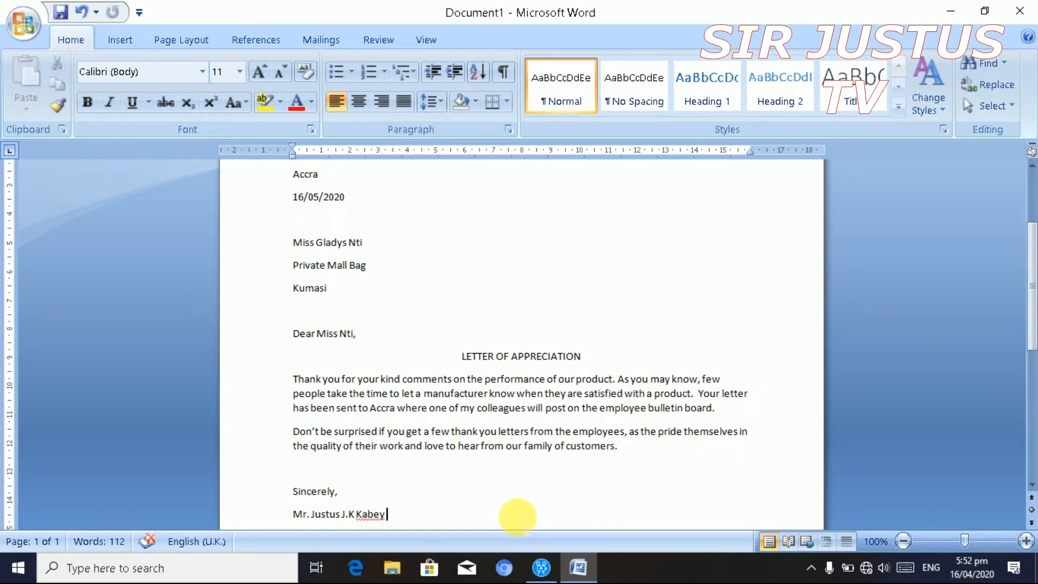
{"action": "left_click", "coordinate": [368, 515]}
{"action": "right_click", "coordinate": [374, 516]}
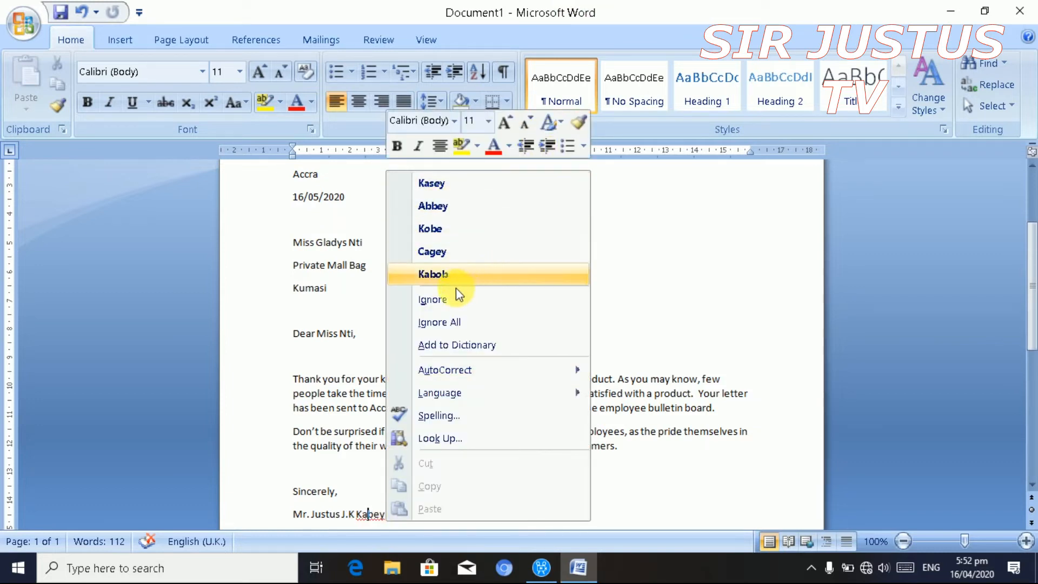
{"action": "left_click", "coordinate": [450, 300]}
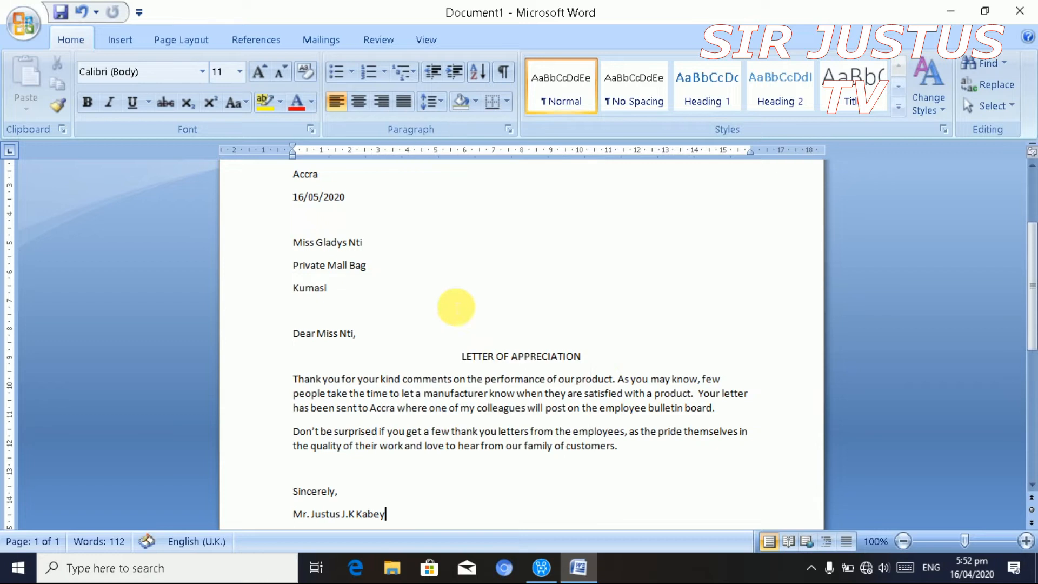
{"action": "key", "text": "Up"}
{"action": "key", "text": "Up"}
{"action": "key", "text": "Up"}
{"action": "key", "text": "Up"}
{"action": "key", "text": "Up"}
{"action": "key", "text": "Up"}
{"action": "key", "text": "Up"}
{"action": "key", "text": "Up"}
{"action": "key", "text": "Up"}
{"action": "key", "text": "Up"}
{"action": "key", "text": "Up"}
{"action": "key", "text": "Up"}
{"action": "key", "text": "Up"}
{"action": "key", "text": "Up"}
{"action": "key", "text": "Up"}
{"action": "key", "text": "Up"}
{"action": "key", "text": "Up"}
{"action": "key", "text": "Up"}
{"action": "key", "text": "Up"}
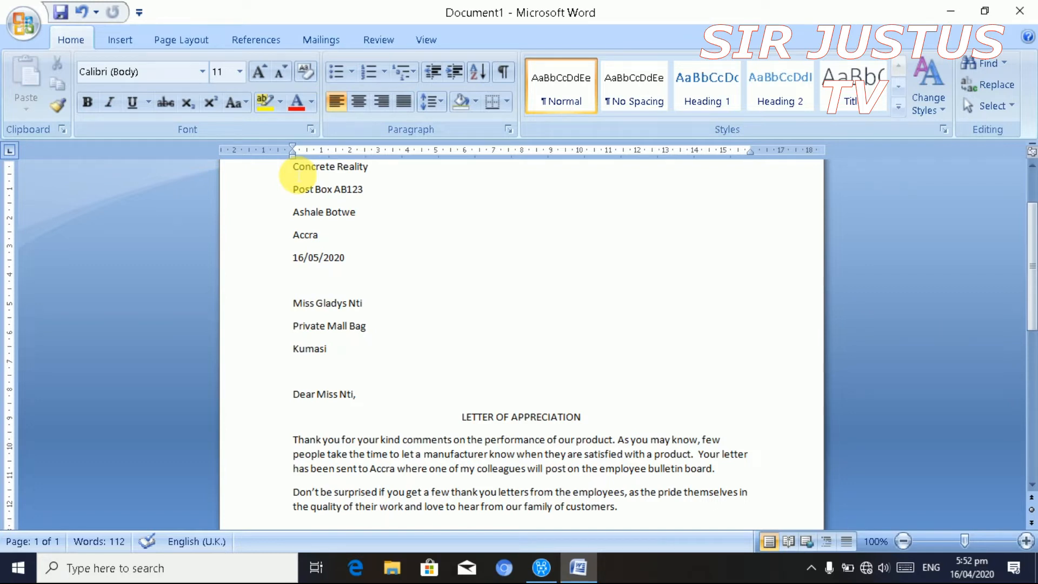
- Select the whole letter and change its font size from 11 to 12 point
{"action": "left_click", "coordinate": [293, 168]}
{"action": "left_click_drag", "start_coordinate": [293, 173], "coordinate": [487, 539]}
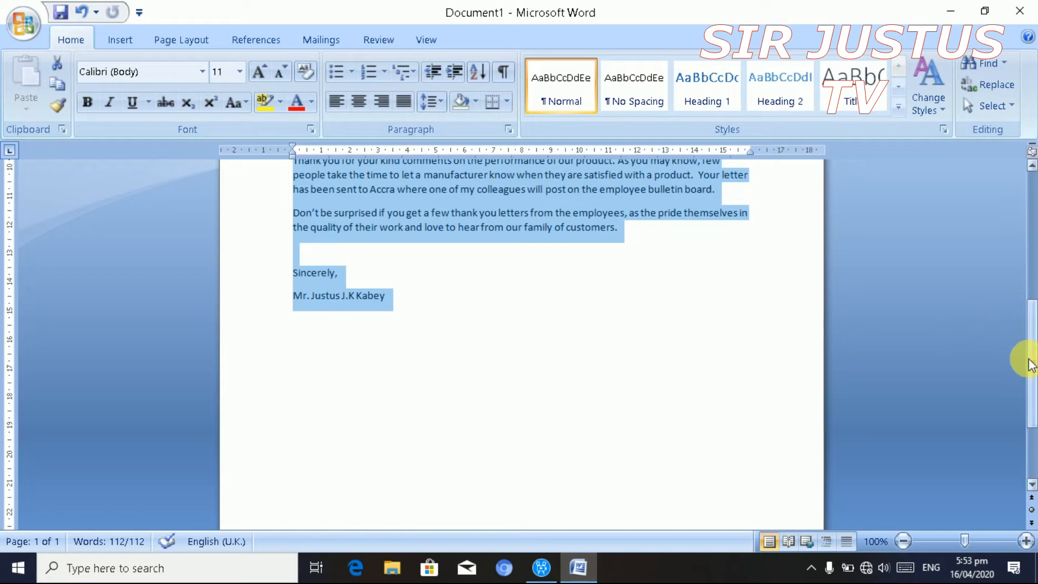
{"action": "left_click_drag", "start_coordinate": [1030, 351], "coordinate": [1013, 231]}
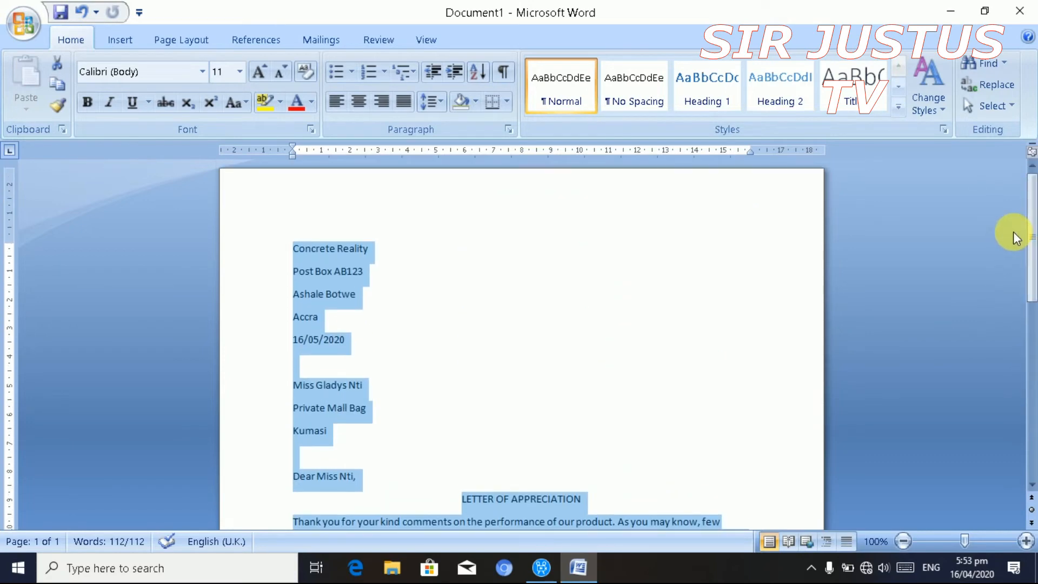
{"action": "left_click", "coordinate": [240, 71]}
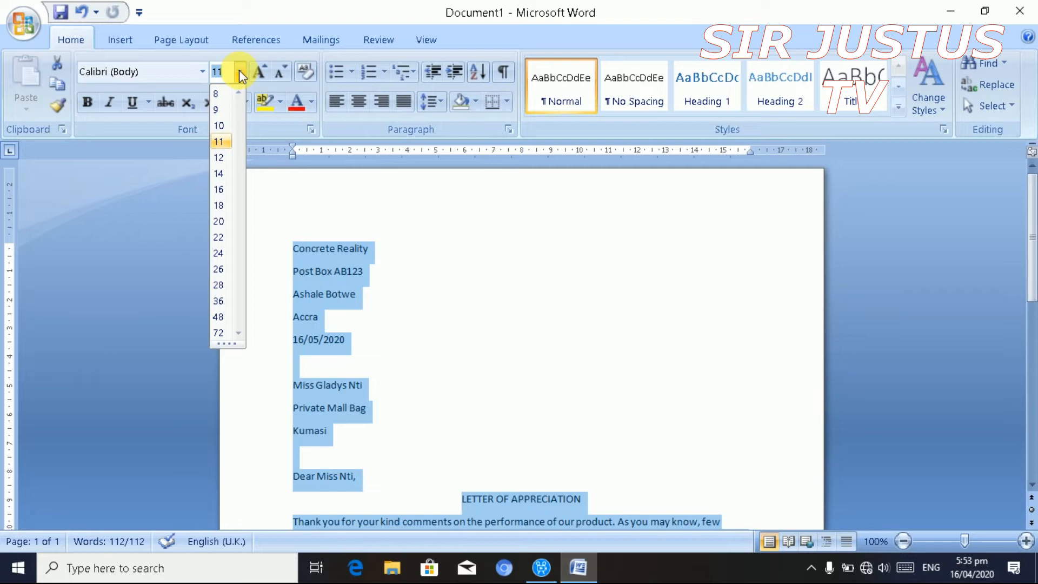
{"action": "left_click", "coordinate": [218, 157]}
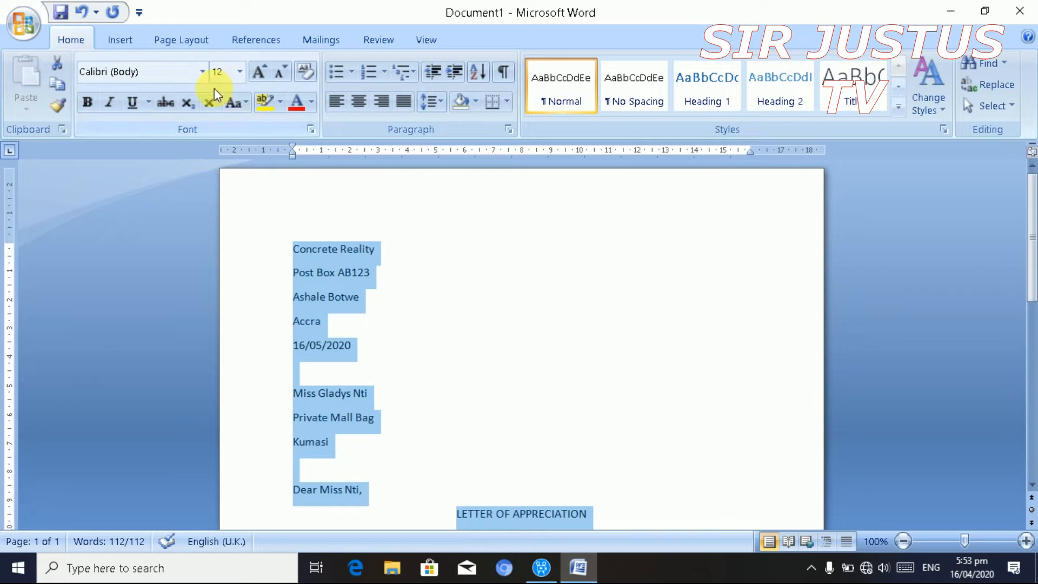
{"action": "left_click", "coordinate": [203, 72]}
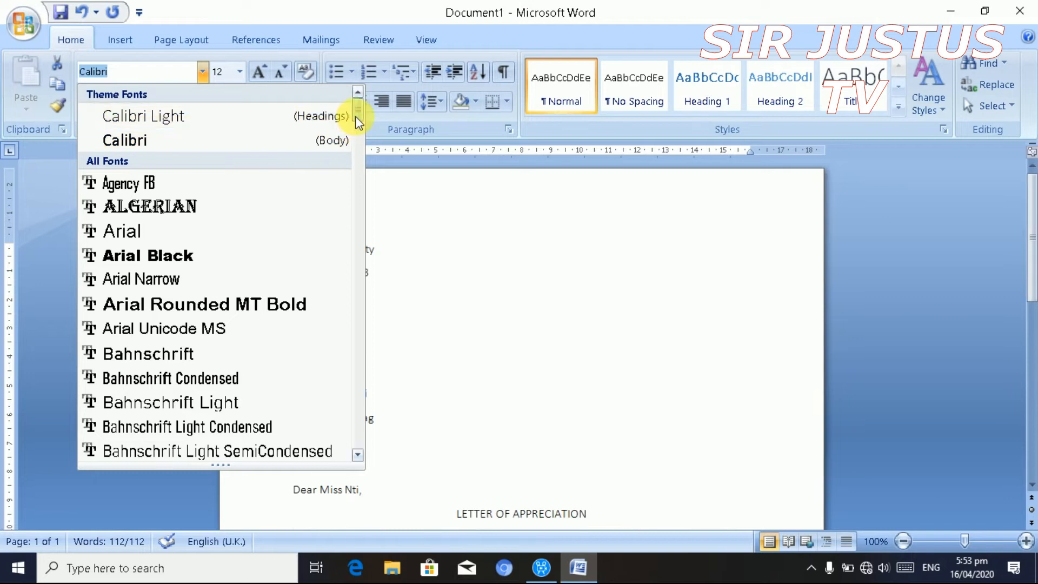
- Change the selected letter's font from Calibri to Times New Roman
{"action": "left_click", "coordinate": [144, 74]}
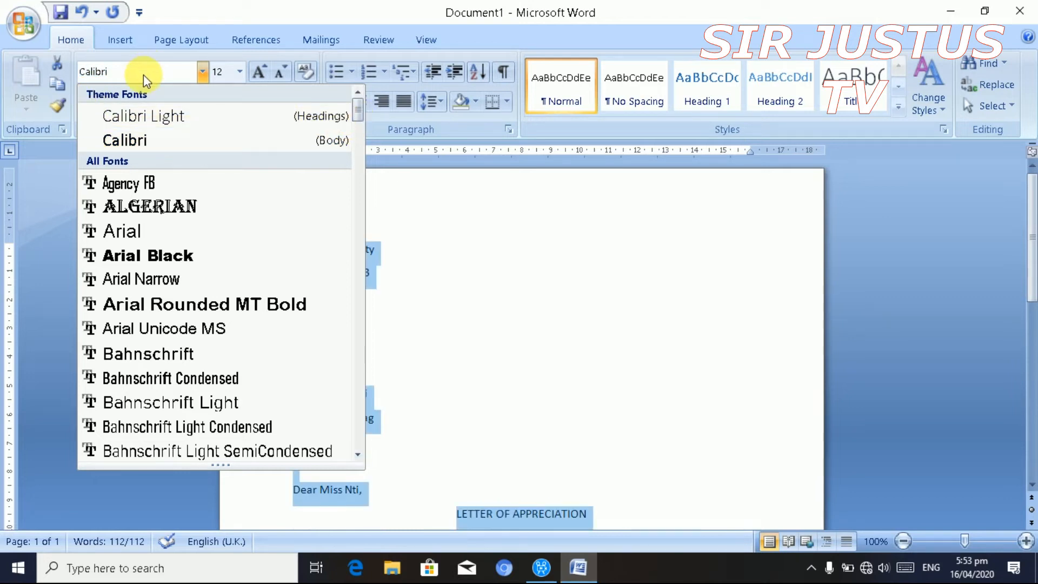
{"action": "key", "text": "BackSpace"}
{"action": "key", "text": "BackSpace"}
{"action": "key", "text": "BackSpace"}
{"action": "key", "text": "BackSpace"}
{"action": "key", "text": "BackSpace"}
{"action": "key", "text": "BackSpace"}
{"action": "key", "text": "BackSpace"}
{"action": "type", "text": "T"}
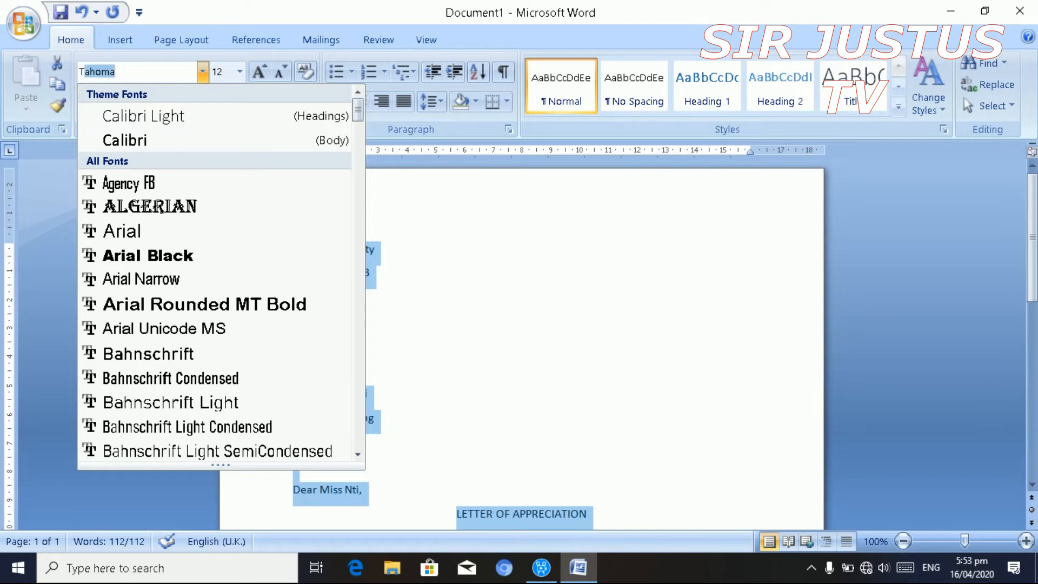
{"action": "type", "text": "imes New R"}
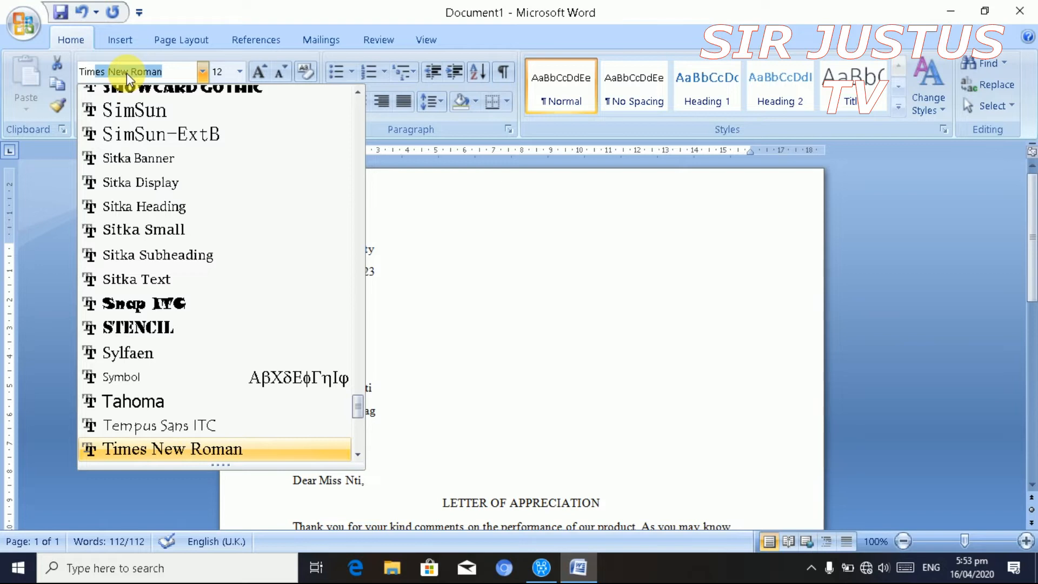
{"action": "key", "text": "Return"}
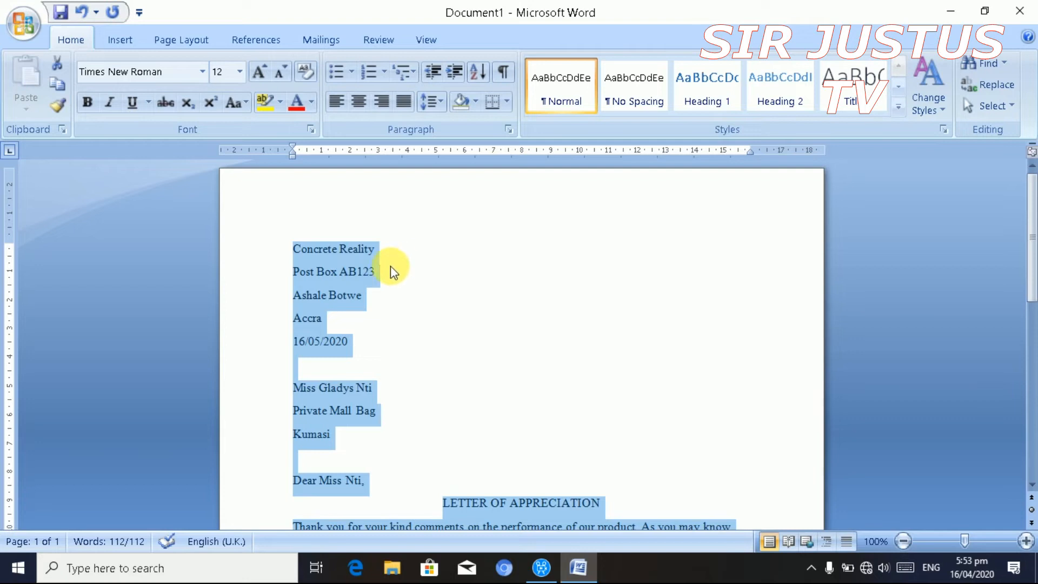
{"action": "left_click", "coordinate": [452, 316]}
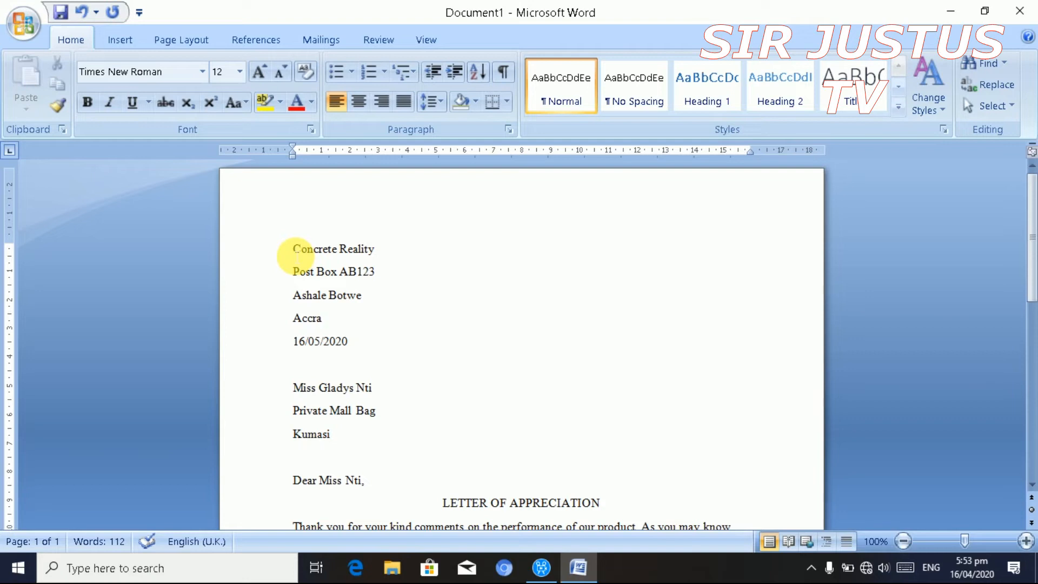
- Tab the sender's address and date lines over to the right side of the page
{"action": "left_click_drag", "start_coordinate": [294, 251], "coordinate": [356, 353]}
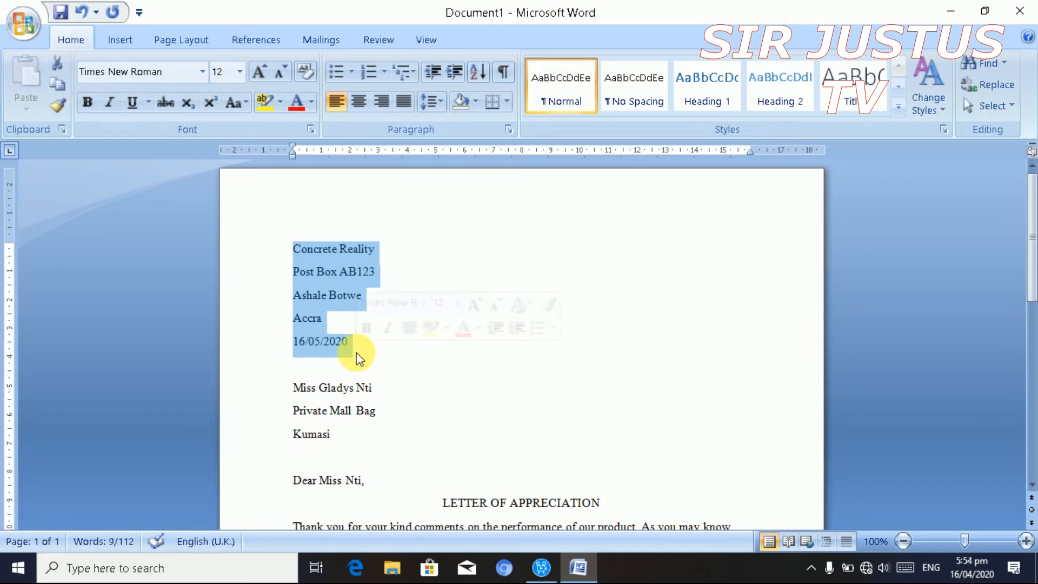
{"action": "key", "text": "Tab"}
{"action": "key", "text": "Tab"}
{"action": "key", "text": "Tab"}
{"action": "key", "text": "Tab"}
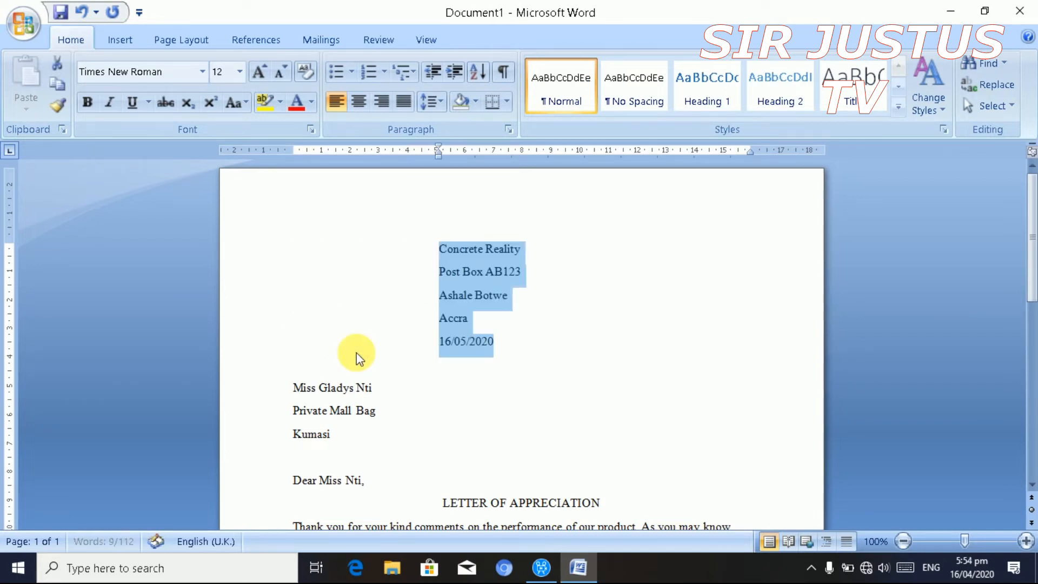
{"action": "key", "text": "Tab"}
{"action": "key", "text": "Tab"}
{"action": "key", "text": "Tab"}
{"action": "key", "text": "Tab"}
{"action": "key", "text": "Tab"}
{"action": "key", "text": "Tab"}
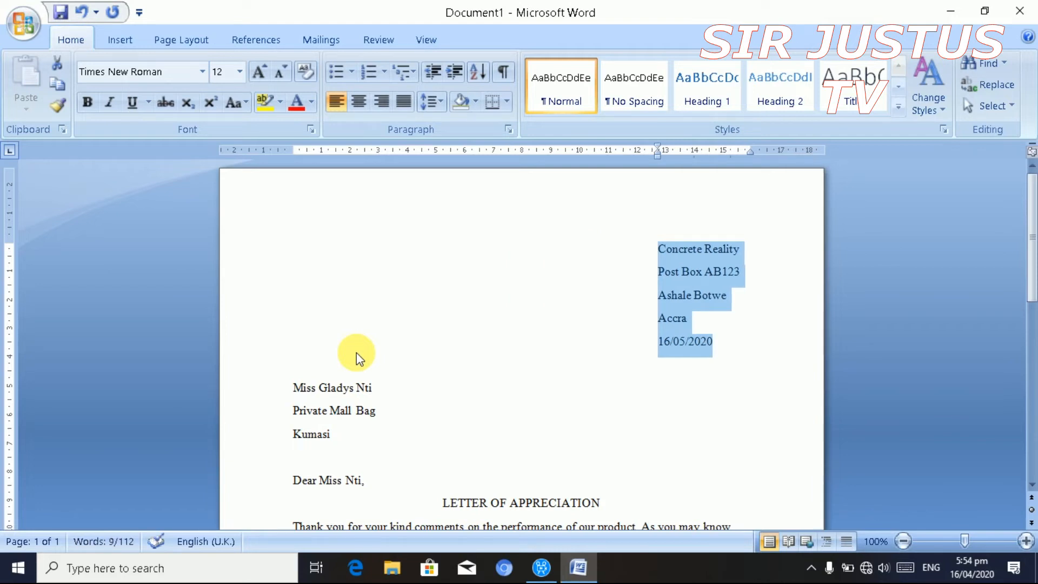
{"action": "left_click", "coordinate": [426, 324]}
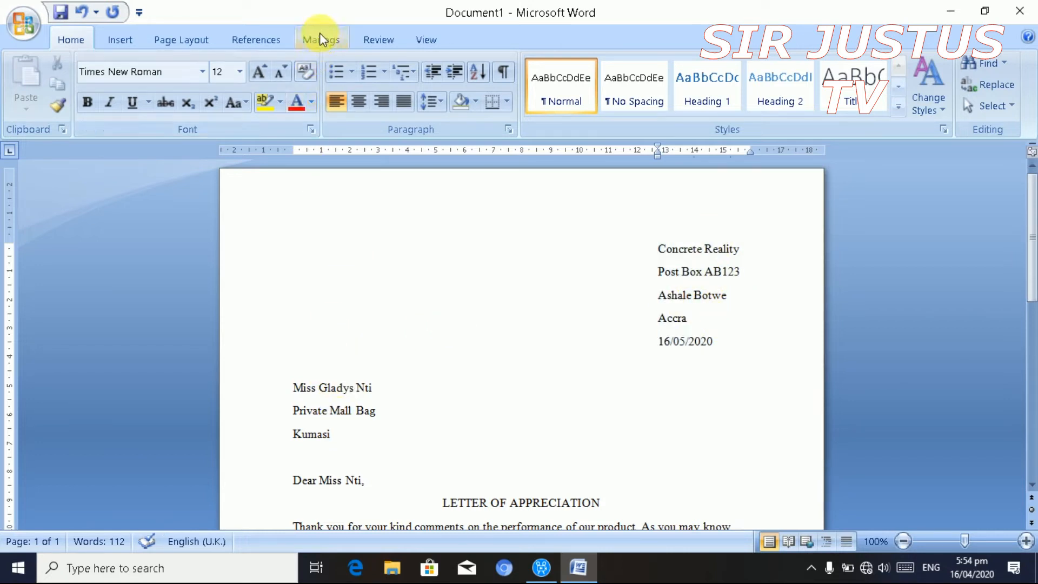
- Select both address blocks and set their line spacing to 1.0 after trying 1.15
{"action": "left_click", "coordinate": [659, 248]}
{"action": "left_click_drag", "start_coordinate": [664, 257], "coordinate": [675, 433]}
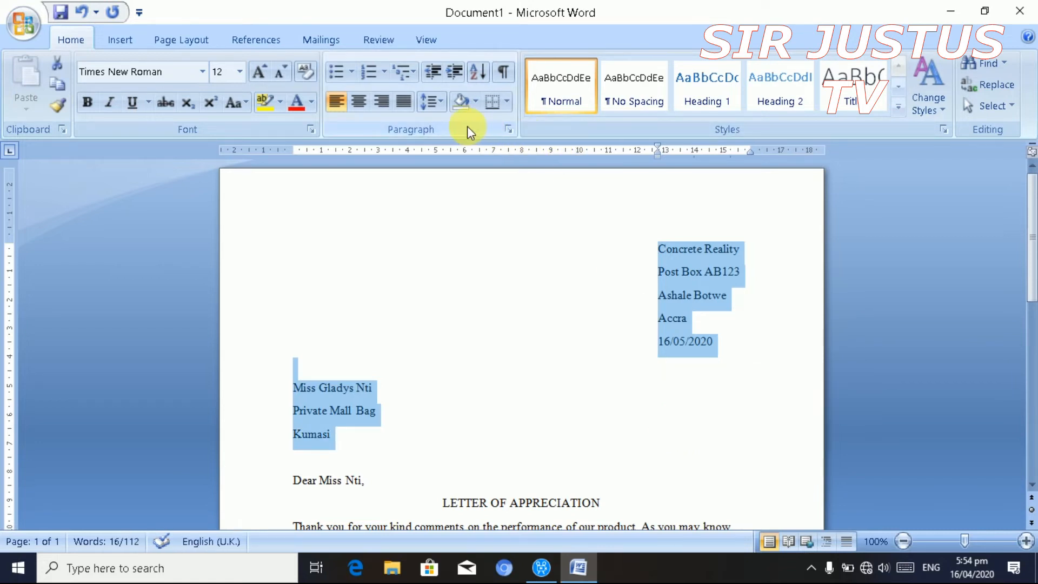
{"action": "left_click", "coordinate": [440, 106]}
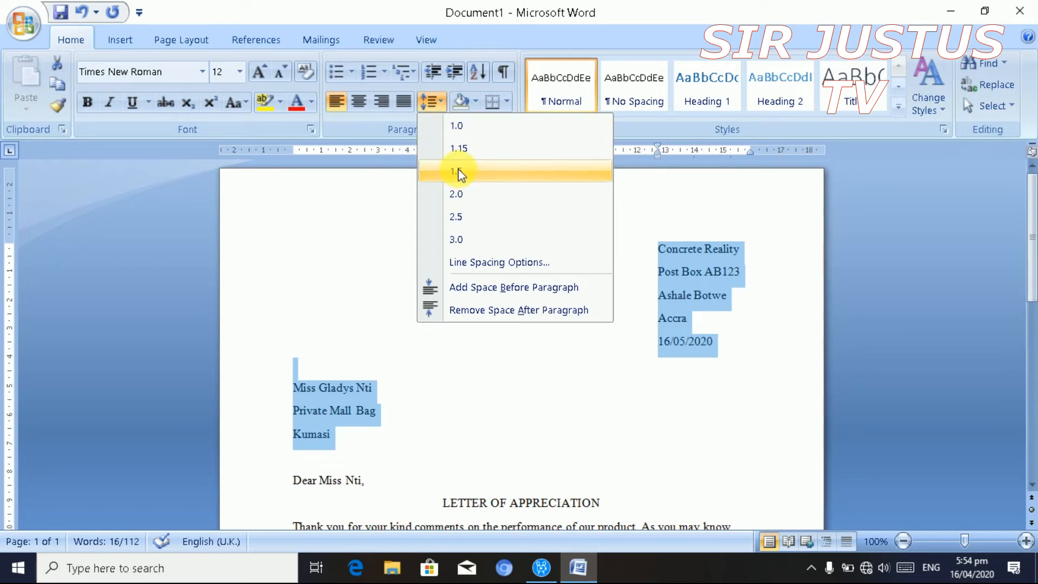
{"action": "left_click", "coordinate": [462, 152]}
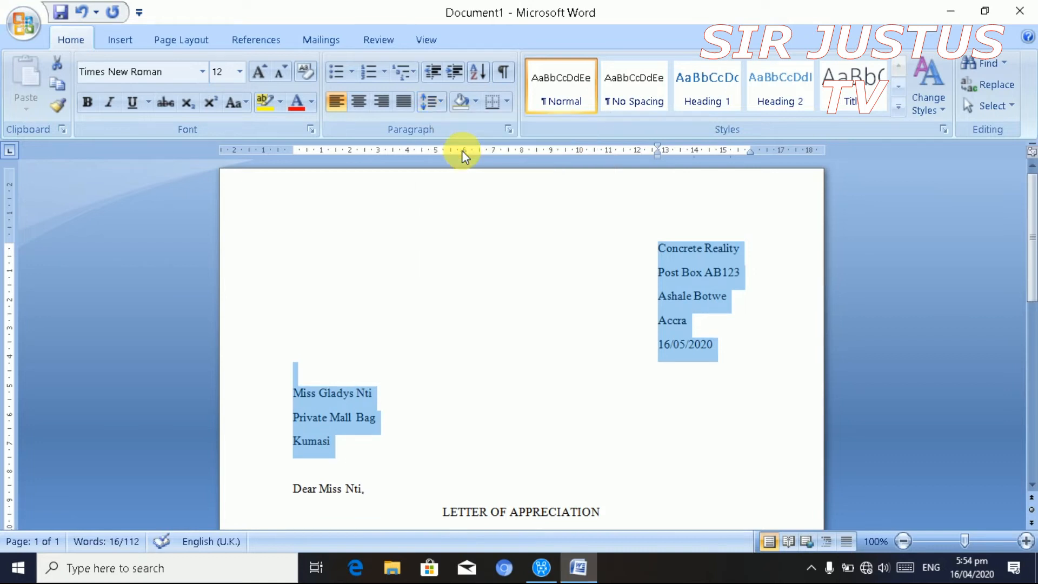
{"action": "left_click", "coordinate": [441, 103]}
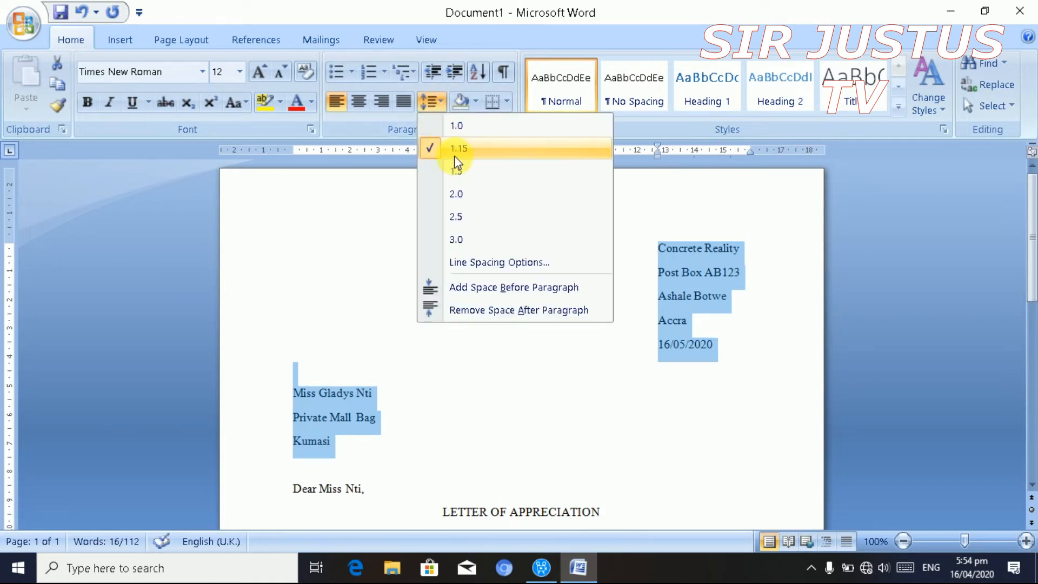
{"action": "left_click", "coordinate": [456, 125]}
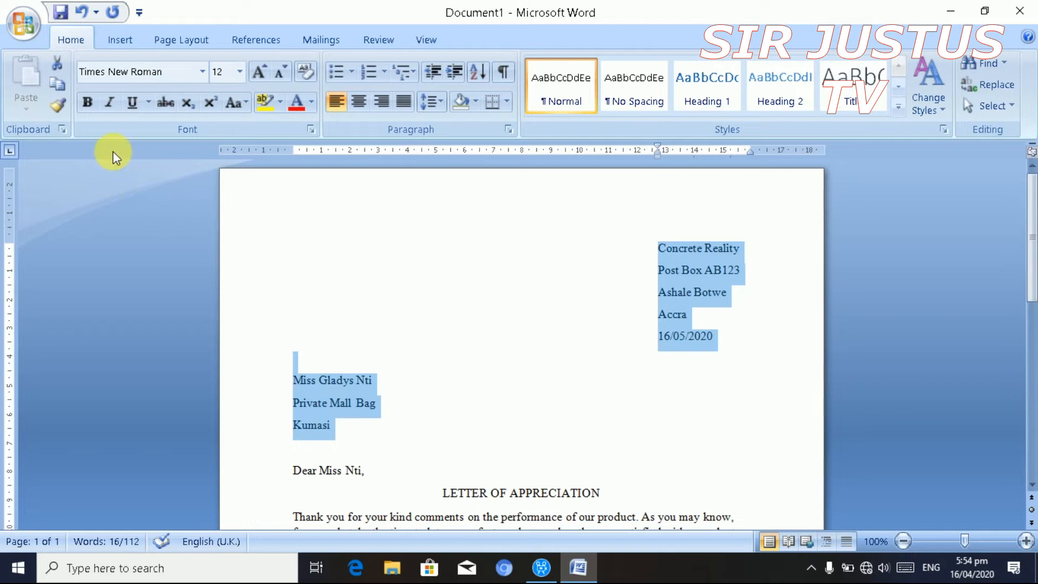
- Bold both address blocks, then select the LETTER OF APPRECIATION heading
{"action": "left_click", "coordinate": [87, 104]}
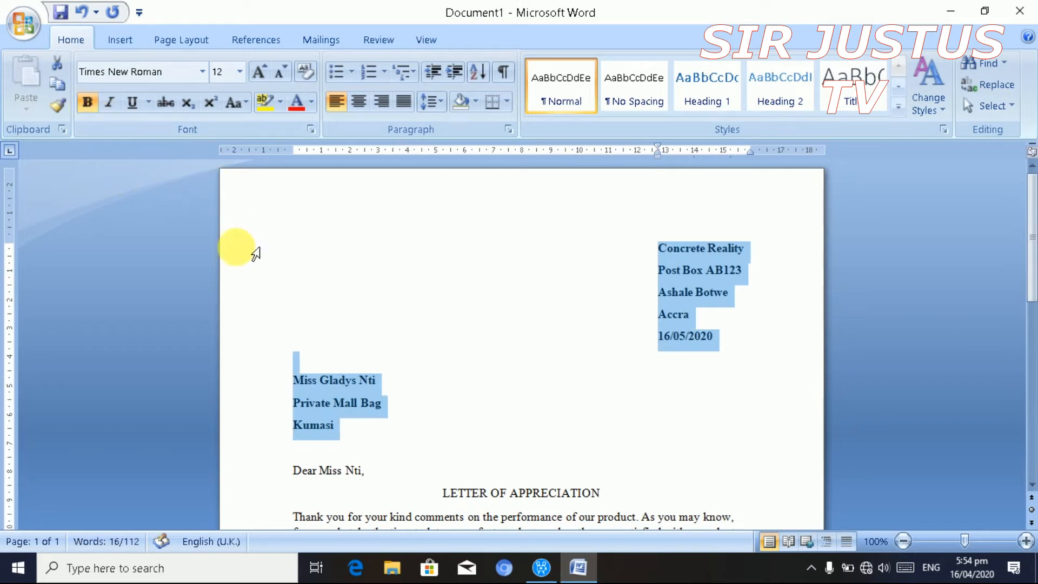
{"action": "left_click", "coordinate": [482, 310]}
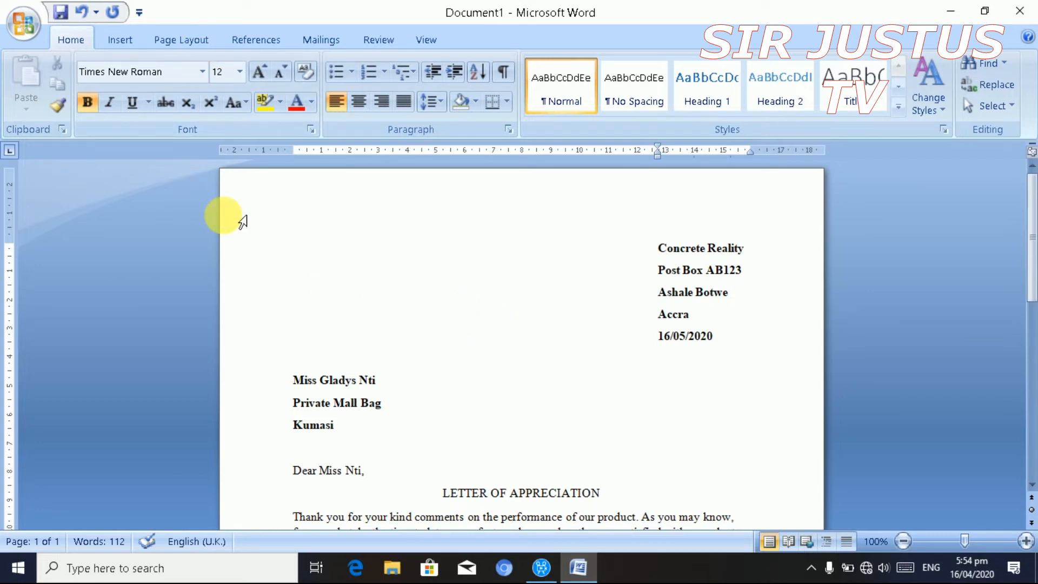
{"action": "key", "text": "ctrl+z"}
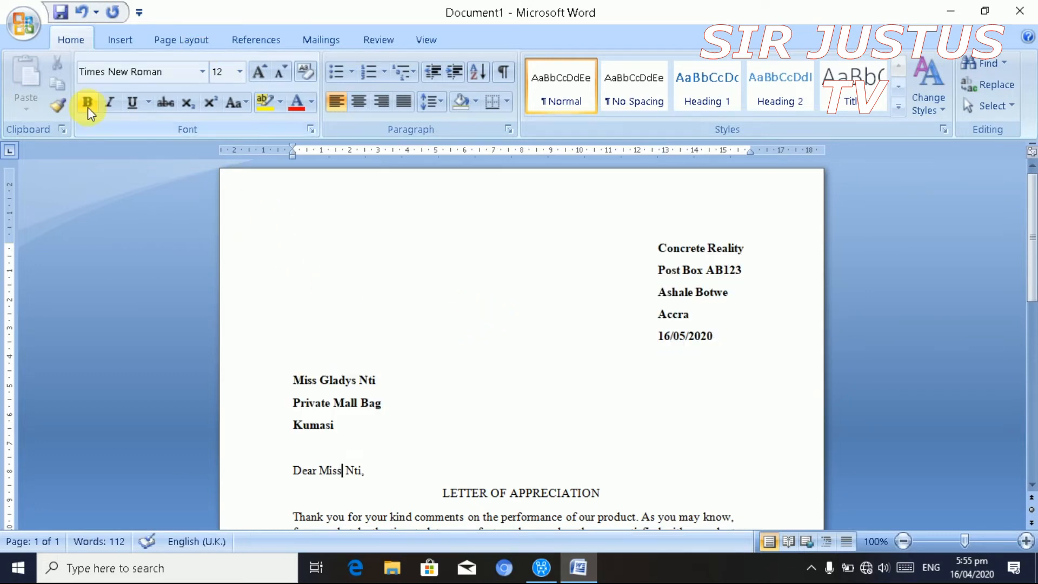
{"action": "key", "text": "Down"}
{"action": "key", "text": "Down"}
{"action": "key", "text": "Down"}
{"action": "key", "text": "Down"}
{"action": "key", "text": "Down"}
{"action": "key", "text": "Down"}
{"action": "key", "text": "Down"}
{"action": "key", "text": "Down"}
{"action": "key", "text": "Down"}
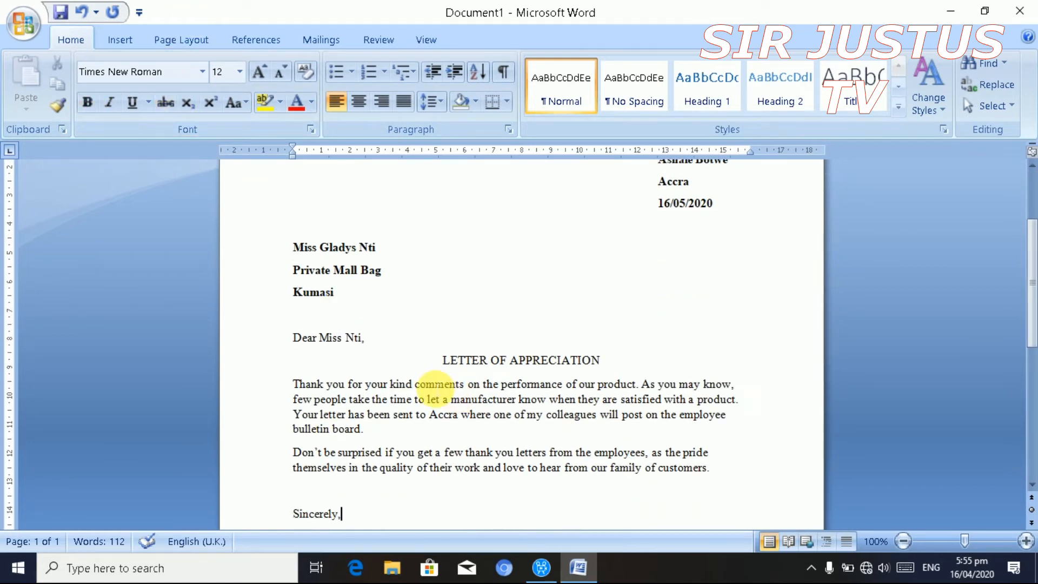
{"action": "left_click", "coordinate": [440, 360]}
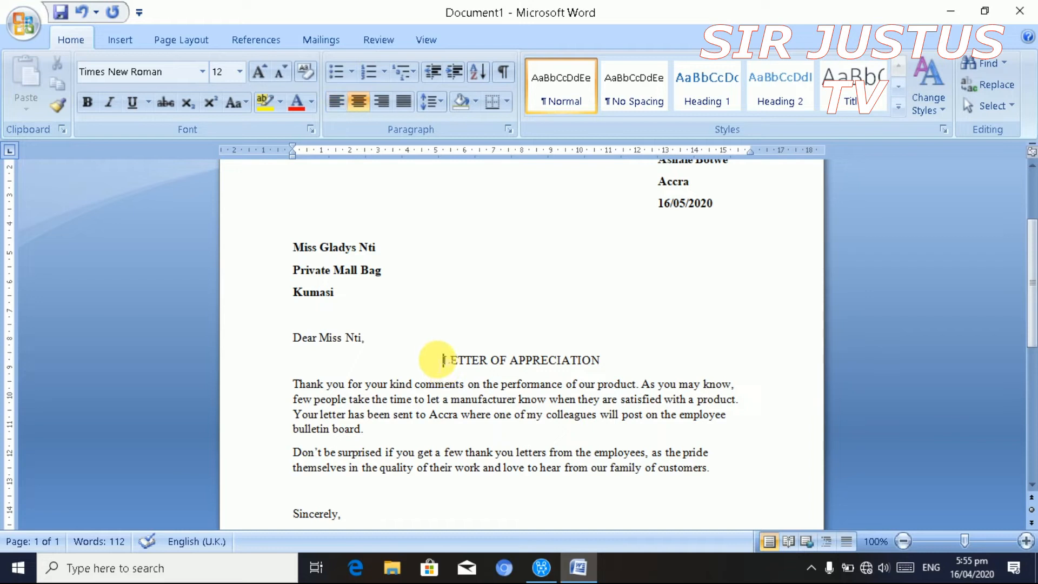
{"action": "left_click_drag", "start_coordinate": [440, 360], "coordinate": [582, 368]}
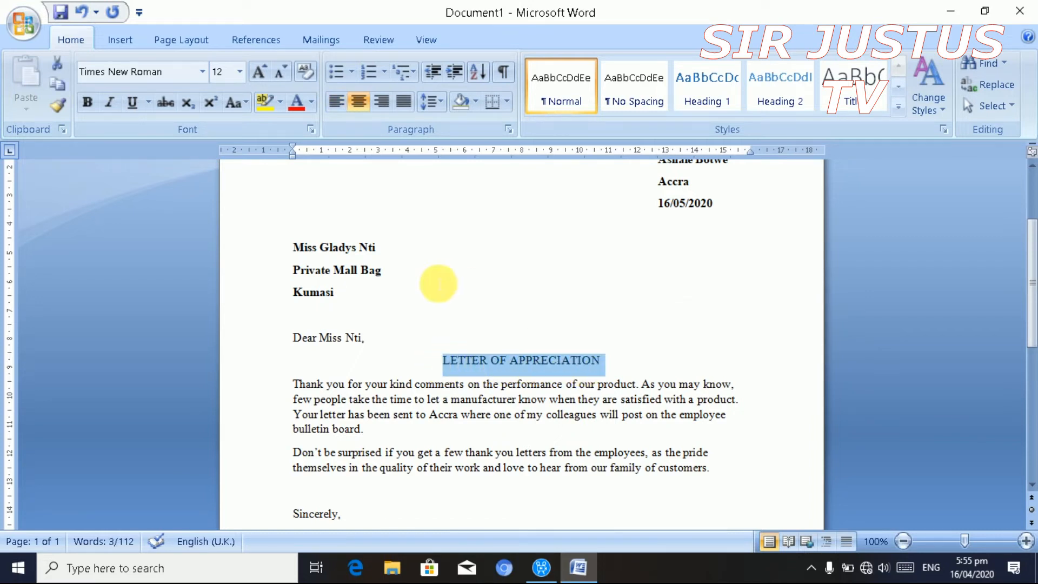
- Make the LETTER OF APPRECIATION heading bold and underlined
{"action": "left_click", "coordinate": [89, 102]}
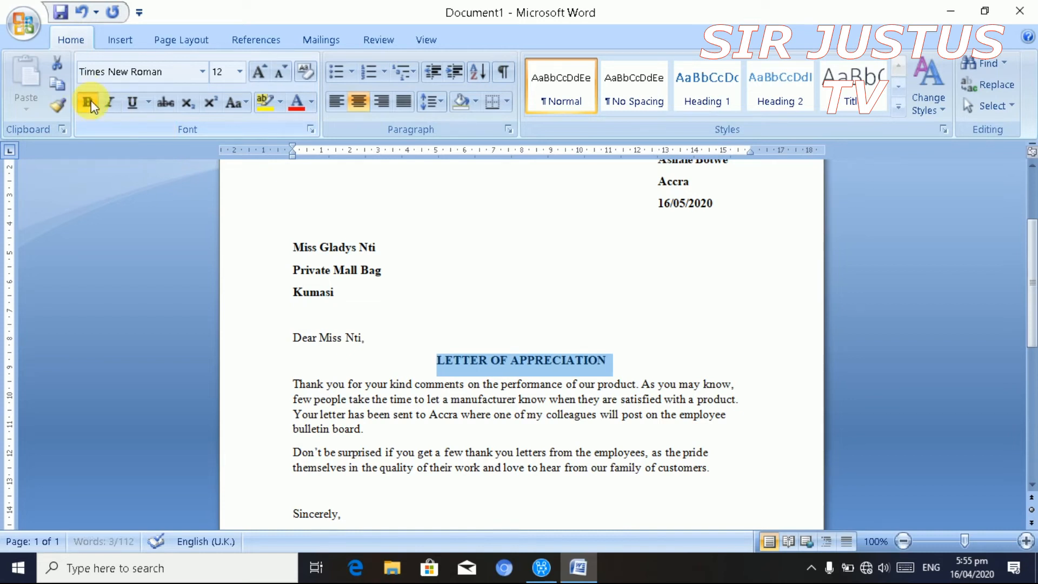
{"action": "left_click", "coordinate": [135, 104]}
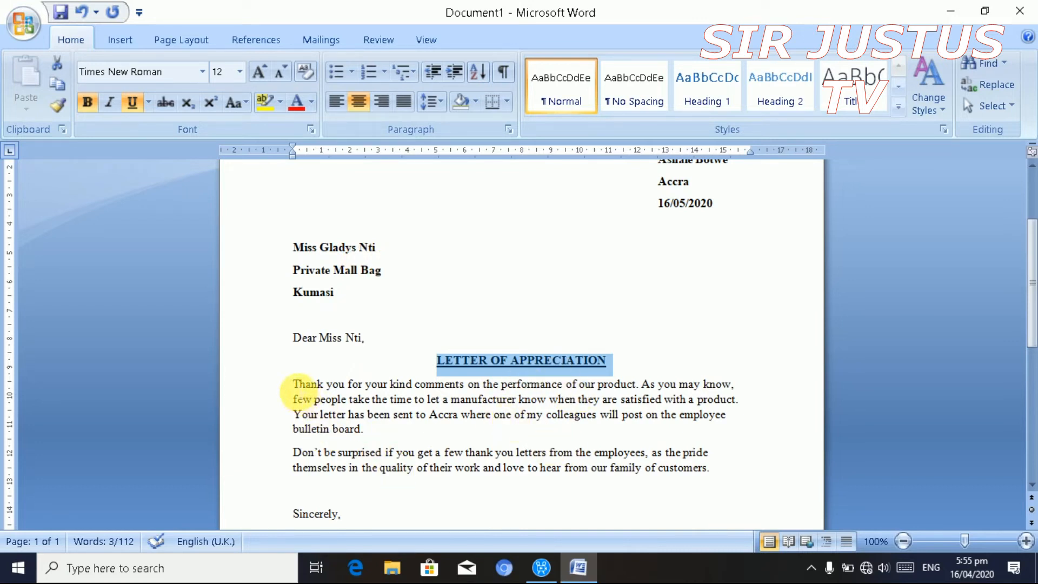
{"action": "left_click", "coordinate": [295, 385]}
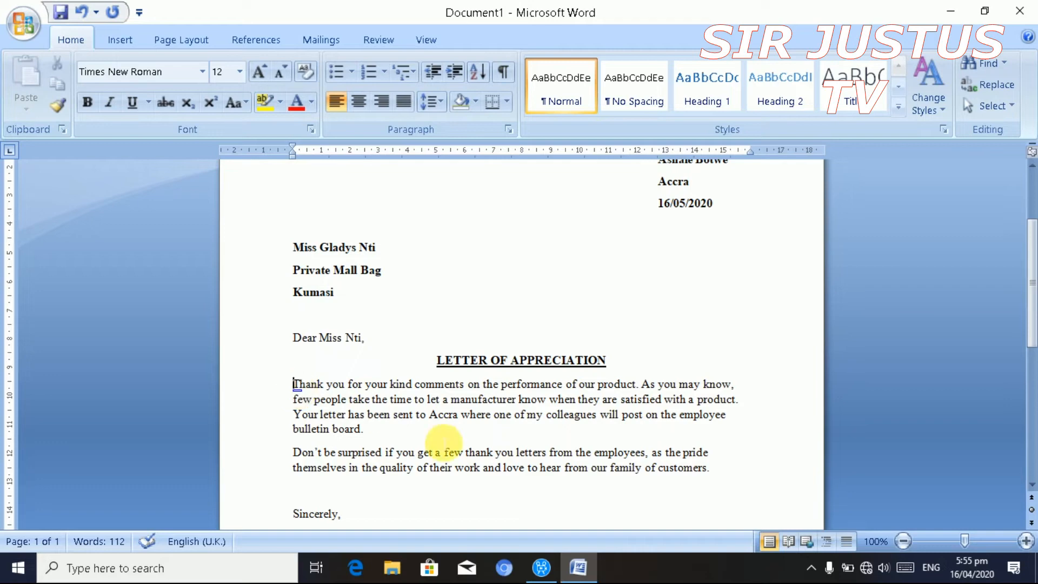
{"action": "mouse_move", "coordinate": [1030, 305]}
{"action": "left_mouse_down"}
{"action": "mouse_move", "coordinate": [1031, 378]}
{"action": "mouse_move", "coordinate": [1033, 248]}
{"action": "left_mouse_up"}
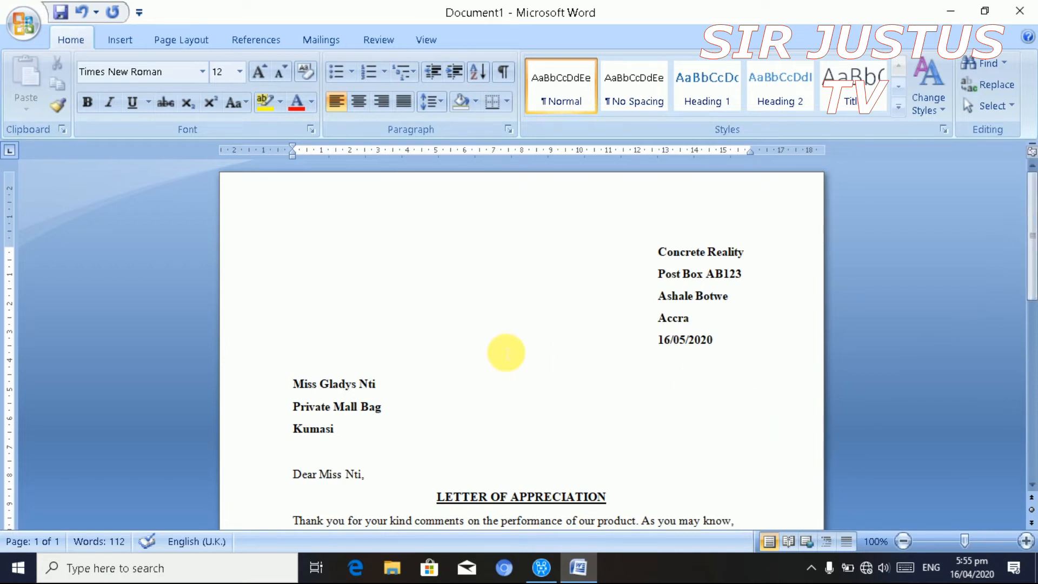
- Drag the top margin up on the vertical ruler so the letter starts higher
{"action": "left_click", "coordinate": [450, 274]}
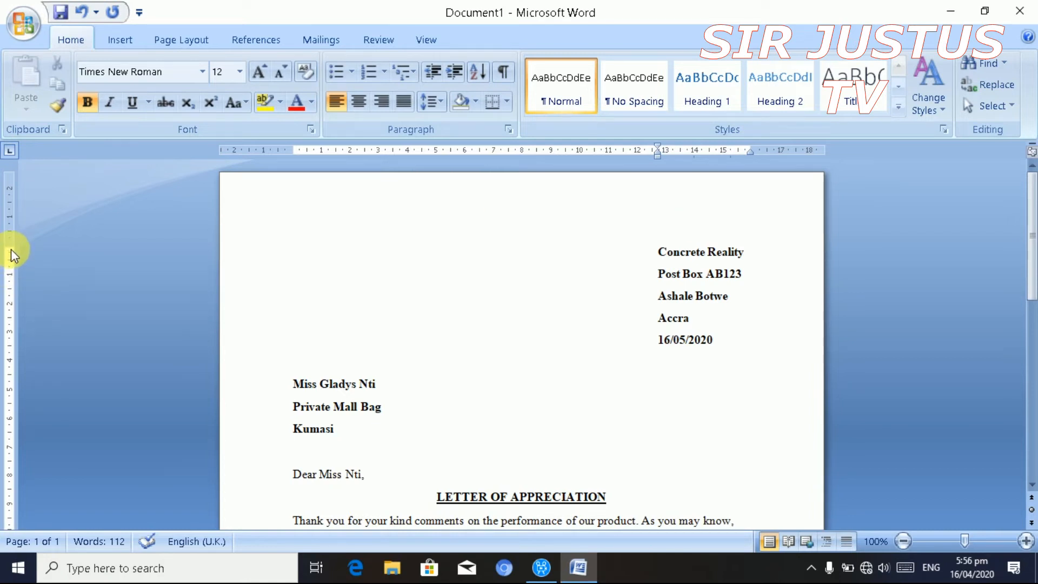
{"action": "left_click_drag", "start_coordinate": [10, 252], "coordinate": [10, 254]}
{"action": "left_click_drag", "start_coordinate": [11, 254], "coordinate": [10, 195]}
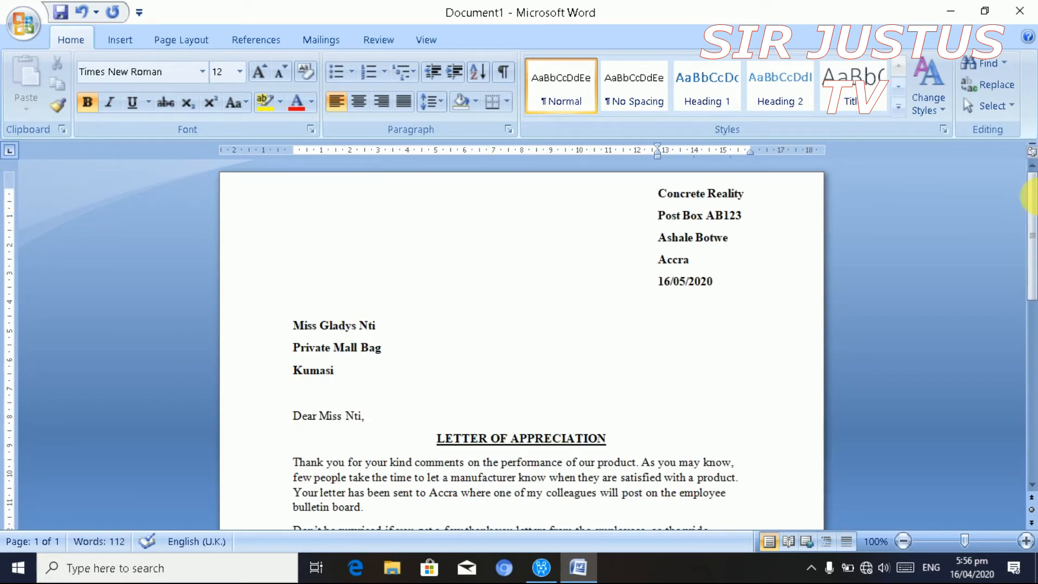
{"action": "left_click_drag", "start_coordinate": [1033, 219], "coordinate": [1032, 278]}
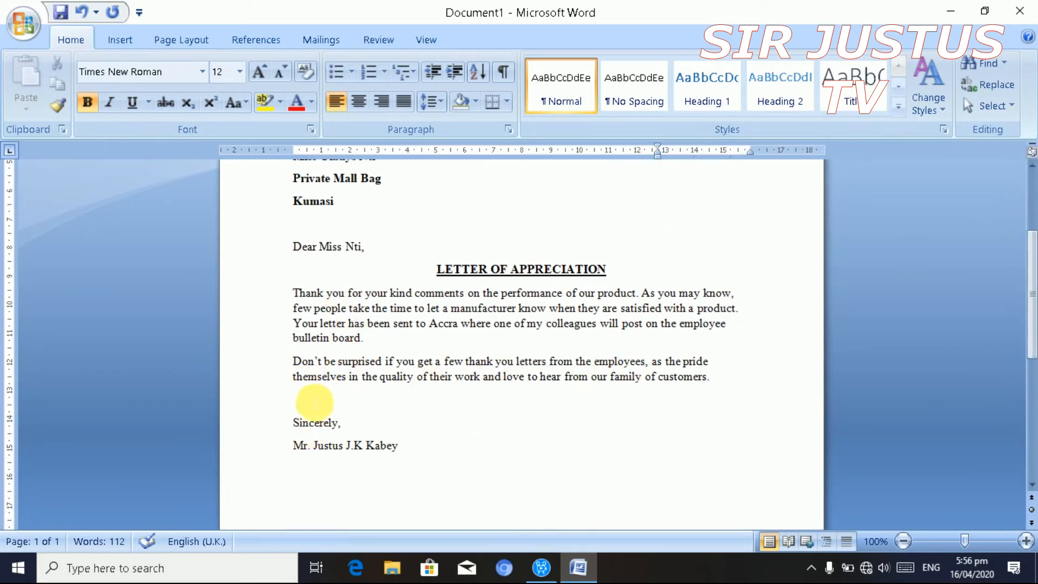
- Indent 'Sincerely,' and the signature name to the right, then select both body paragraphs
{"action": "left_click_drag", "start_coordinate": [293, 423], "coordinate": [403, 459]}
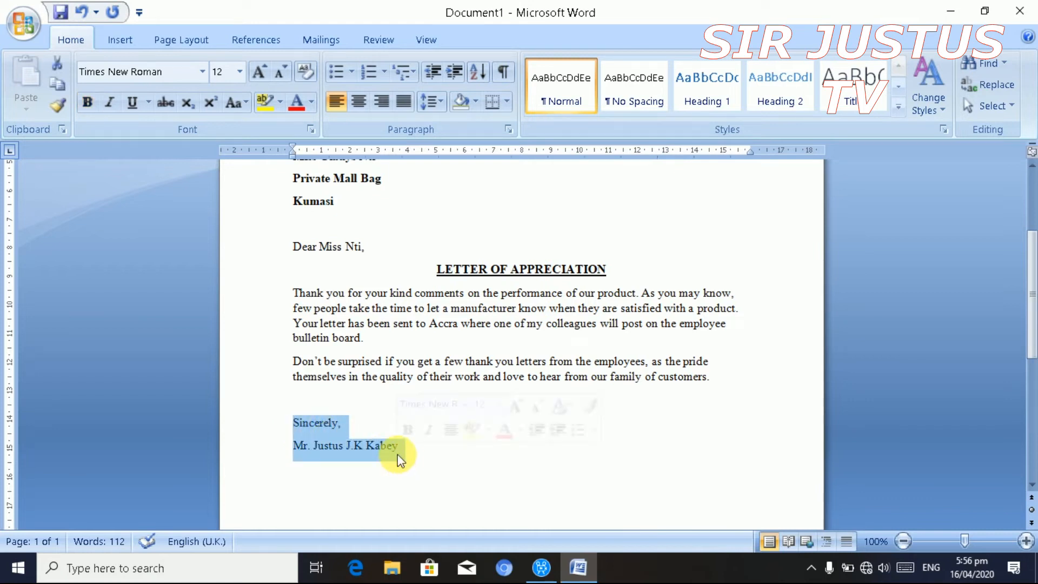
{"action": "key", "text": "ctrl+m"}
{"action": "key", "text": "ctrl+m"}
{"action": "key", "text": "ctrl+m"}
{"action": "key", "text": "ctrl+m"}
{"action": "key", "text": "ctrl+m"}
{"action": "key", "text": "ctrl+m"}
{"action": "key", "text": "ctrl+m"}
{"action": "key", "text": "ctrl+m"}
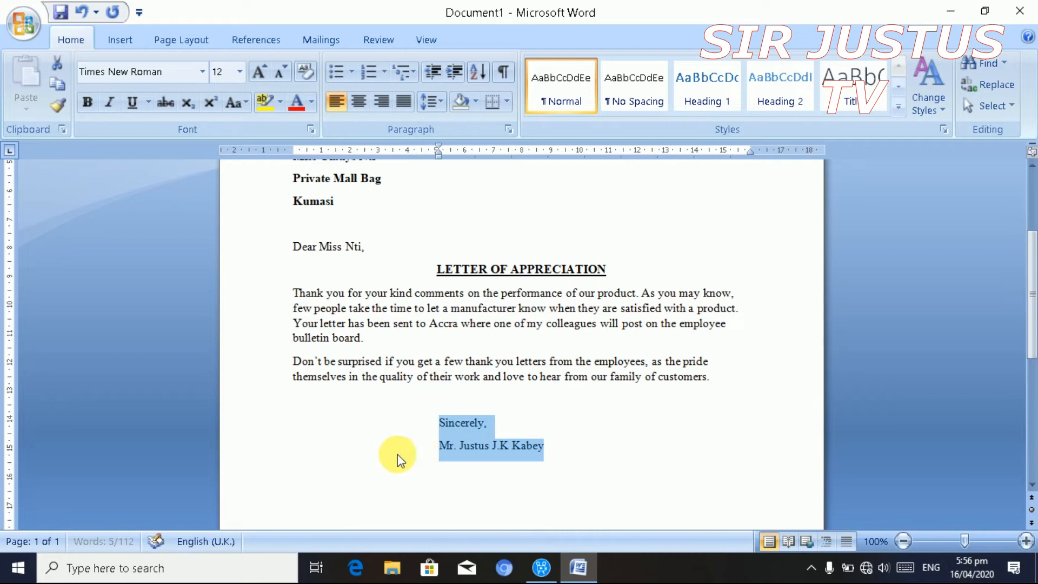
{"action": "key", "text": "ctrl+m"}
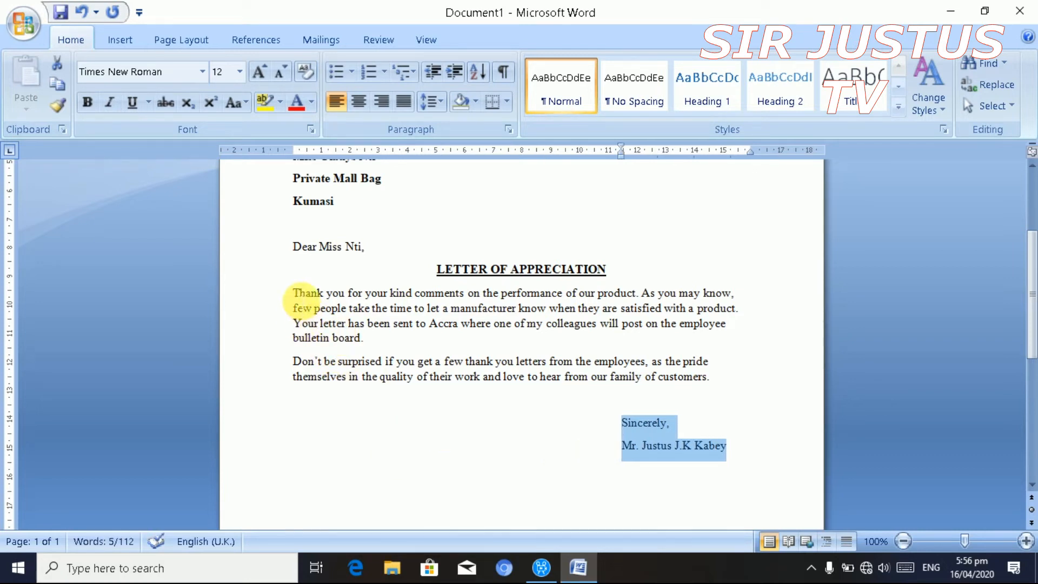
{"action": "left_click_drag", "start_coordinate": [293, 296], "coordinate": [749, 383]}
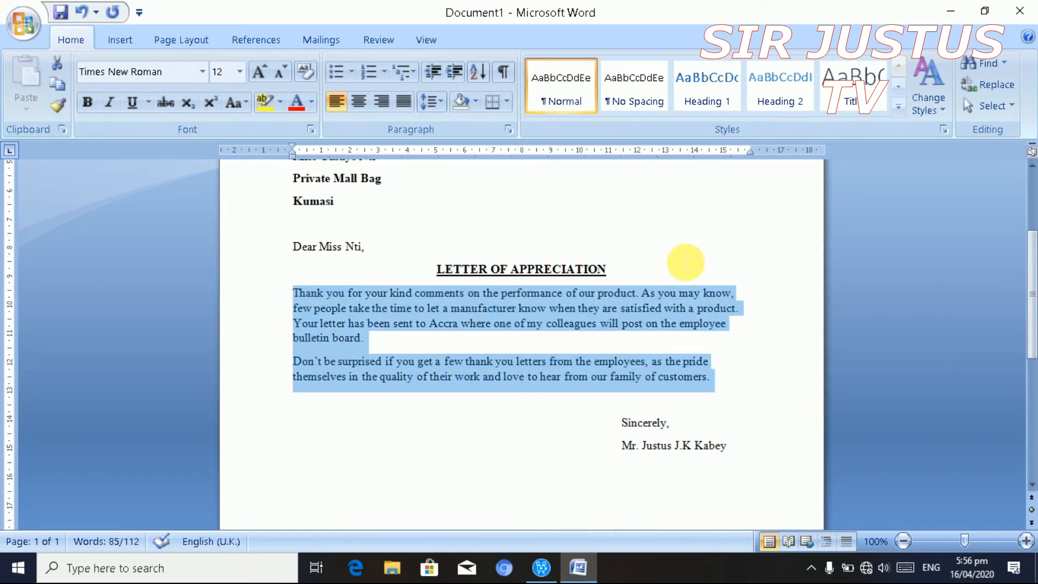
- Apply 1.5 line spacing to the two selected body paragraphs
{"action": "left_click", "coordinate": [442, 103]}
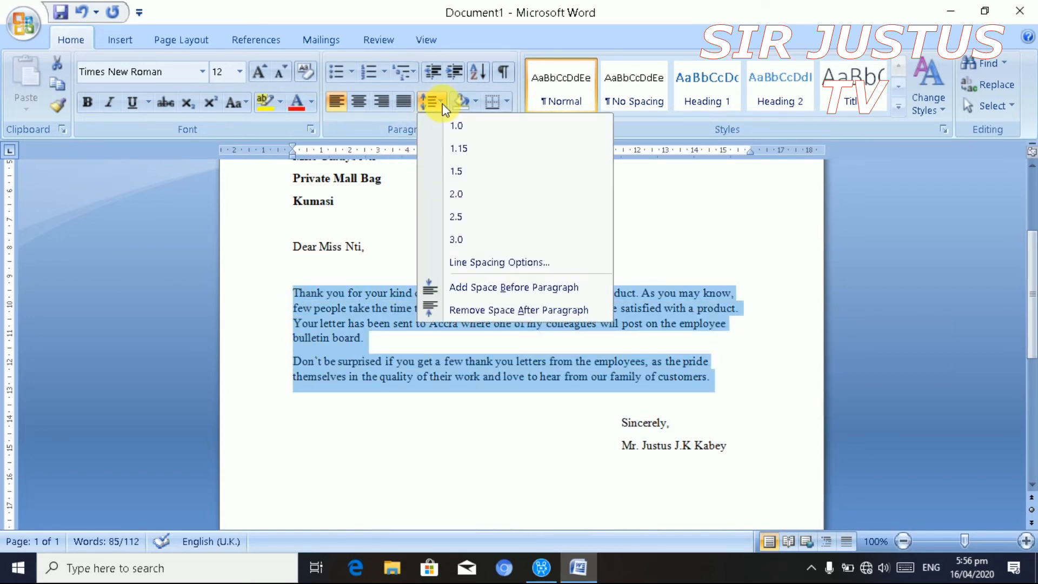
{"action": "left_click", "coordinate": [457, 172]}
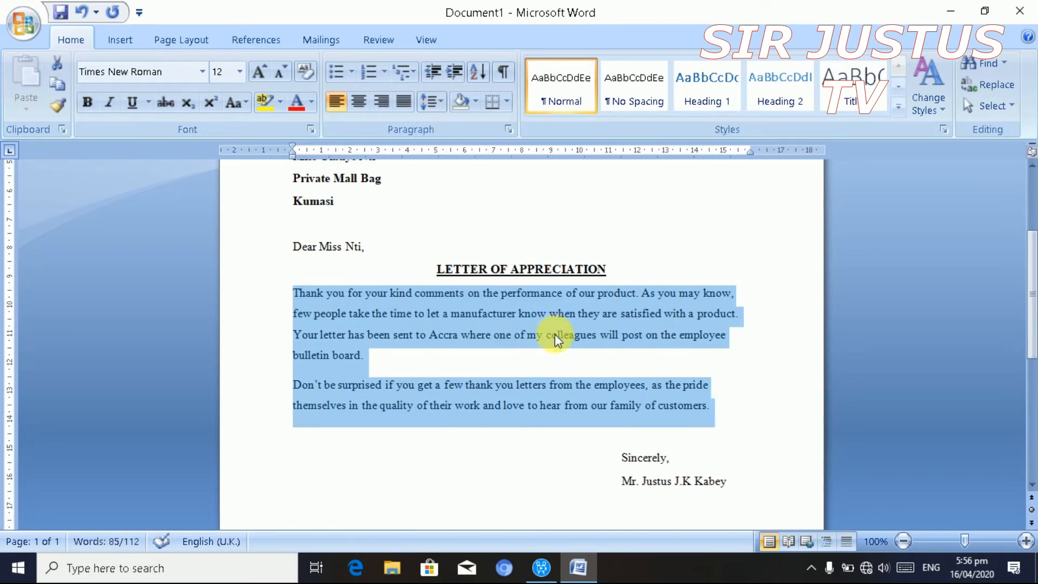
{"action": "left_click", "coordinate": [605, 242]}
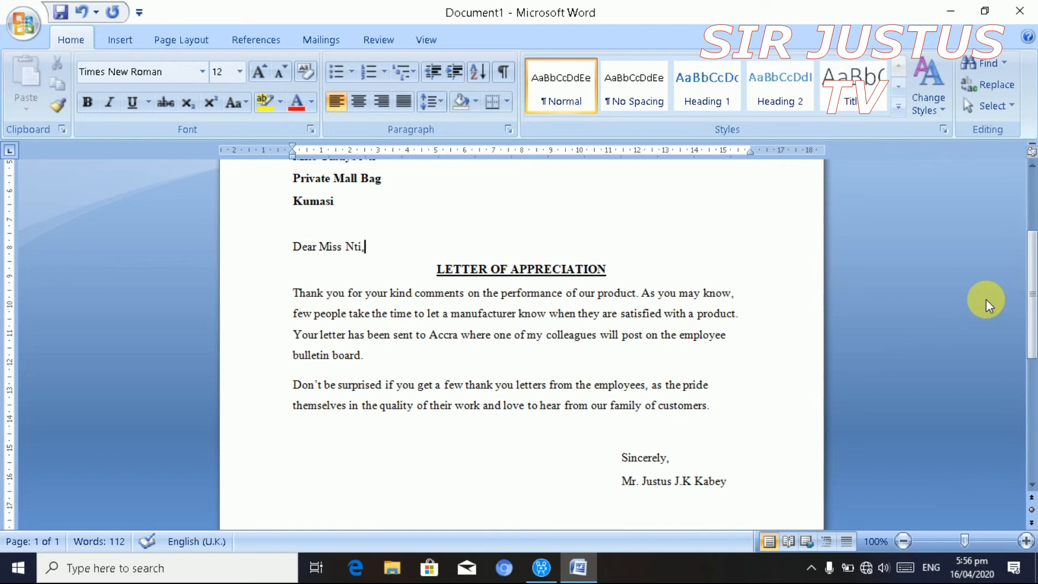
{"action": "mouse_move", "coordinate": [1029, 303]}
{"action": "left_mouse_down"}
{"action": "mouse_move", "coordinate": [1029, 221]}
{"action": "mouse_move", "coordinate": [1026, 338]}
{"action": "mouse_move", "coordinate": [1033, 246]}
{"action": "left_mouse_up"}
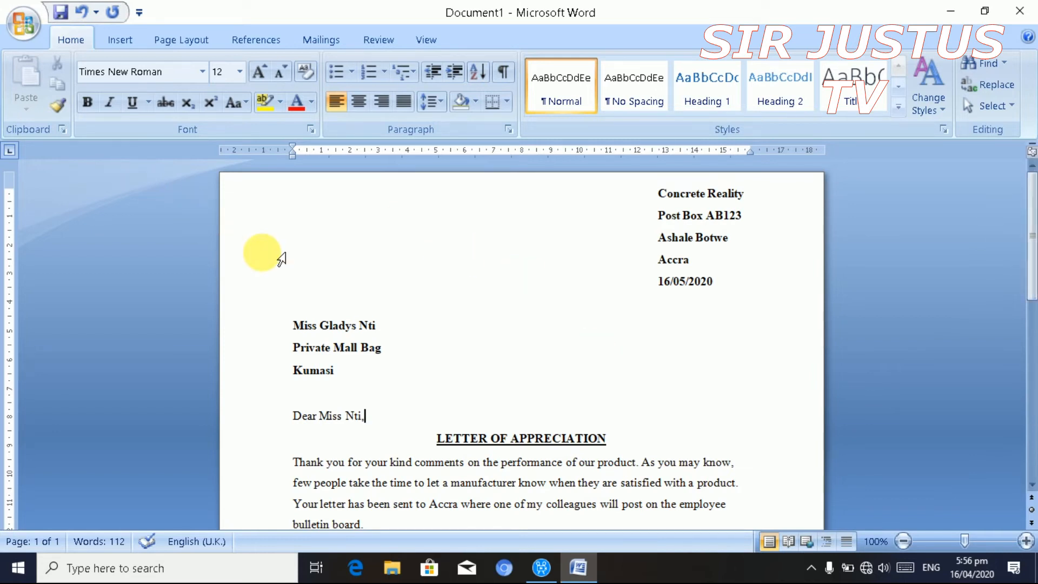
- Choose Save As from the Office Button menu to save a copy of the letter
{"action": "left_click", "coordinate": [25, 27]}
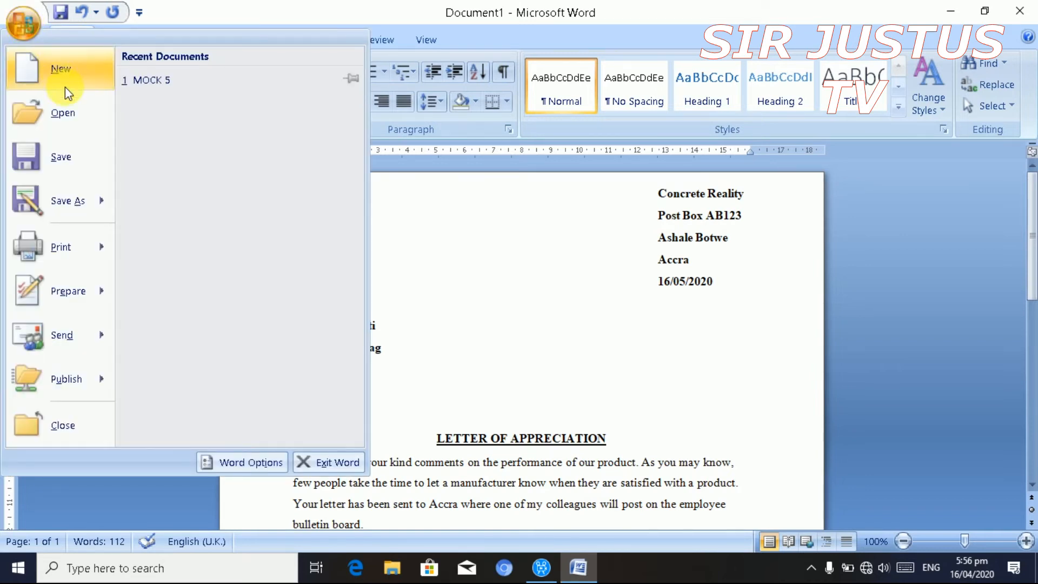
{"action": "mouse_move", "coordinate": [66, 201]}
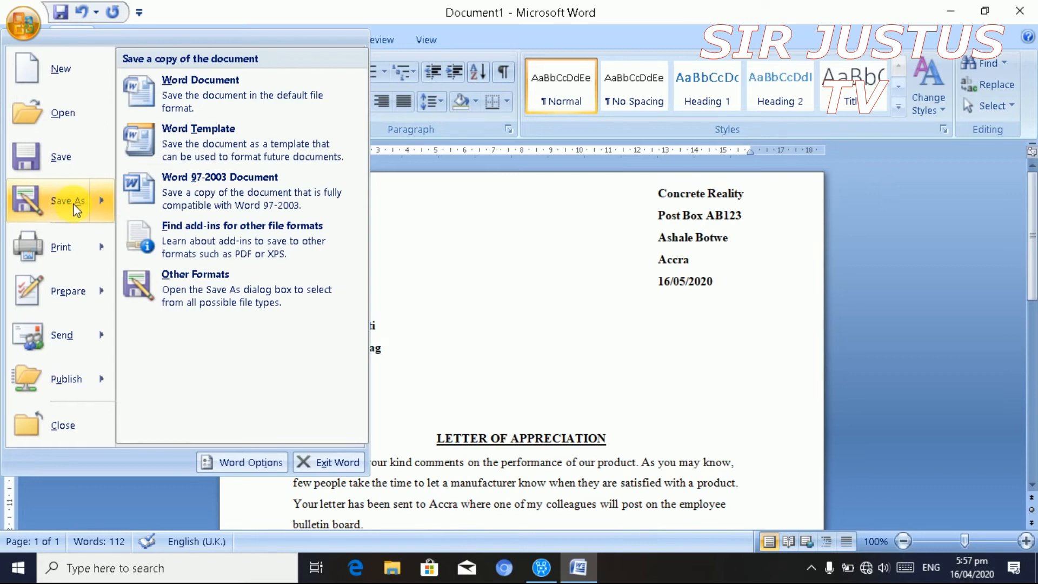
{"action": "left_click", "coordinate": [73, 205]}
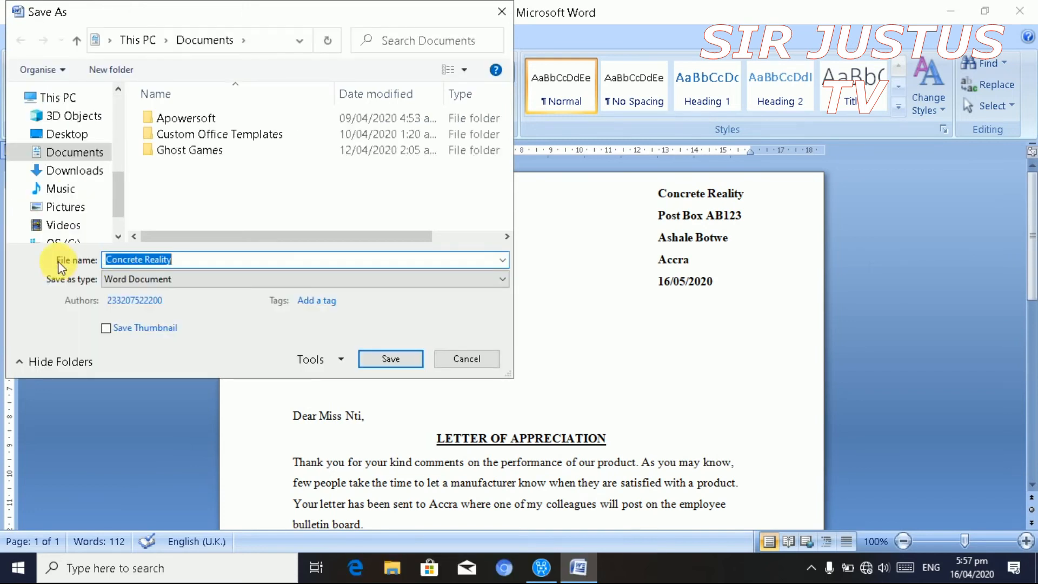
- Replace the suggested name 'Concrete Reality' with the file name 'Appreciation letter'
{"action": "left_click", "coordinate": [219, 269]}
{"action": "key", "text": "BackSpace"}
{"action": "key", "text": "BackSpace"}
{"action": "key", "text": "BackSpace"}
{"action": "key", "text": "BackSpace"}
{"action": "key", "text": "BackSpace"}
{"action": "key", "text": "BackSpace"}
{"action": "key", "text": "BackSpace"}
{"action": "key", "text": "BackSpace"}
{"action": "key", "text": "BackSpace"}
{"action": "key", "text": "BackSpace"}
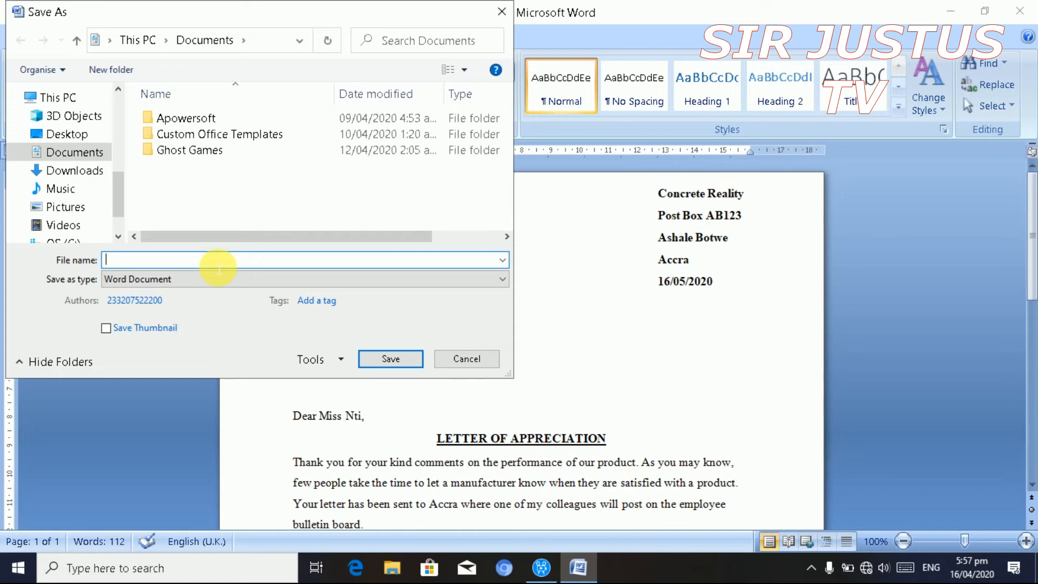
{"action": "type", "text": "p"}
{"action": "type", "text": "Apr"}
{"action": "key", "text": "BackSpace"}
{"action": "type", "text": "preciation letter"}
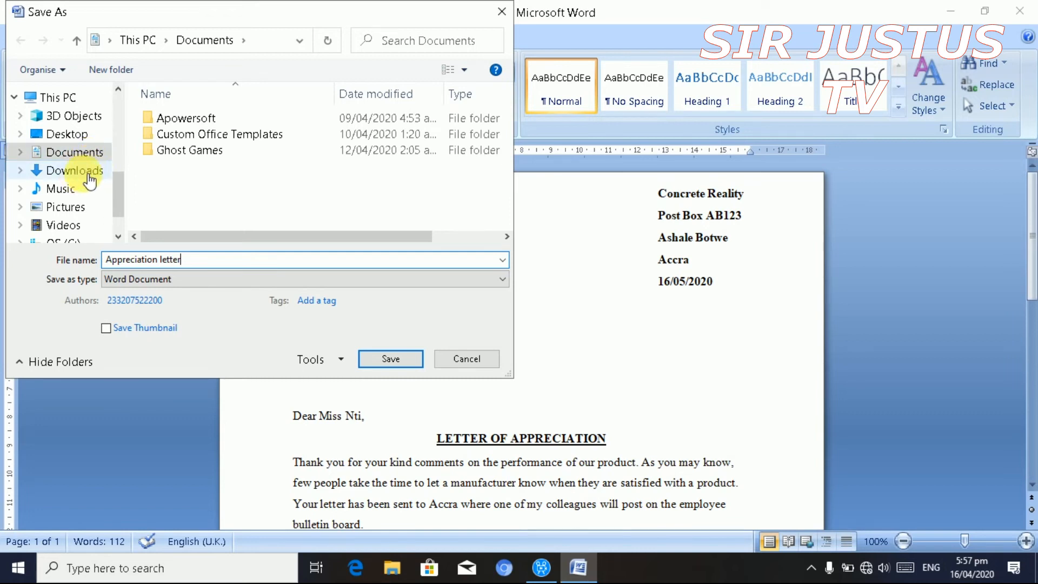
- Save 'Appreciation letter' to the Desktop with Word Document as the file type
{"action": "left_click", "coordinate": [85, 139]}
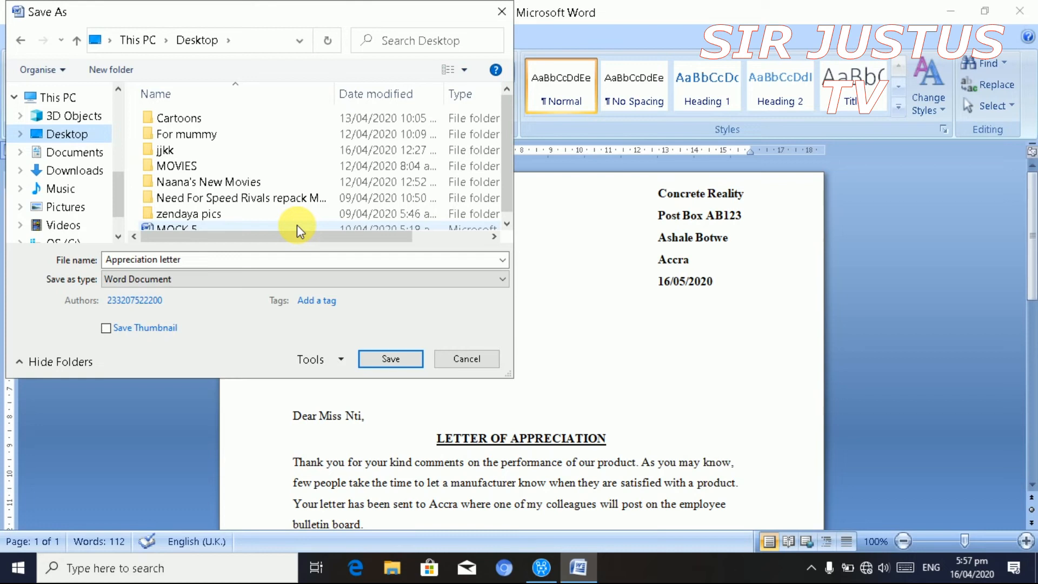
{"action": "left_click", "coordinate": [504, 281]}
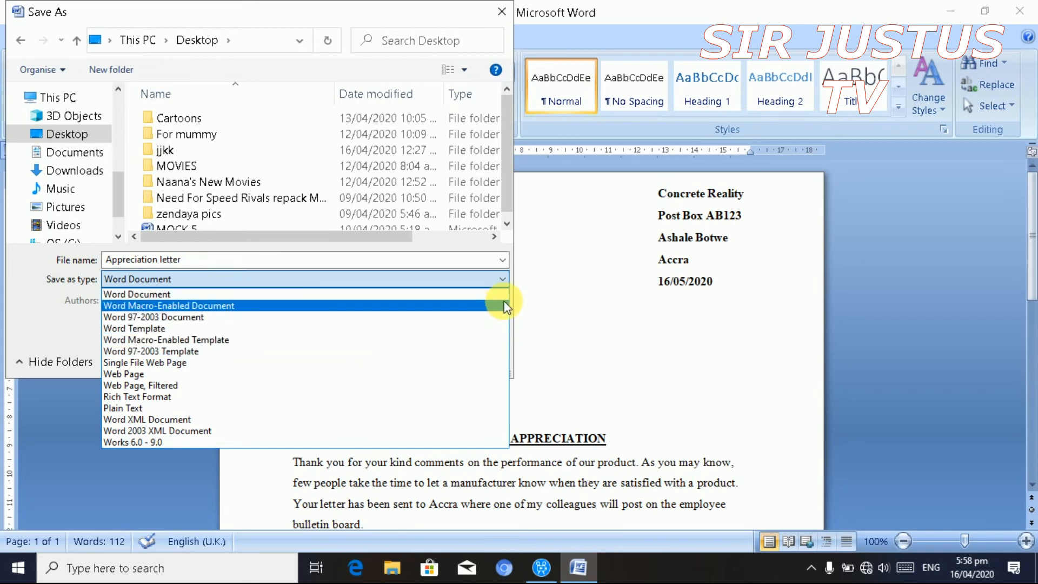
{"action": "left_click", "coordinate": [502, 280]}
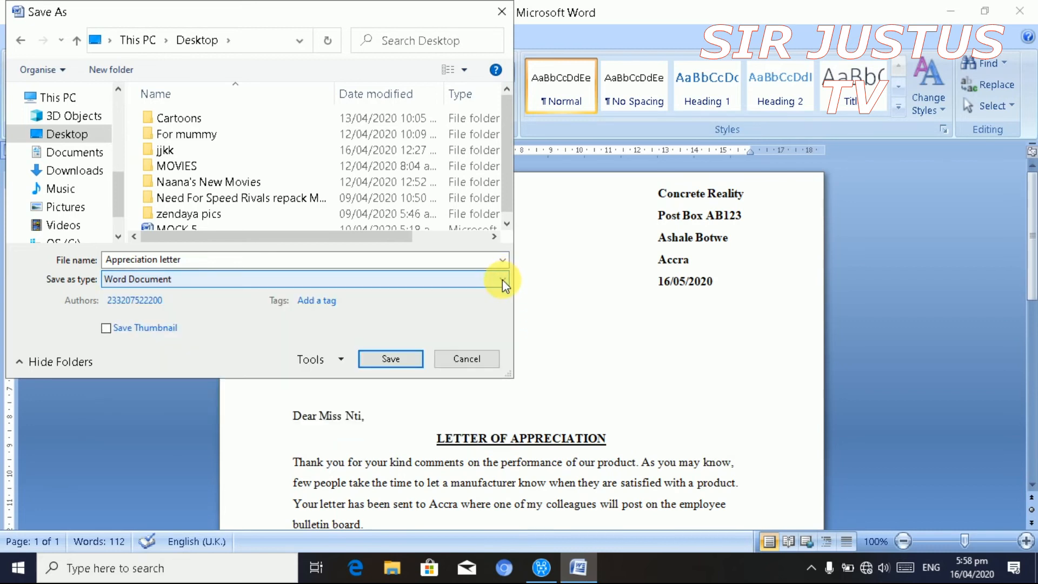
{"action": "left_click", "coordinate": [395, 359]}
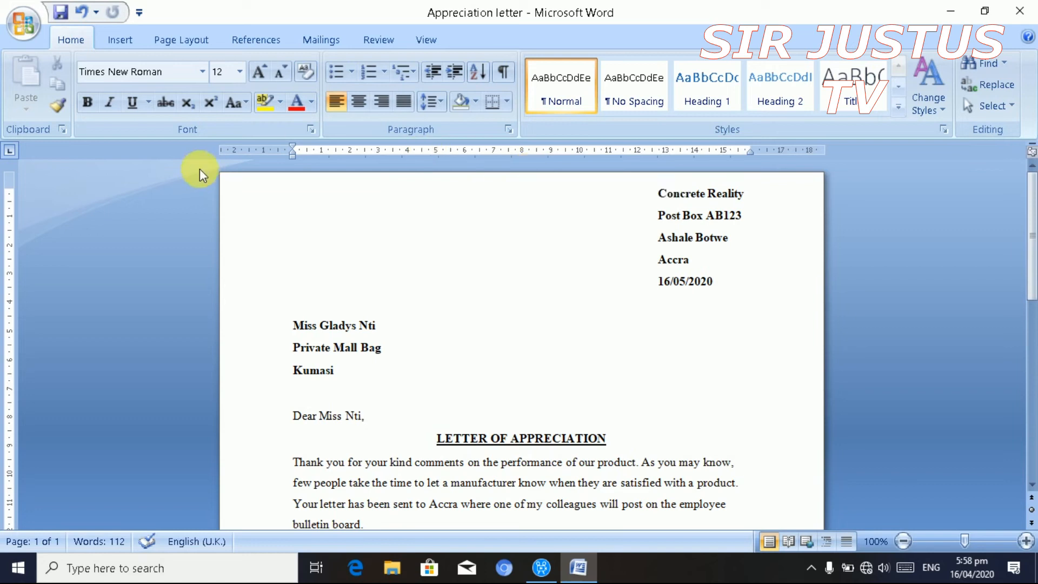
{"action": "left_click", "coordinate": [24, 28]}
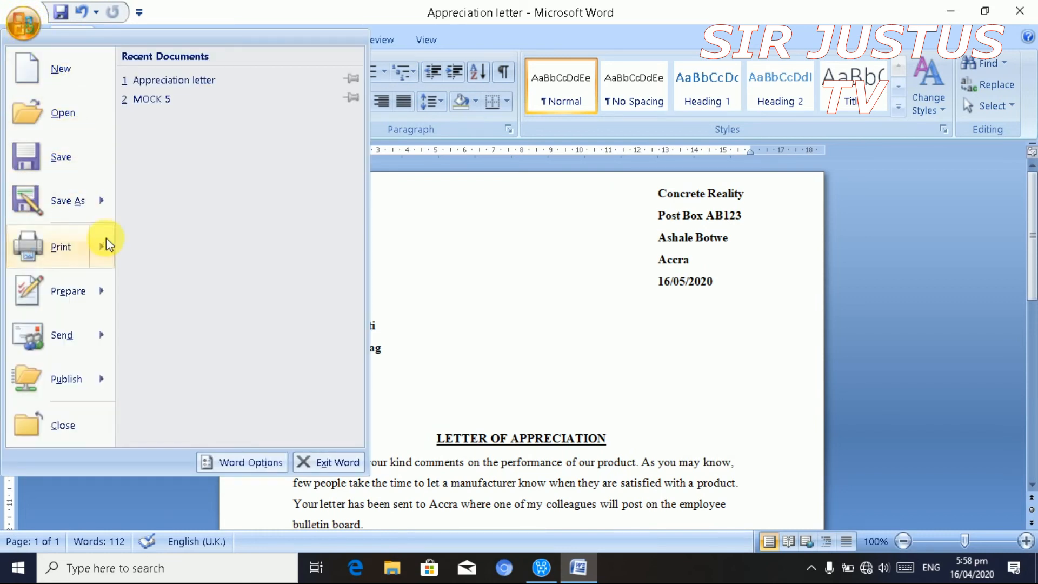
{"action": "mouse_move", "coordinate": [106, 239]}
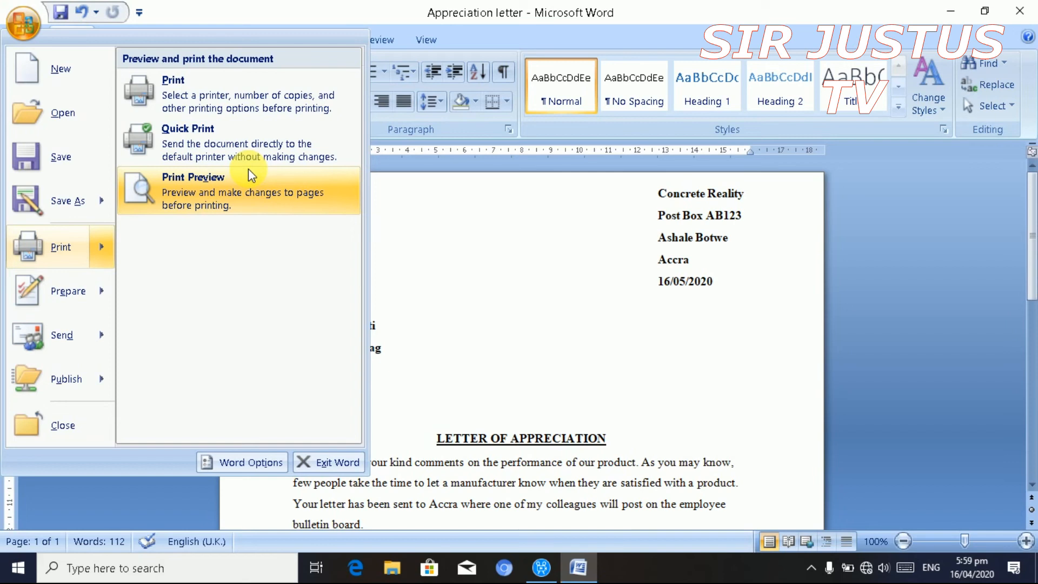
{"action": "left_click", "coordinate": [239, 197]}
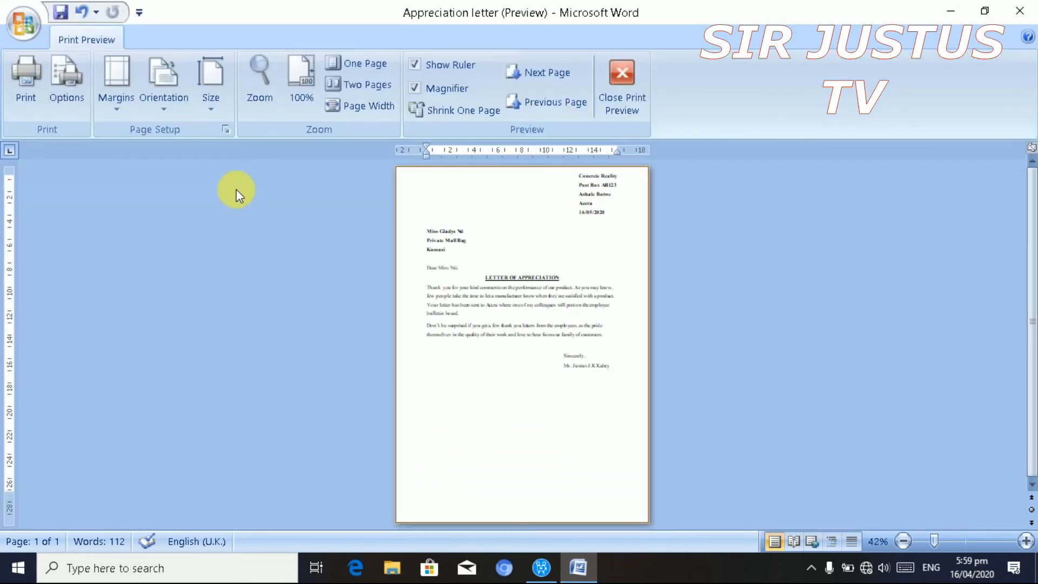
{"action": "left_click", "coordinate": [475, 225]}
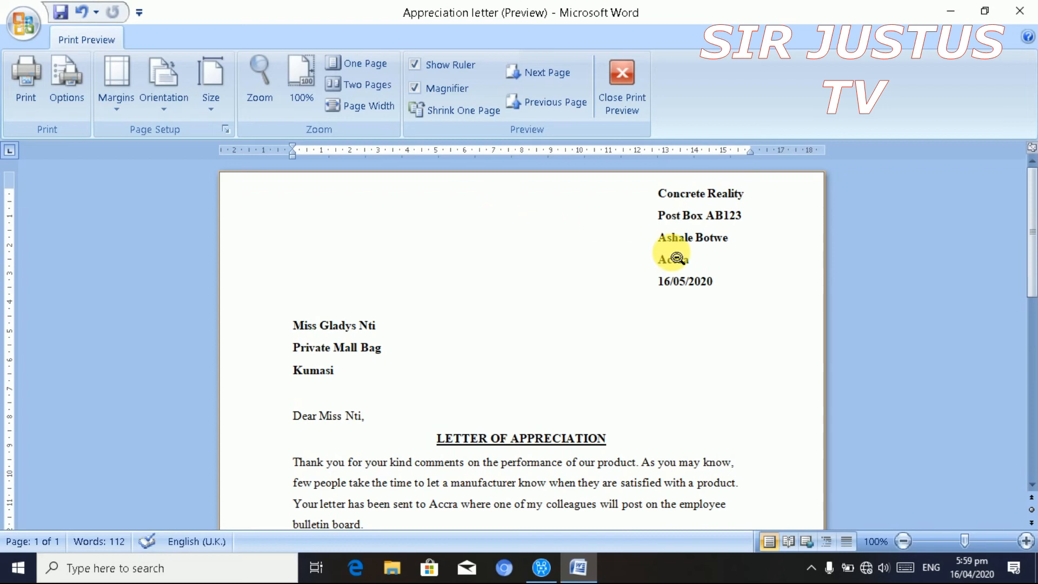
{"action": "left_click_drag", "start_coordinate": [1033, 216], "coordinate": [1030, 280]}
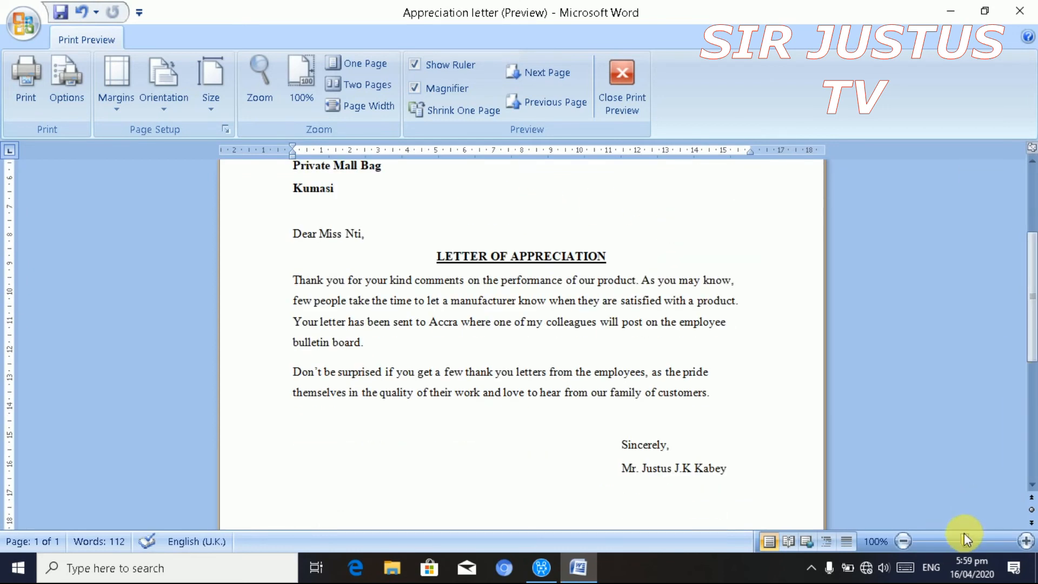
{"action": "left_click_drag", "start_coordinate": [965, 536], "coordinate": [940, 535]}
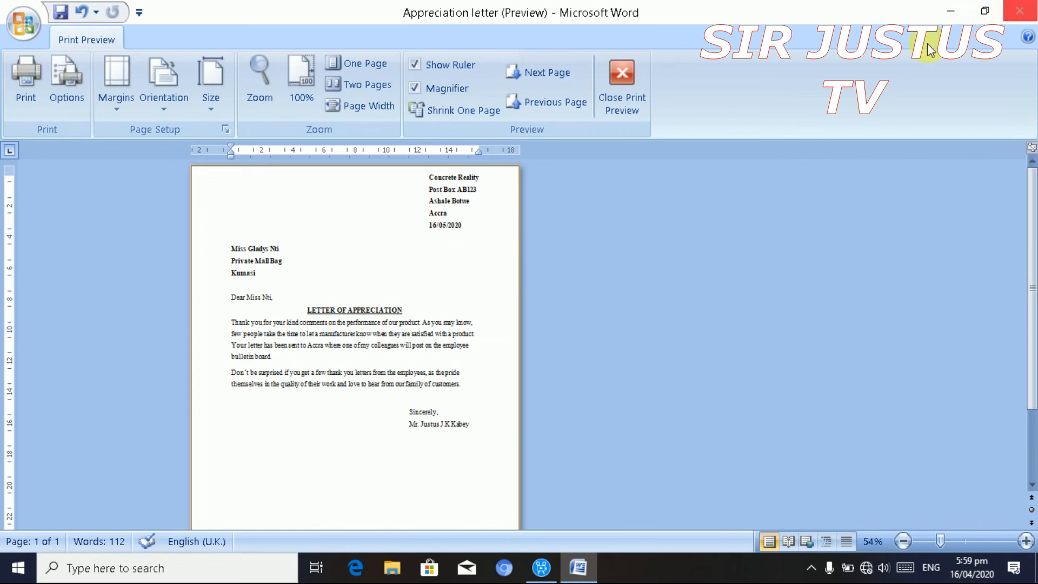
{"action": "left_click", "coordinate": [629, 76]}
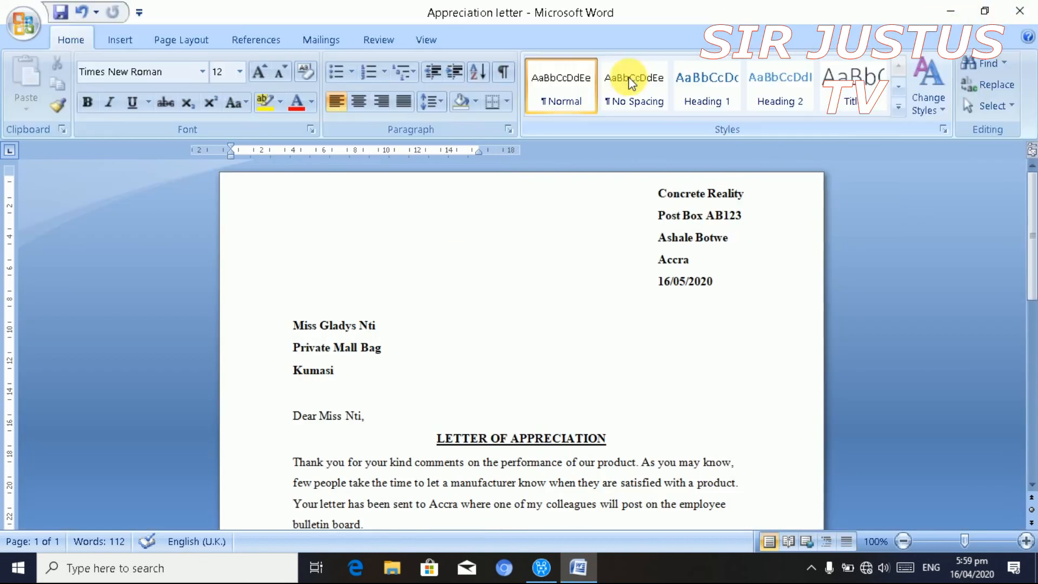
- Dismiss the Office Button menu and bring up the Print dialog with Ctrl+P
{"action": "left_click", "coordinate": [23, 23]}
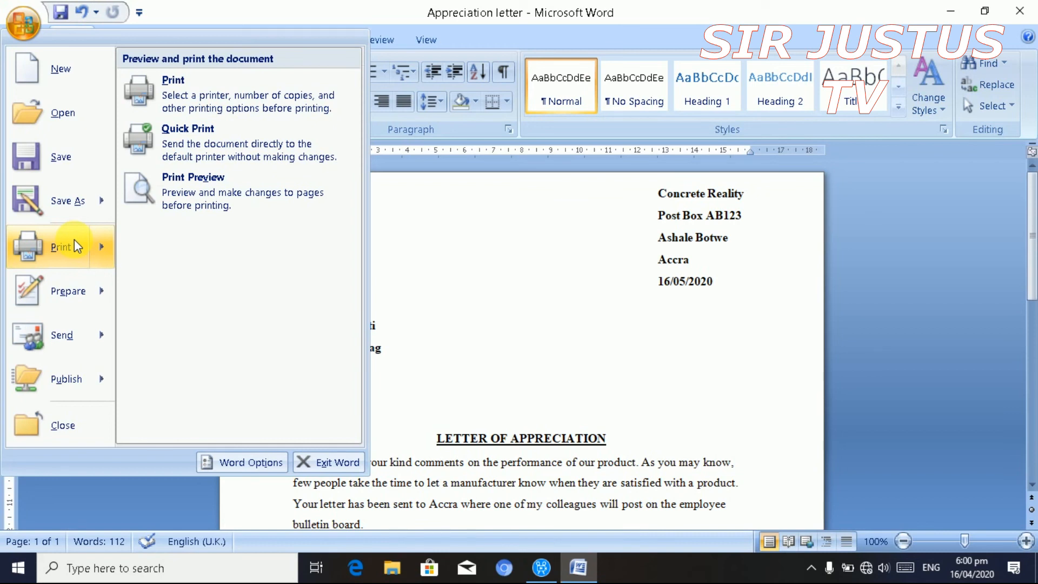
{"action": "key", "text": "Escape"}
{"action": "key", "text": "ctrl+p"}
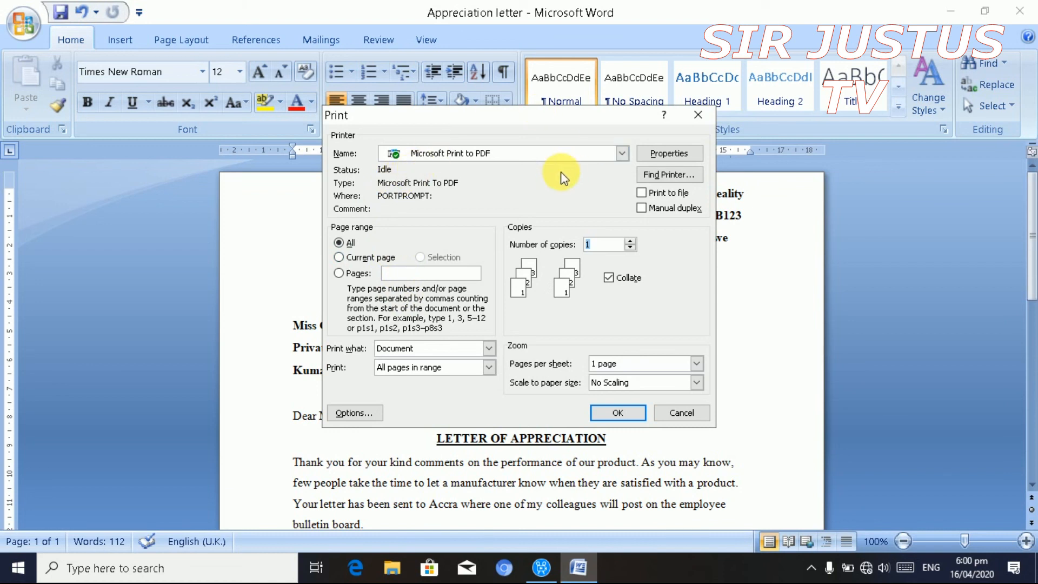
- Print page range 12 as 20 copies to Microsoft Print to PDF
{"action": "left_click", "coordinate": [625, 153]}
{"action": "left_click", "coordinate": [584, 114]}
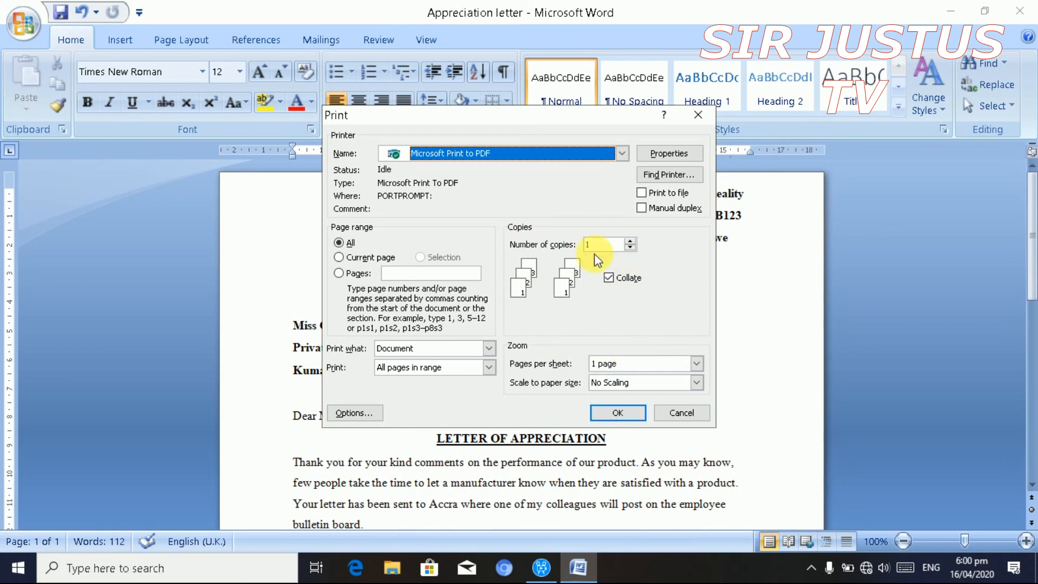
{"action": "left_click", "coordinate": [426, 273]}
{"action": "type", "text": "12"}
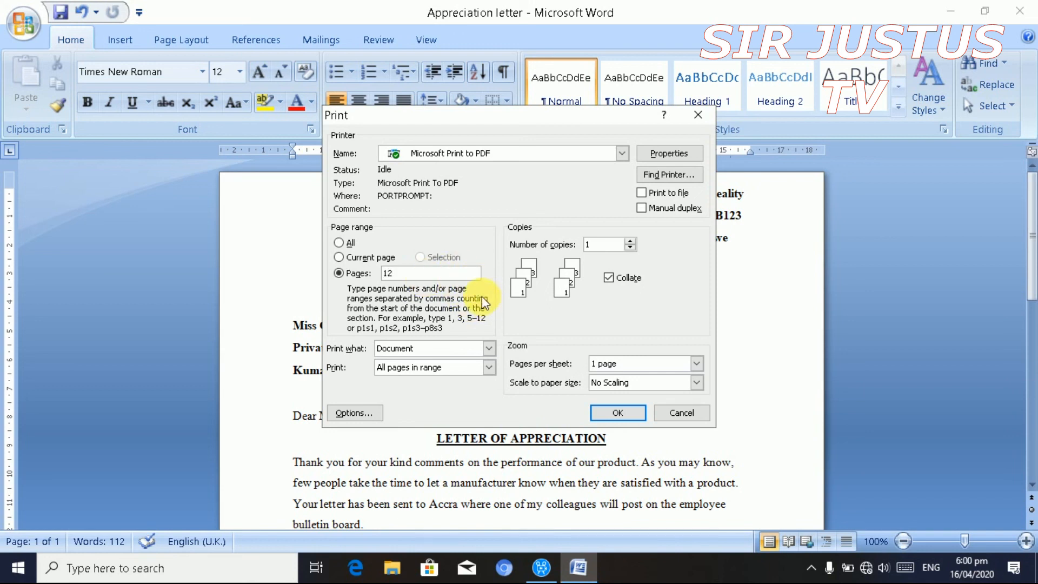
{"action": "left_click", "coordinate": [609, 247]}
{"action": "key", "text": "BackSpace"}
{"action": "type", "text": "20"}
{"action": "left_click", "coordinate": [619, 413]}
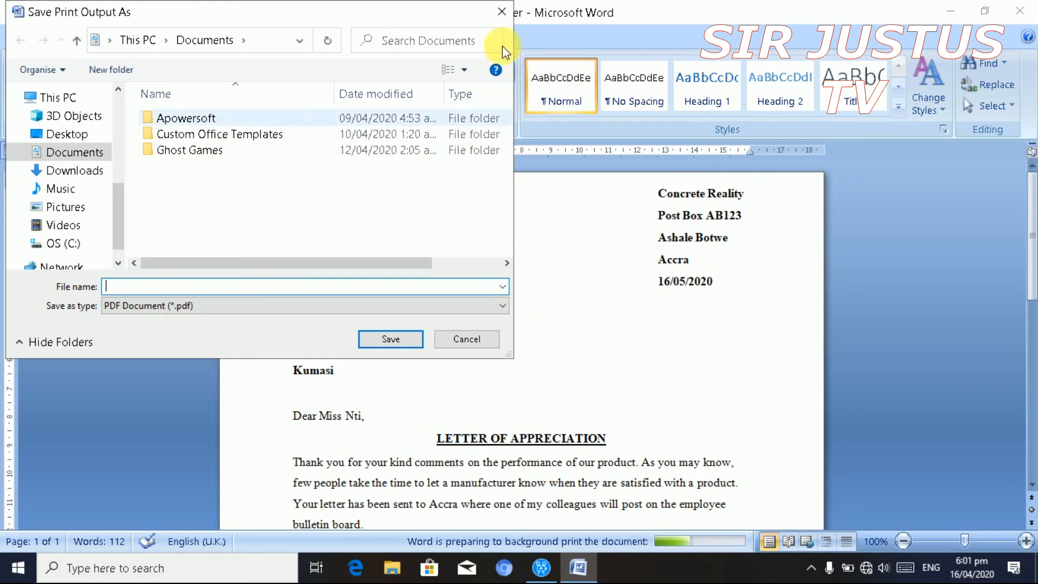
- Close the Save Print Output As dialog without naming a PDF
{"action": "left_click", "coordinate": [501, 12]}
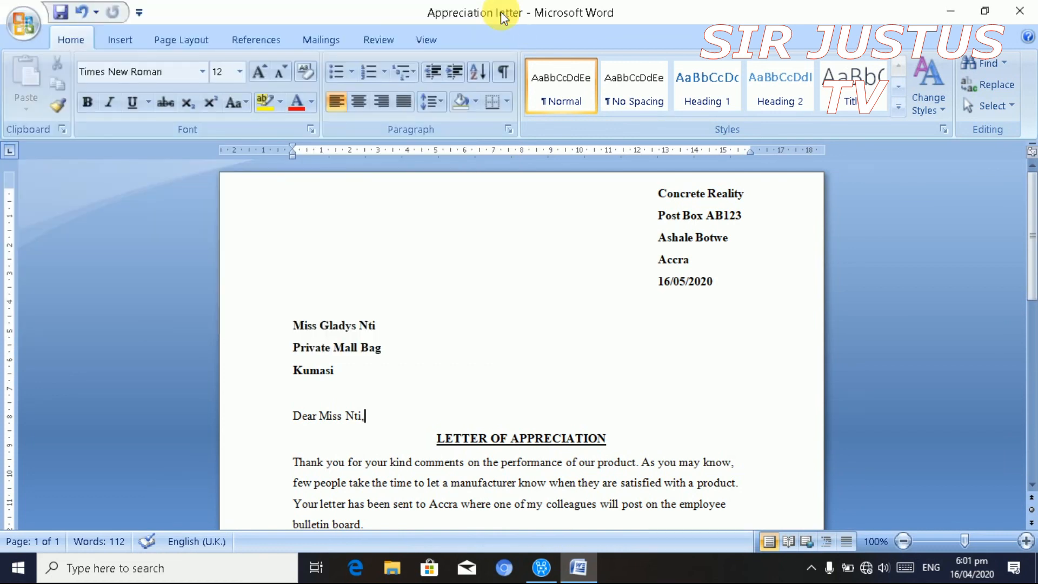